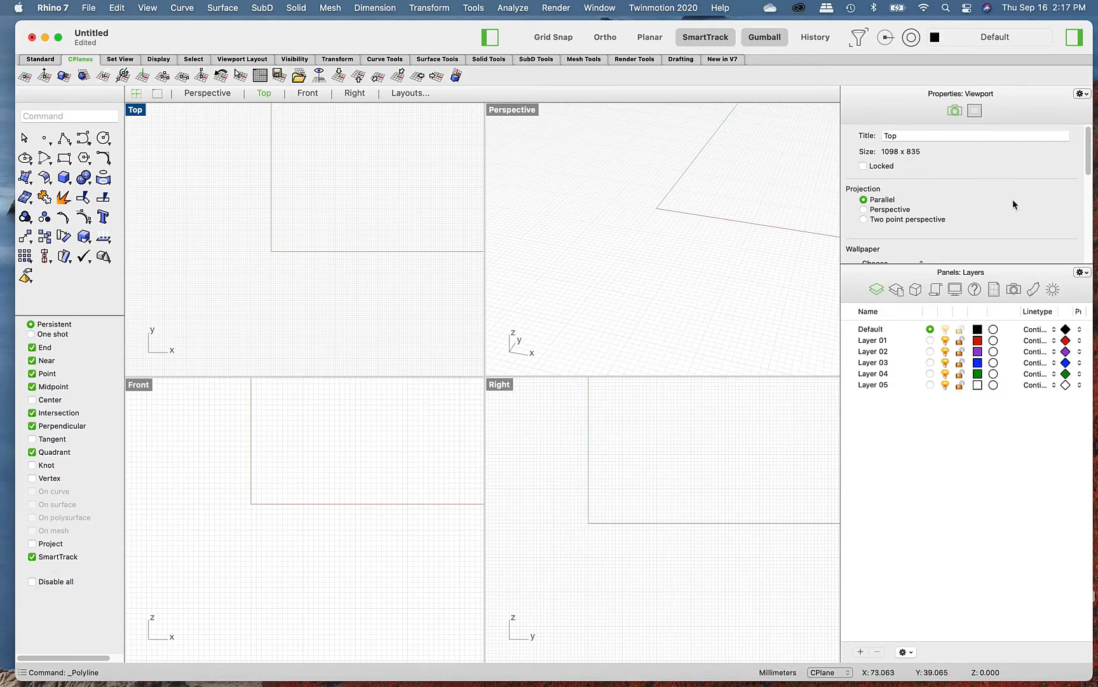
- Draw a single-segment horizontal polyline along the x-axis in the Top viewport and select it
{"action": "left_click", "coordinate": [62, 140]}
{"action": "left_click", "coordinate": [257, 251]}
{"action": "left_click", "coordinate": [386, 251]}
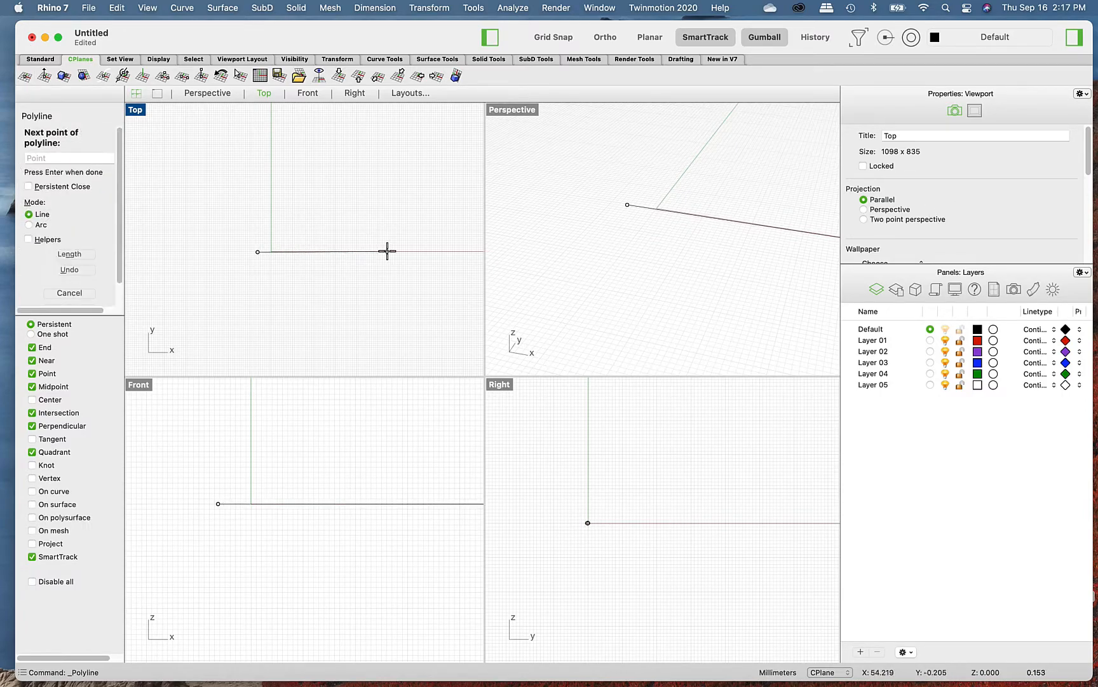
{"action": "key", "text": "Return"}
{"action": "left_click", "coordinate": [387, 252]}
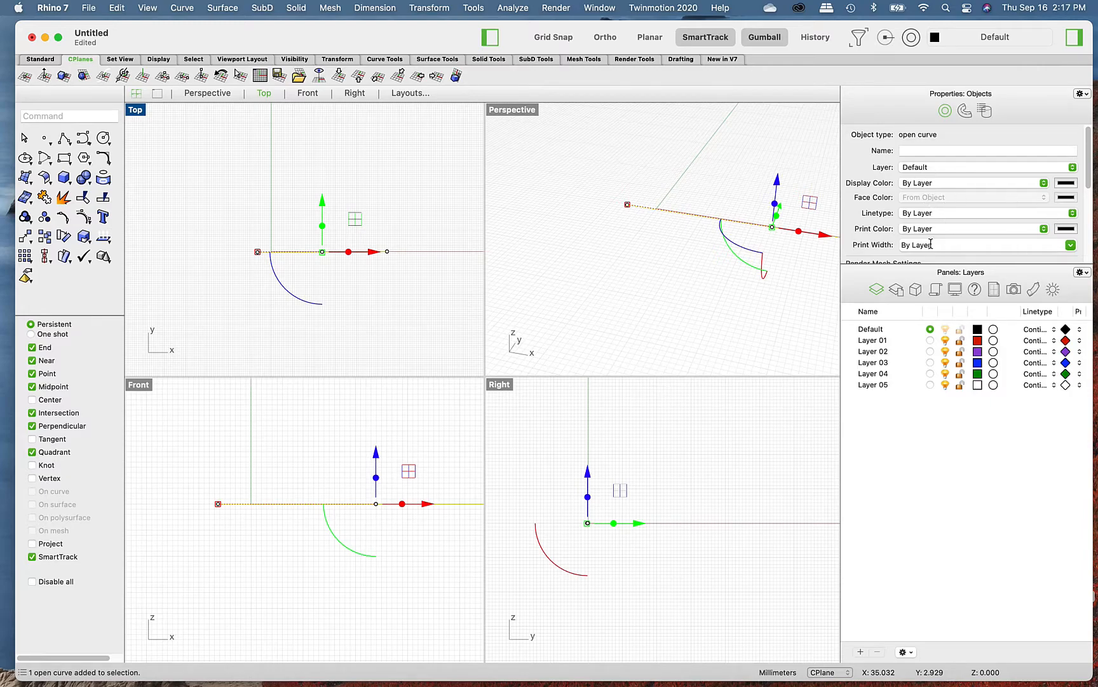
- Look through the selected polyline's object properties and delete the polyline
{"action": "scroll", "coordinate": [933, 242], "scroll_direction": "down", "scroll_amount": 5}
{"action": "scroll", "coordinate": [958, 242], "scroll_direction": "up", "scroll_amount": 5}
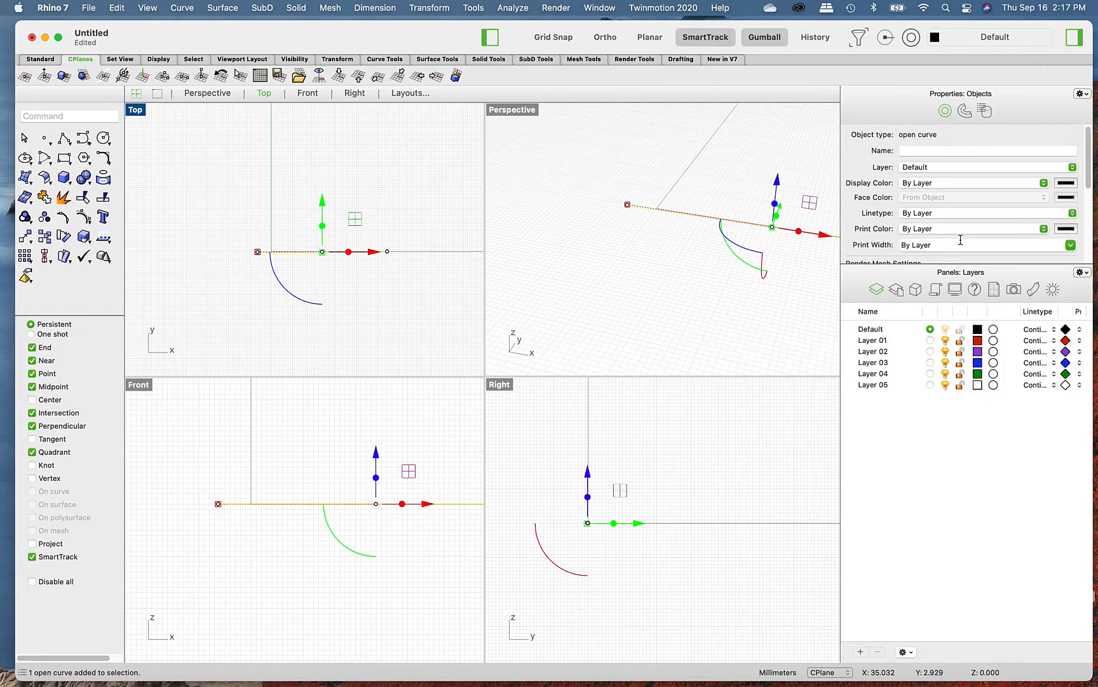
{"action": "left_click", "coordinate": [395, 294]}
{"action": "left_click_drag", "start_coordinate": [395, 290], "coordinate": [319, 227]}
{"action": "key", "text": "Delete"}
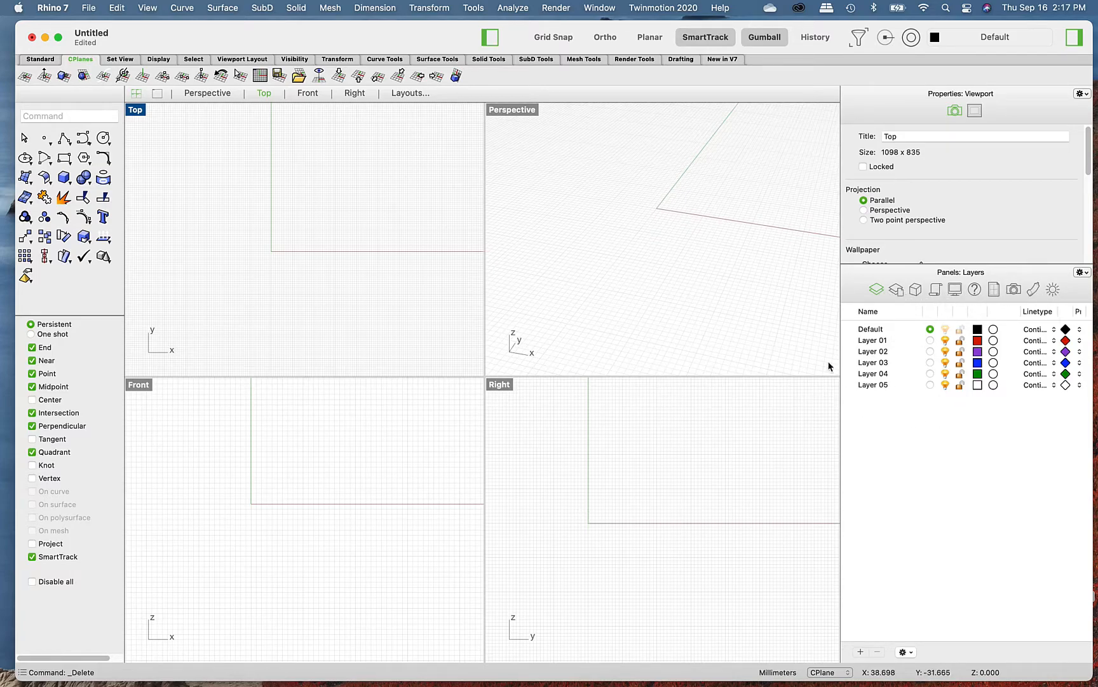
- View the Named Views, Materials and Sun settings, and return to the layer list
{"action": "left_click", "coordinate": [1014, 289]}
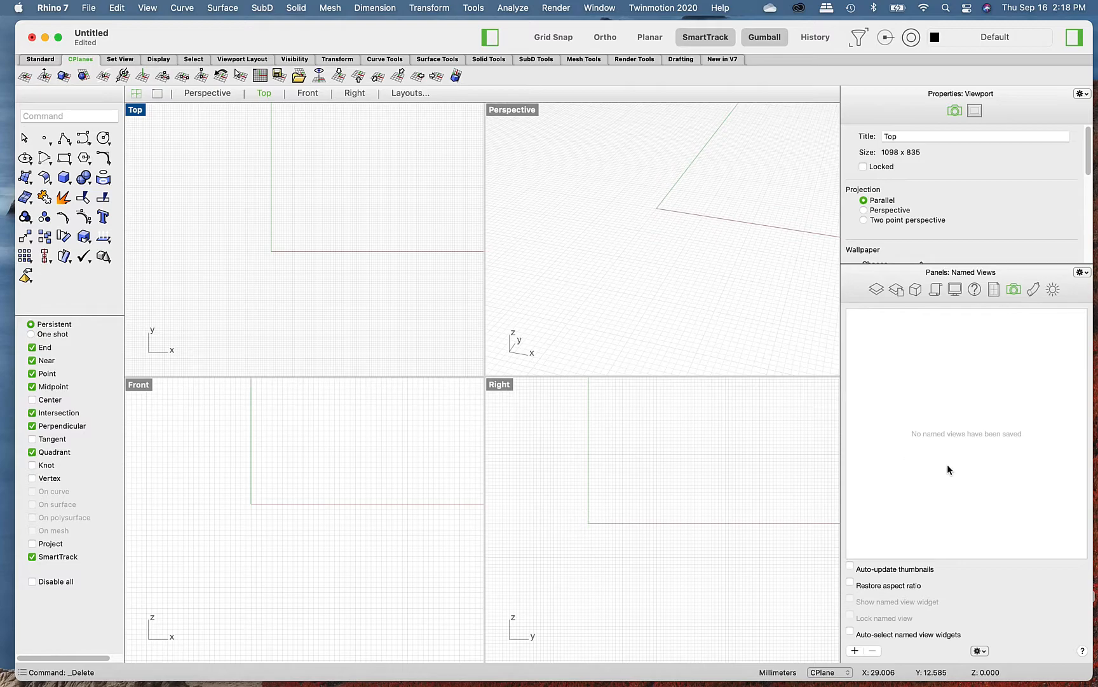
{"action": "left_click", "coordinate": [1035, 290]}
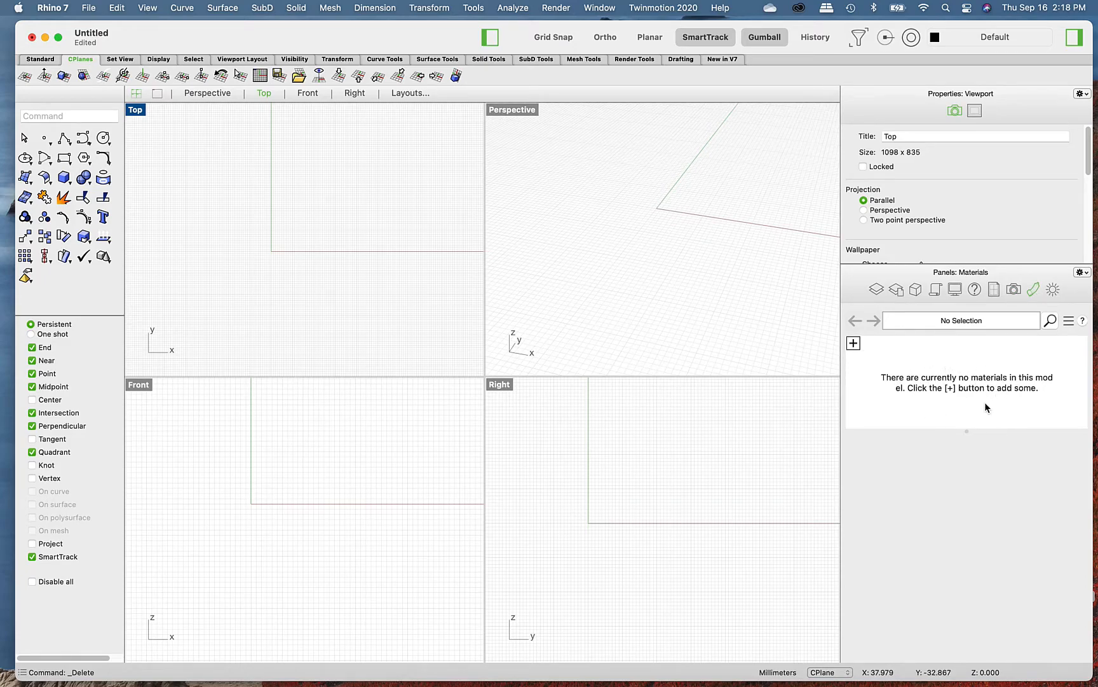
{"action": "left_click", "coordinate": [1054, 293]}
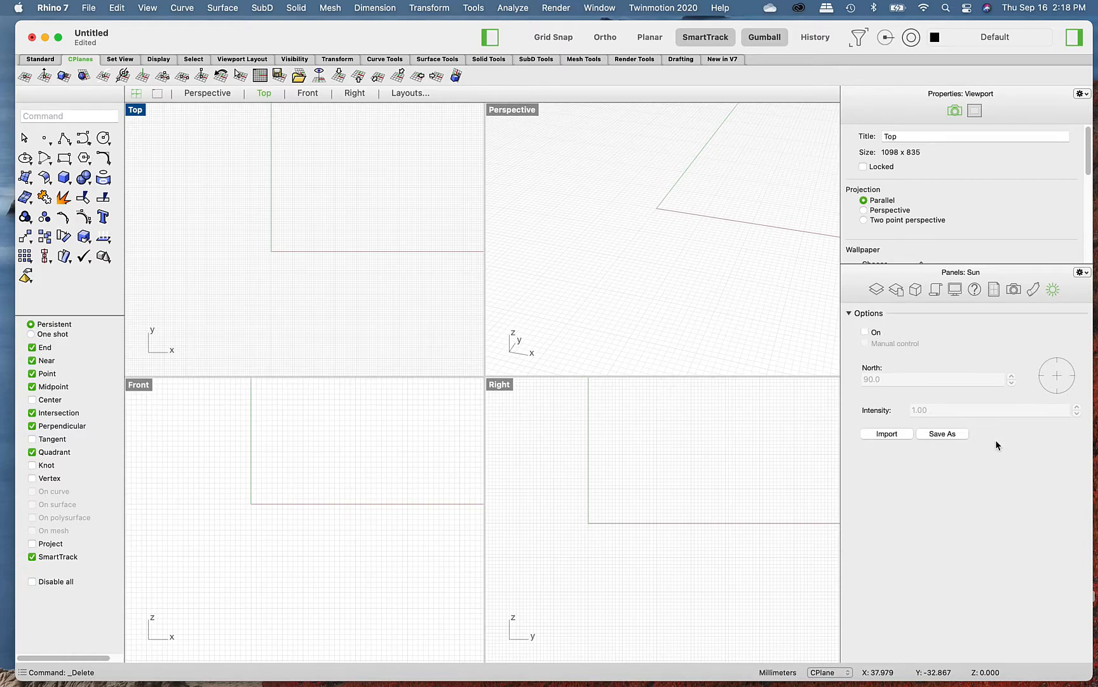
{"action": "left_click", "coordinate": [878, 291]}
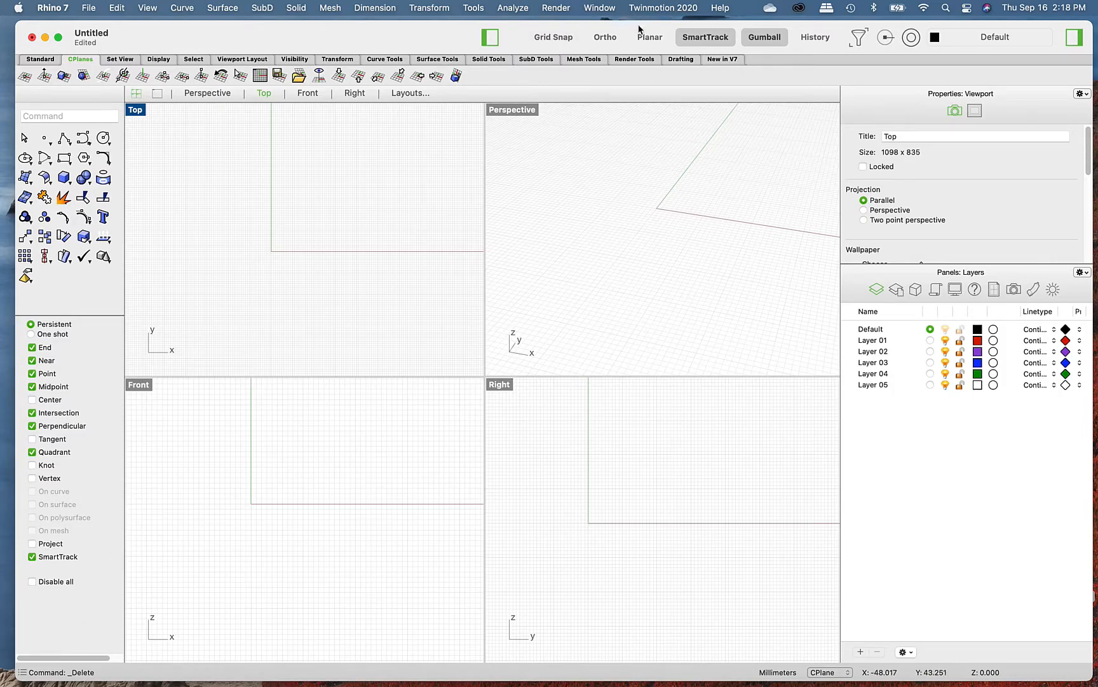
- Display the Standard tool set in place of the construction plane tools
{"action": "left_click", "coordinate": [758, 39]}
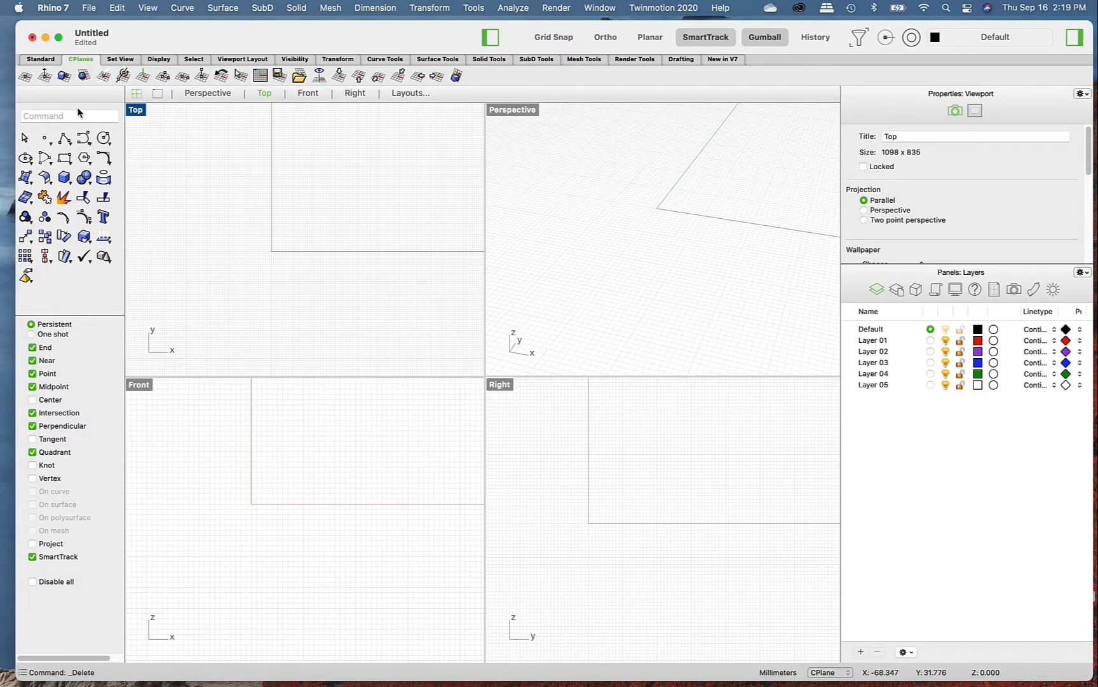
{"action": "left_click", "coordinate": [38, 59]}
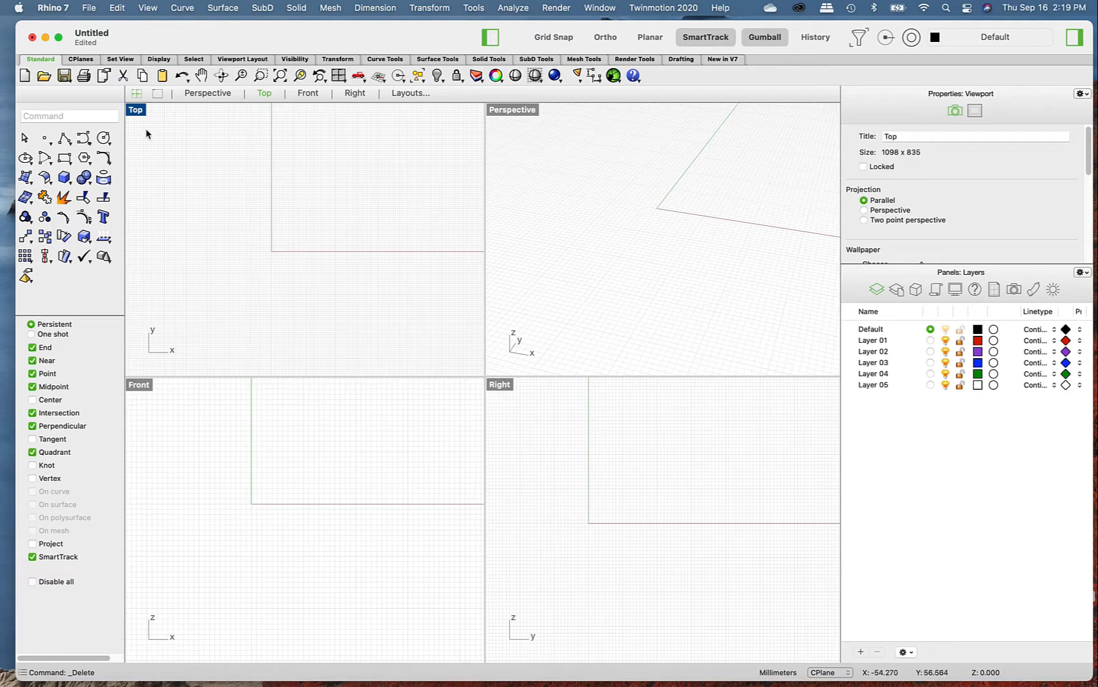
- Activate the Perspective, Top, Front and Right viewports one after another
{"action": "left_click", "coordinate": [647, 220]}
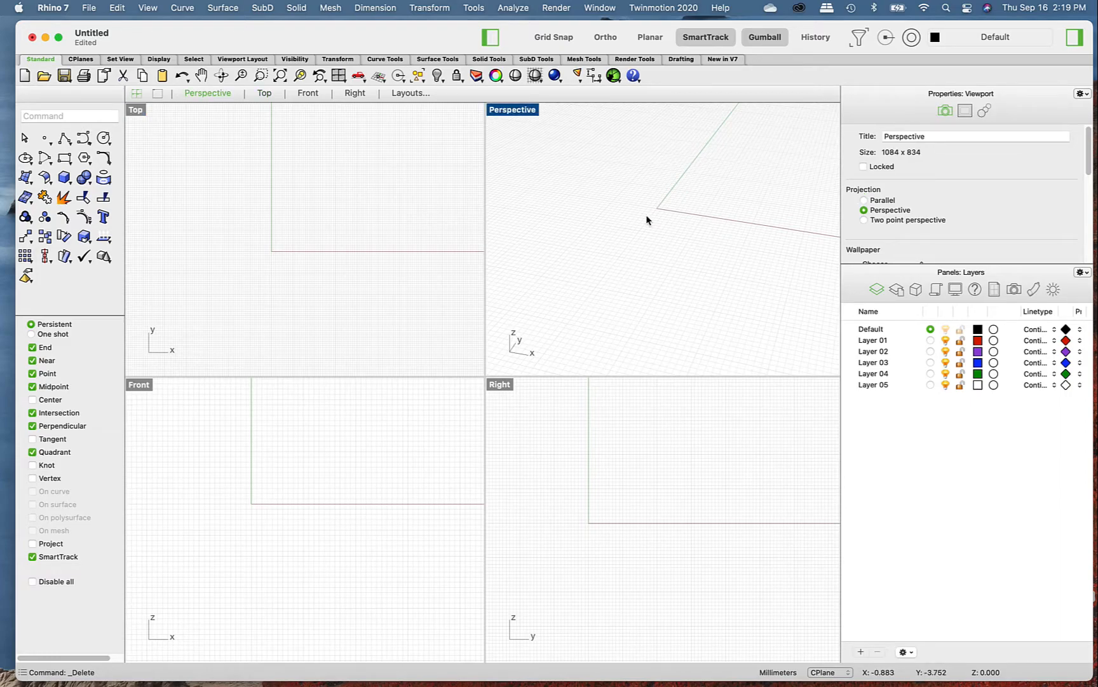
{"action": "left_click", "coordinate": [319, 247]}
{"action": "left_click", "coordinate": [690, 478]}
{"action": "left_click", "coordinate": [508, 346]}
{"action": "left_click", "coordinate": [353, 318]}
{"action": "left_click", "coordinate": [331, 394]}
{"action": "left_click", "coordinate": [729, 437]}
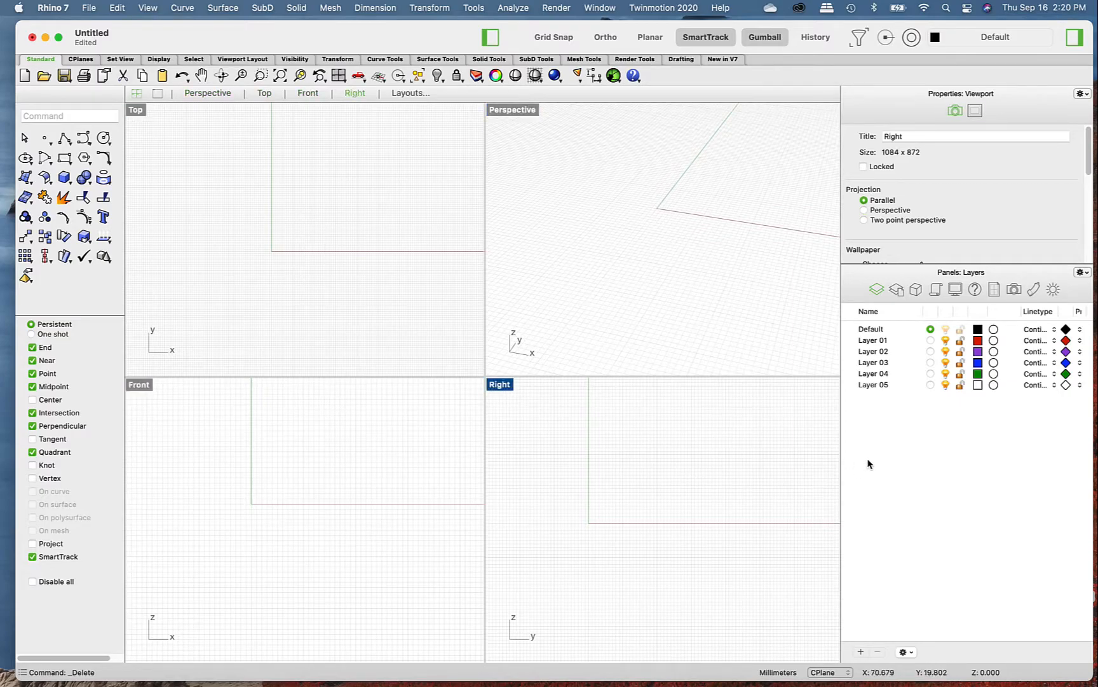
{"action": "left_click", "coordinate": [669, 306]}
{"action": "type", "text": "unit"}
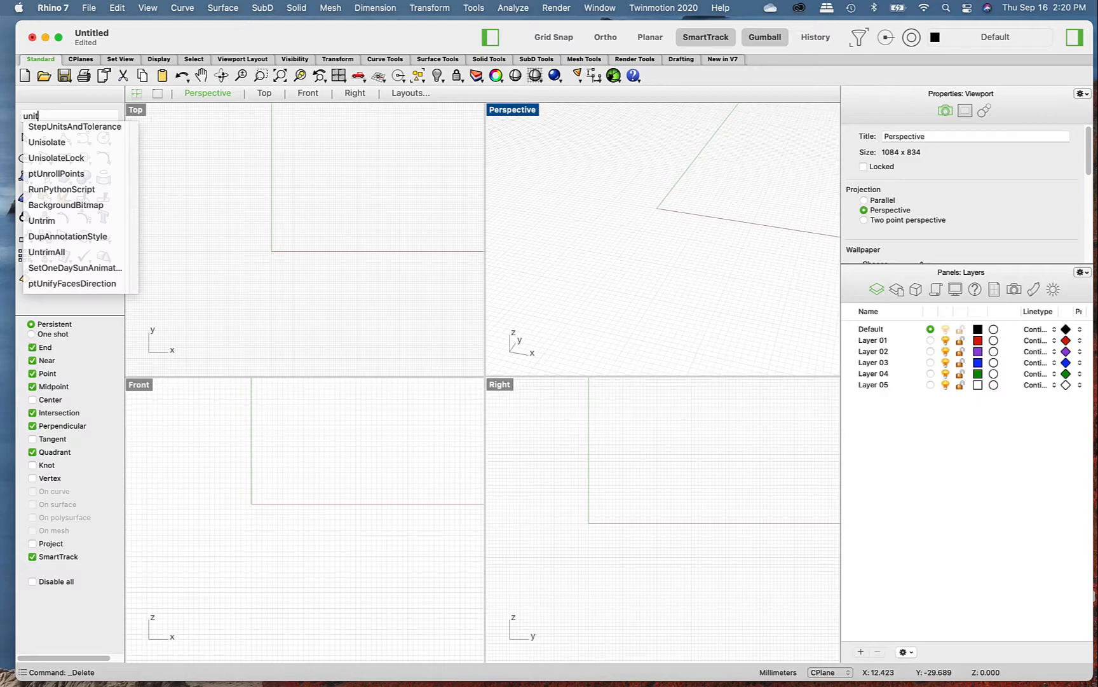
{"action": "key", "text": "BackSpace"}
{"action": "key", "text": "BackSpace"}
{"action": "key", "text": "BackSpace"}
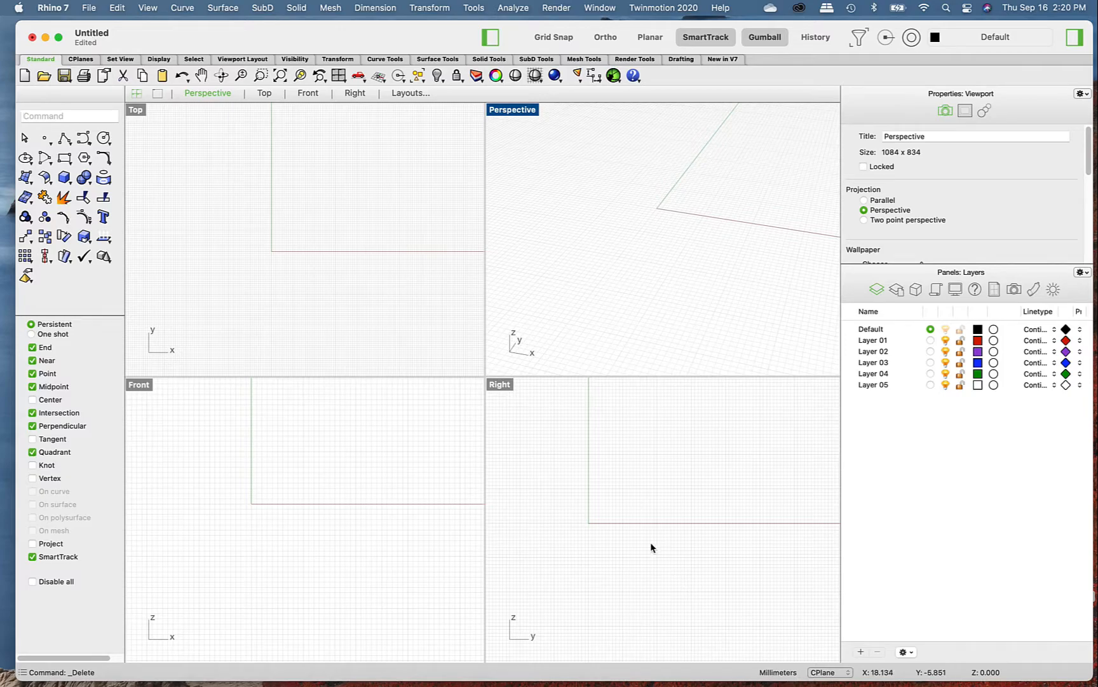
- Run the Units command and set the model units to Meters
{"action": "type", "text": "units"}
{"action": "key", "text": "Return"}
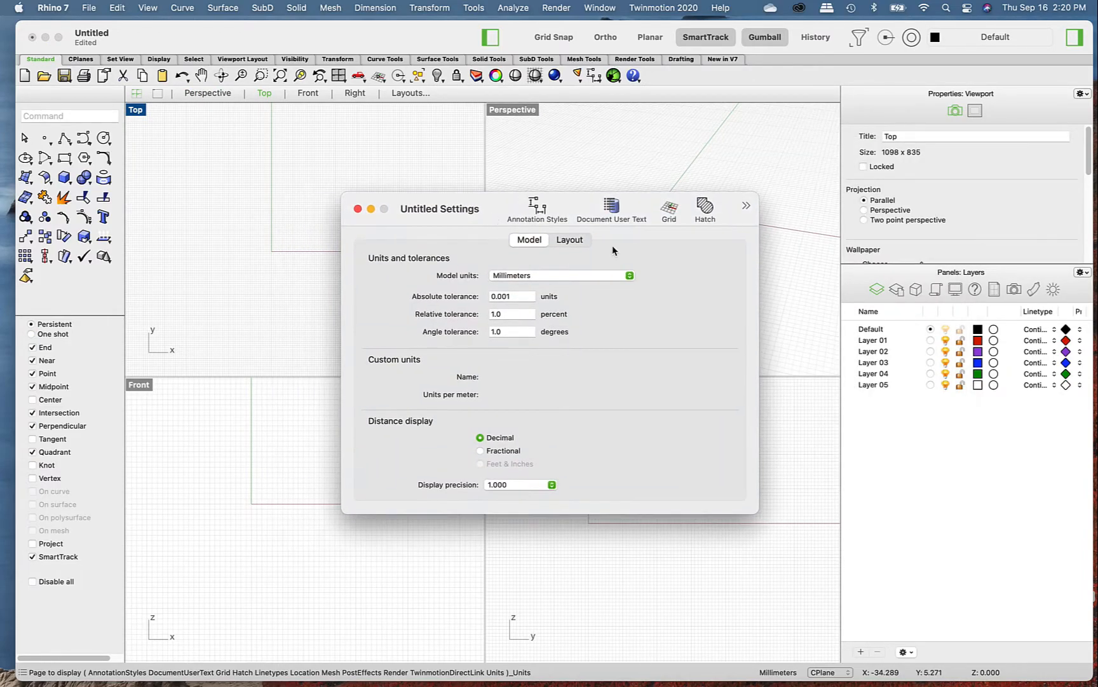
{"action": "left_click", "coordinate": [611, 274]}
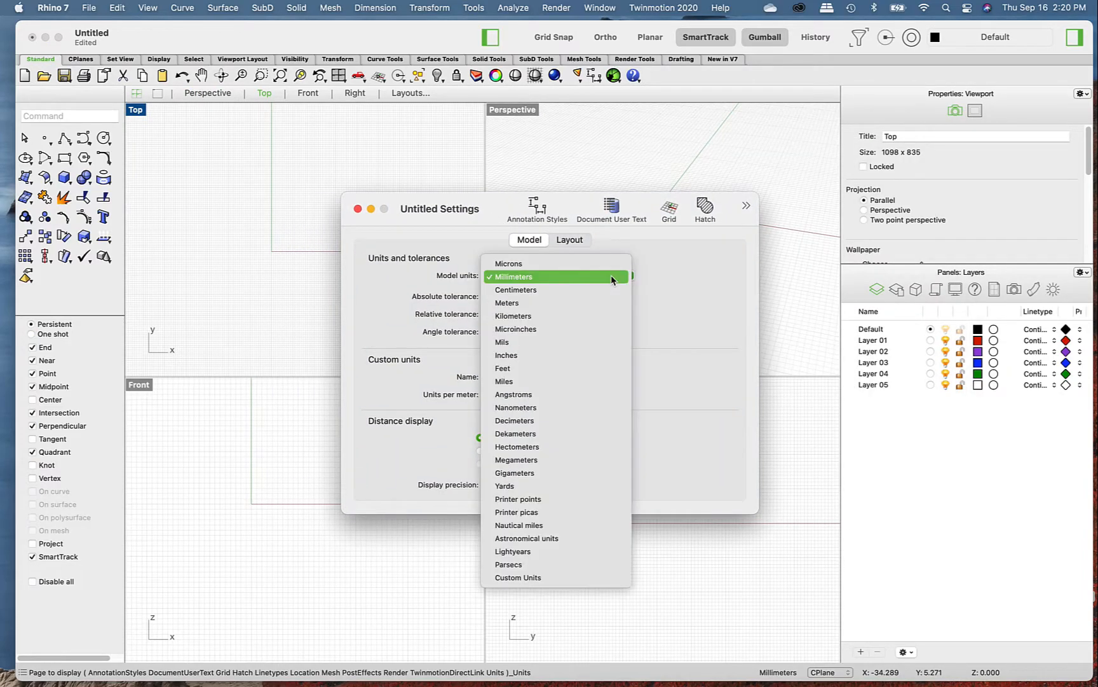
{"action": "left_click", "coordinate": [570, 303]}
{"action": "left_click", "coordinate": [571, 256]}
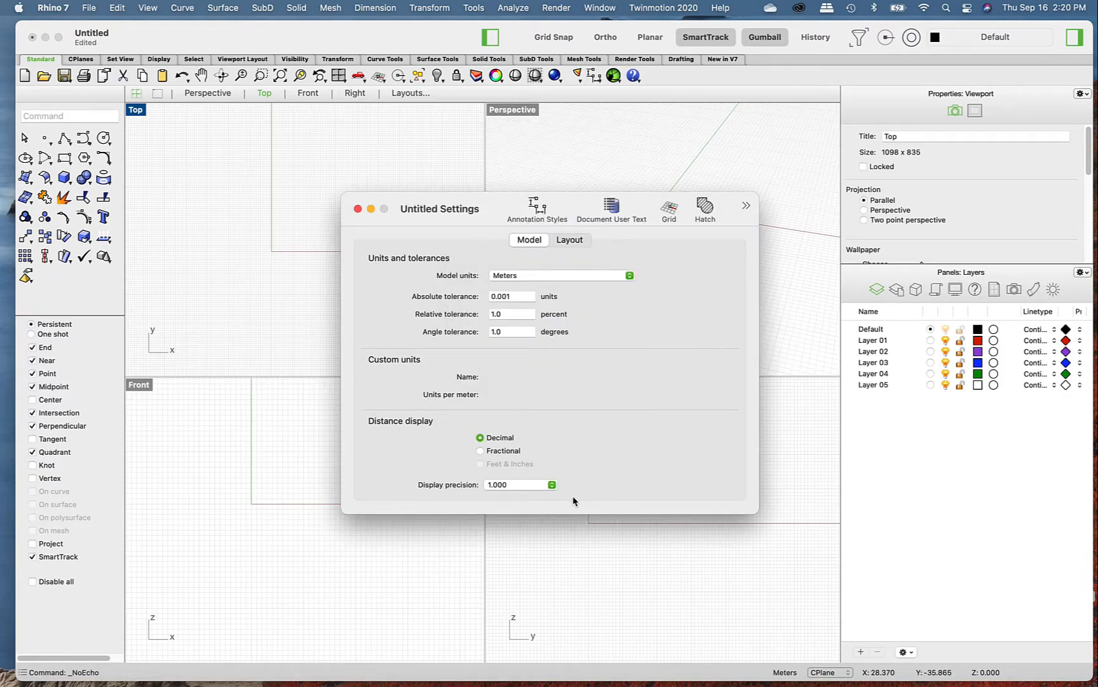
- Set the distance display precision to two decimal places and close the document settings
{"action": "left_click", "coordinate": [518, 487]}
{"action": "left_click", "coordinate": [516, 472]}
{"action": "left_click", "coordinate": [358, 209]}
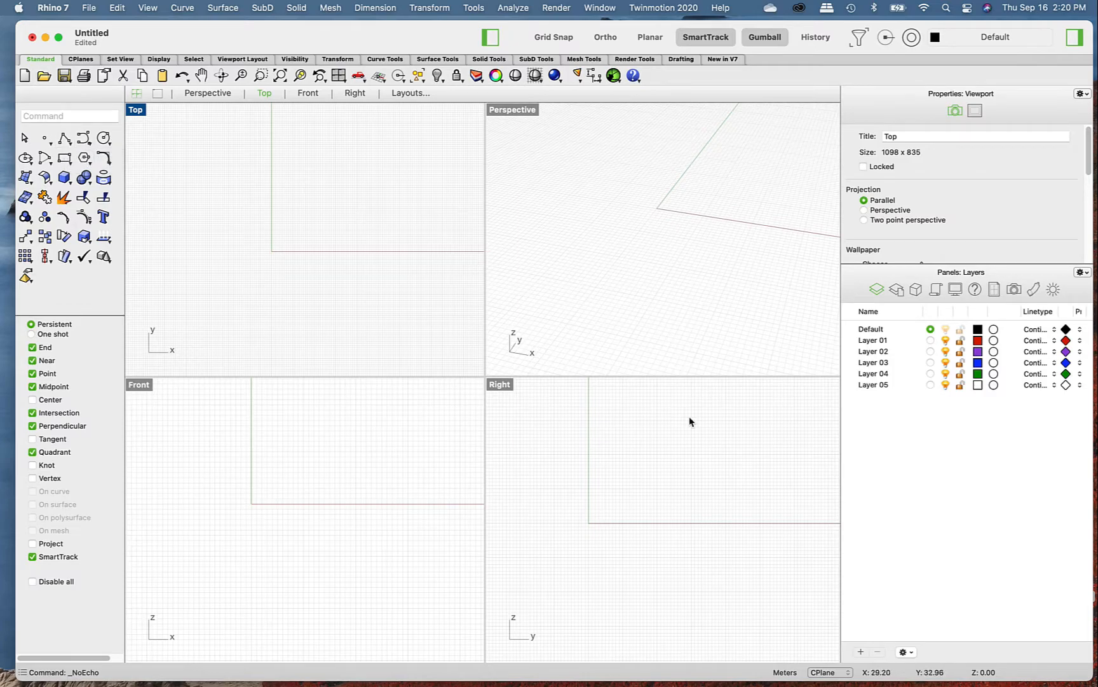
{"action": "scroll", "coordinate": [342, 215], "scroll_direction": "down", "scroll_amount": 2}
{"action": "scroll", "coordinate": [401, 222], "scroll_direction": "up", "scroll_amount": 1}
{"action": "scroll", "coordinate": [398, 230], "scroll_direction": "up", "scroll_amount": 1}
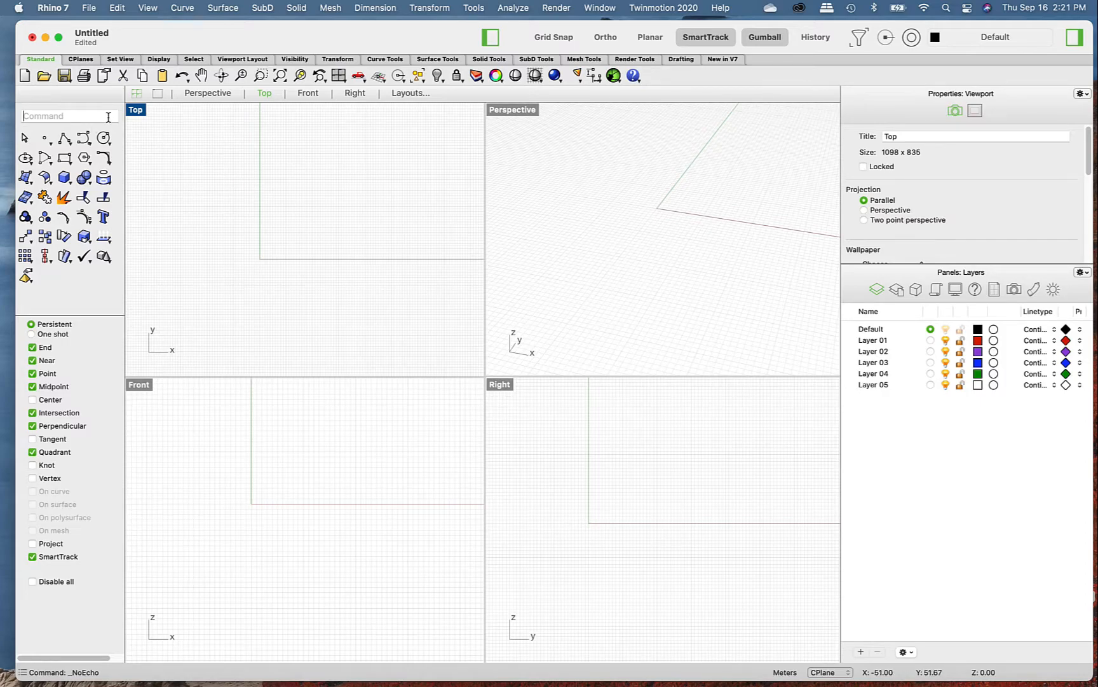
- Enter "Li" as a command, browse the suggested command names, and cancel the entry
{"action": "type", "text": "L"}
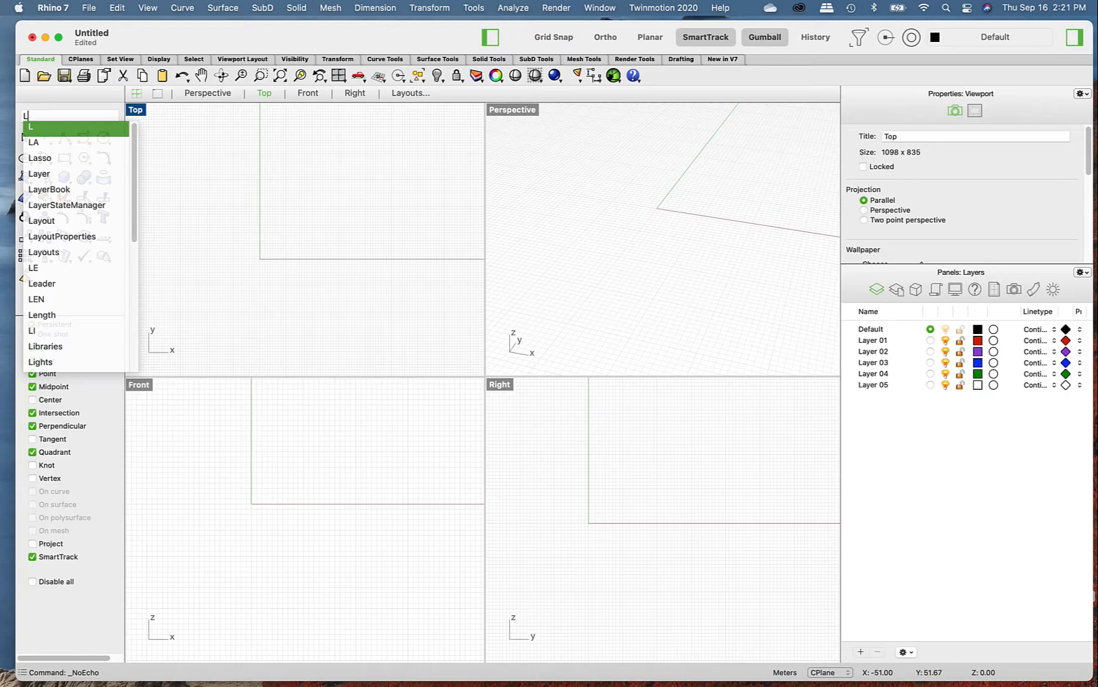
{"action": "type", "text": "i"}
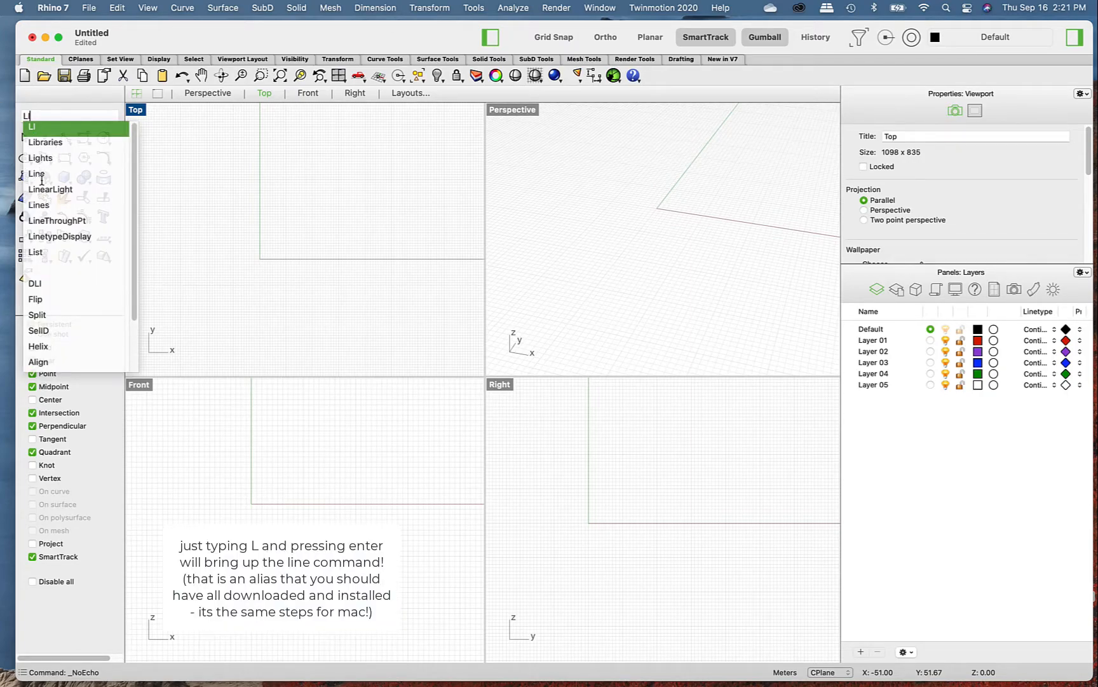
{"action": "scroll", "coordinate": [51, 286], "scroll_direction": "down", "scroll_amount": 3}
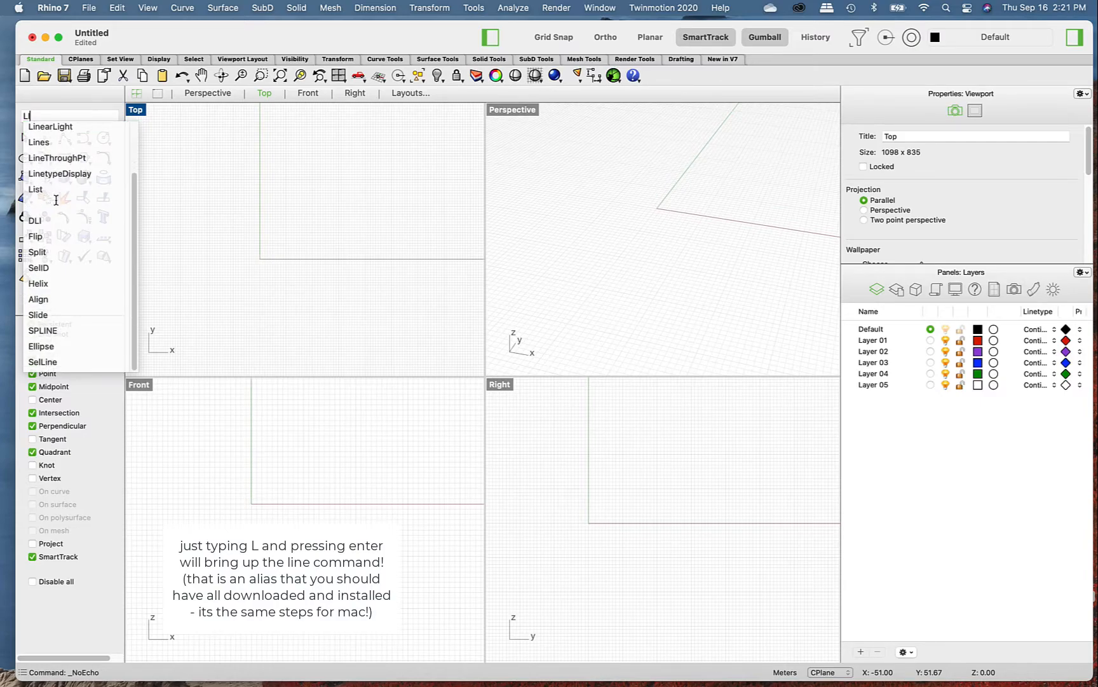
{"action": "scroll", "coordinate": [76, 274], "scroll_direction": "up", "scroll_amount": 3}
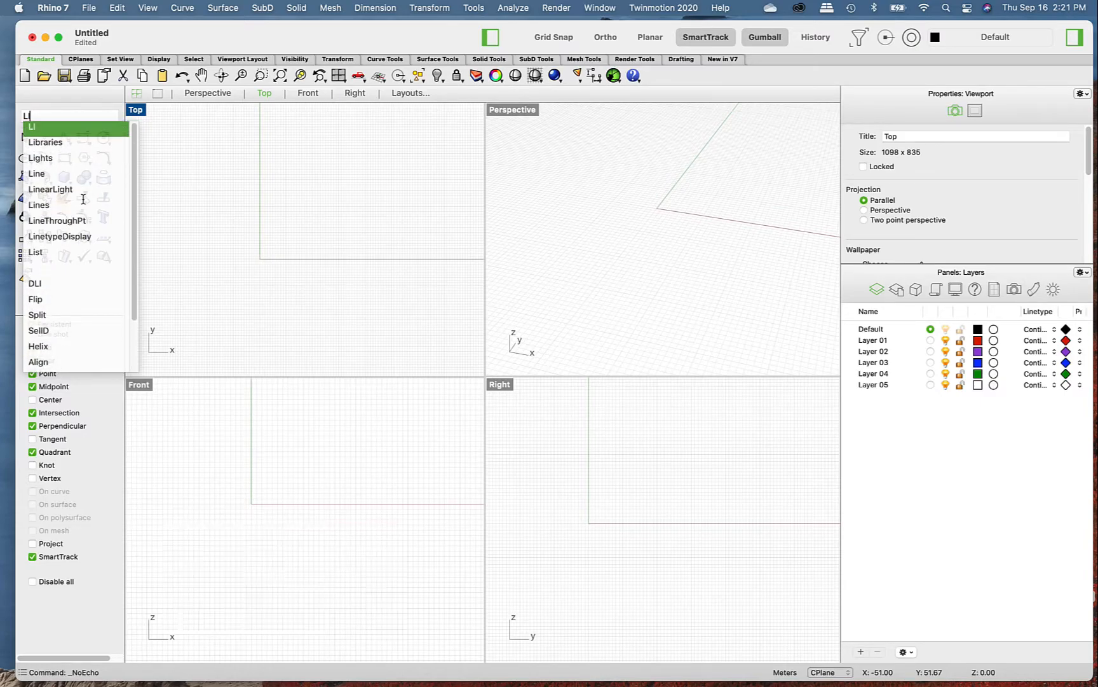
{"action": "key", "text": "Escape"}
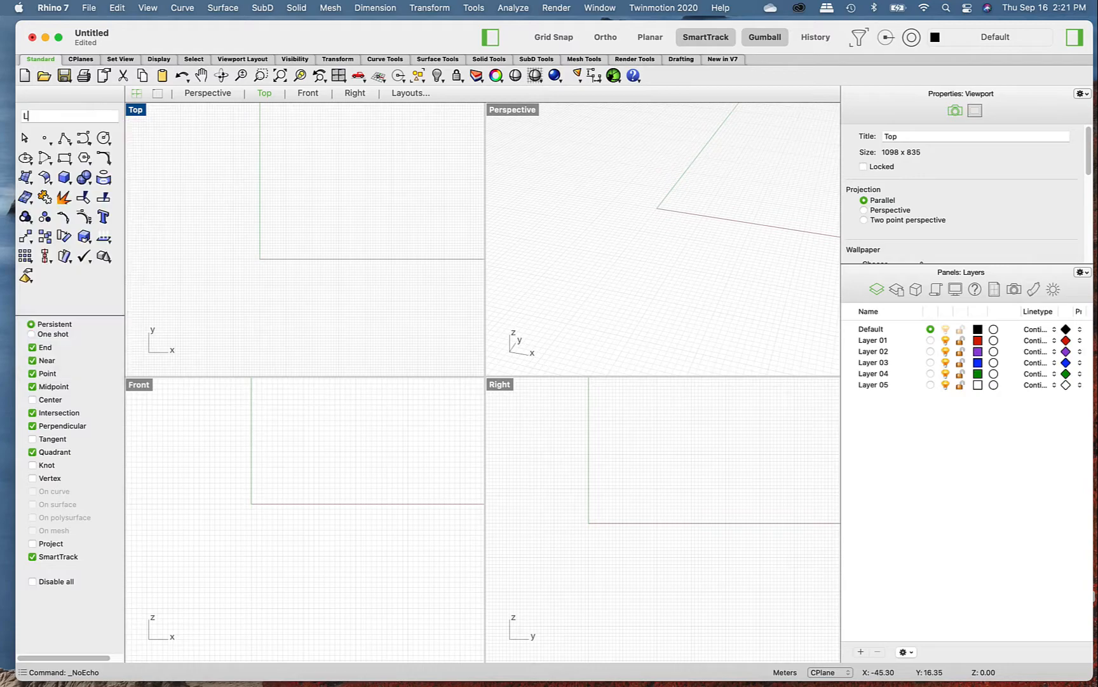
- Look over the available help resources, close the list, and activate the Perspective viewport
{"action": "left_click", "coordinate": [729, 7]}
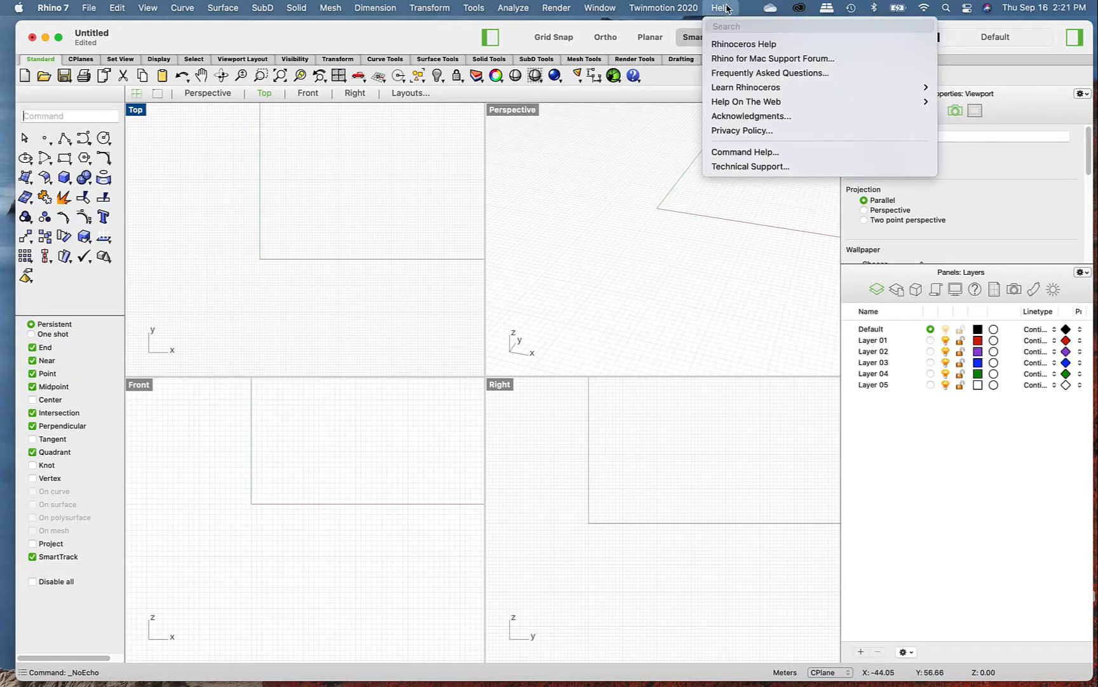
{"action": "left_click", "coordinate": [727, 10]}
{"action": "left_click", "coordinate": [572, 293]}
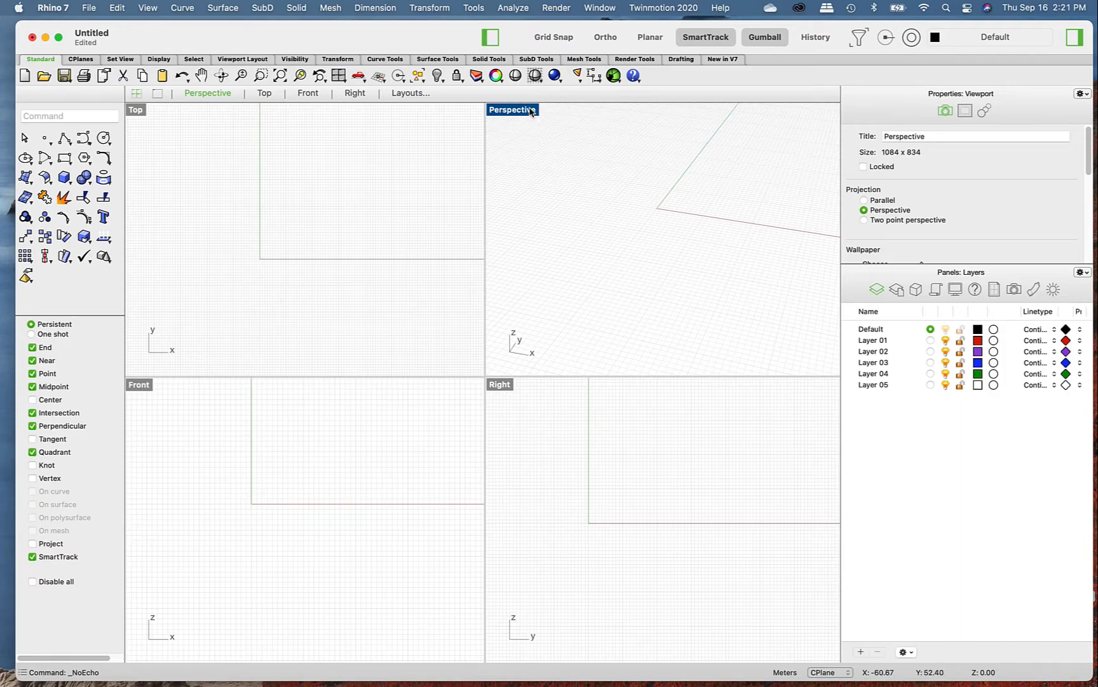
- Maximize the Perspective viewport, zoom over the grid, and restore the four-viewport layout
{"action": "left_click", "coordinate": [134, 111]}
{"action": "double_click", "coordinate": [511, 112]}
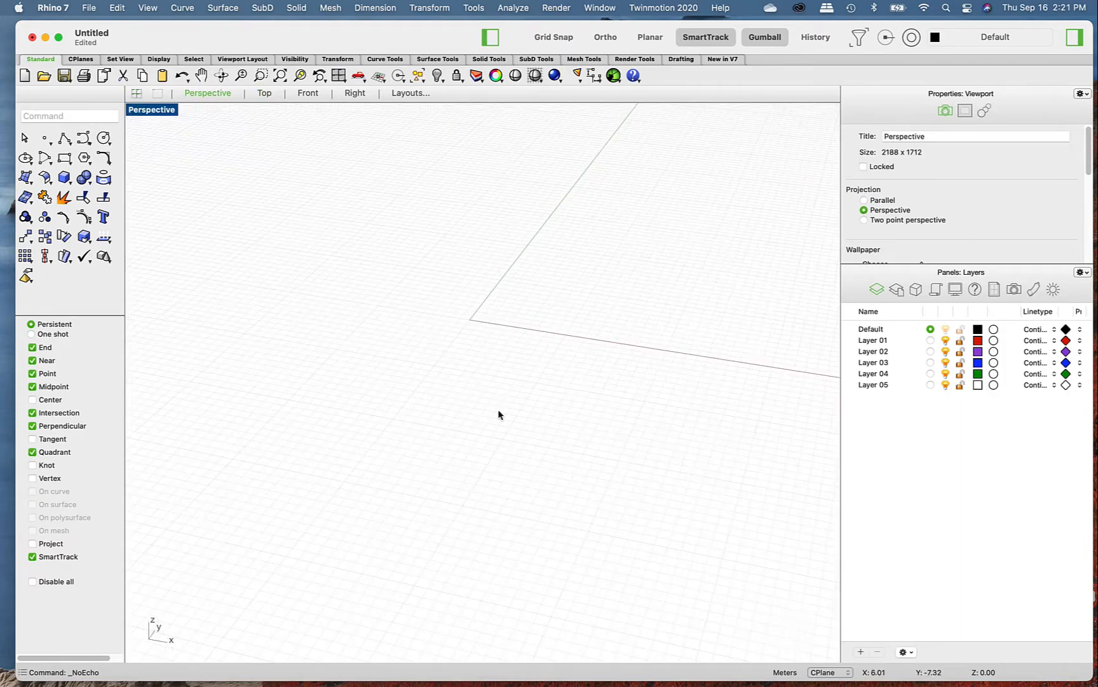
{"action": "scroll", "coordinate": [434, 320], "scroll_direction": "down", "scroll_amount": 15}
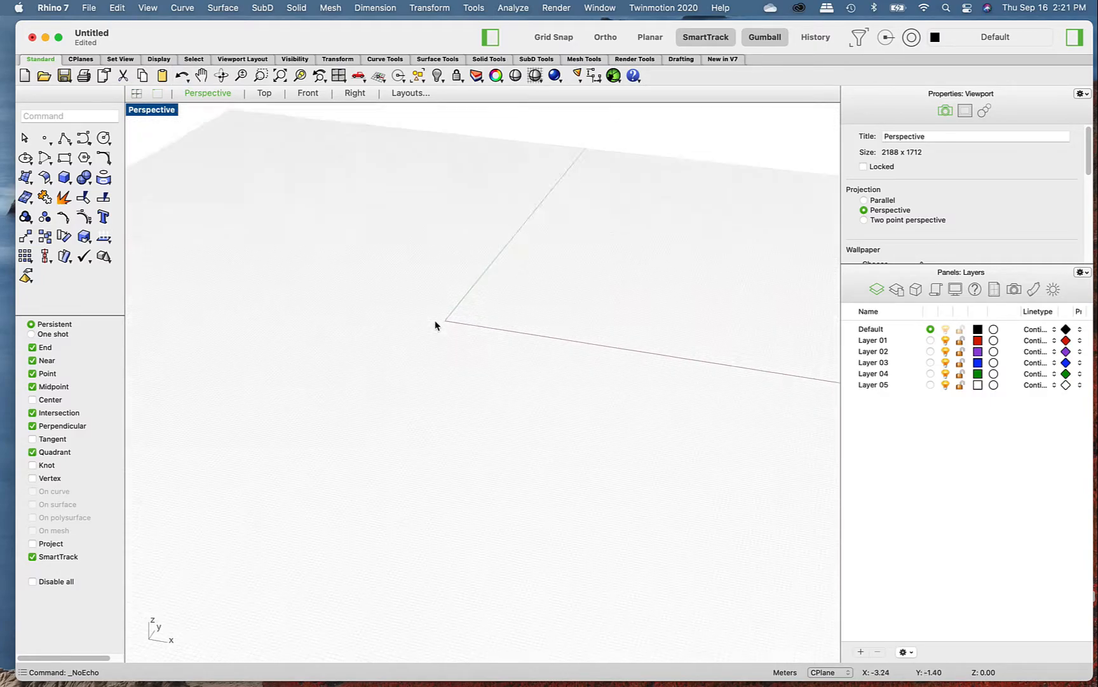
{"action": "scroll", "coordinate": [434, 321], "scroll_direction": "up", "scroll_amount": 10}
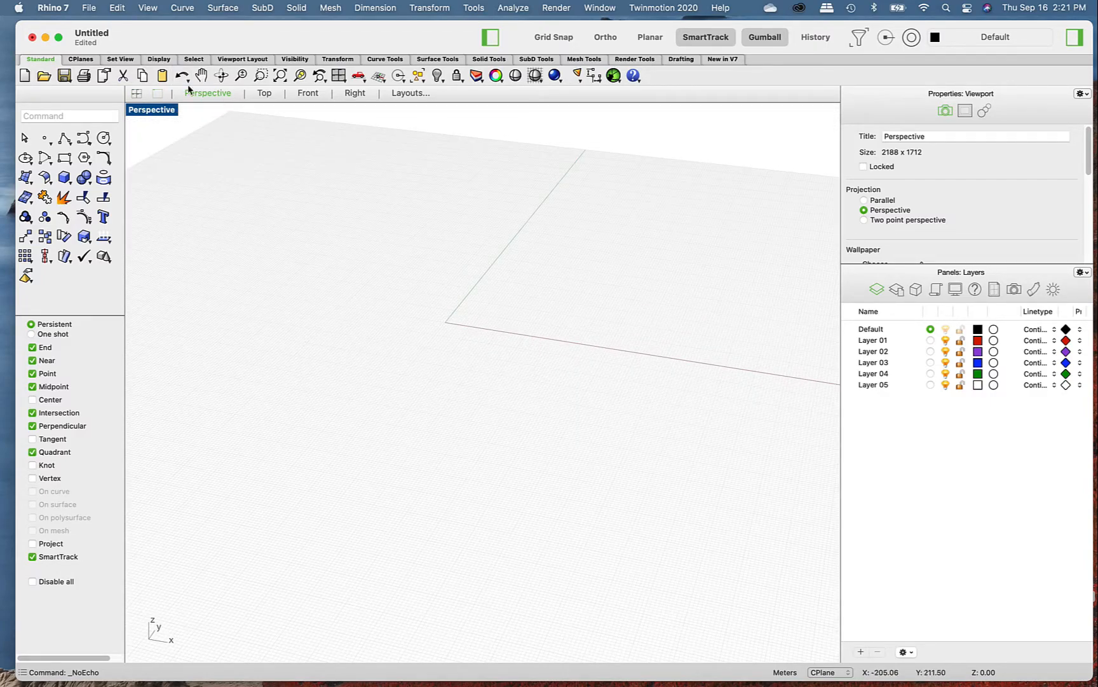
{"action": "double_click", "coordinate": [141, 110]}
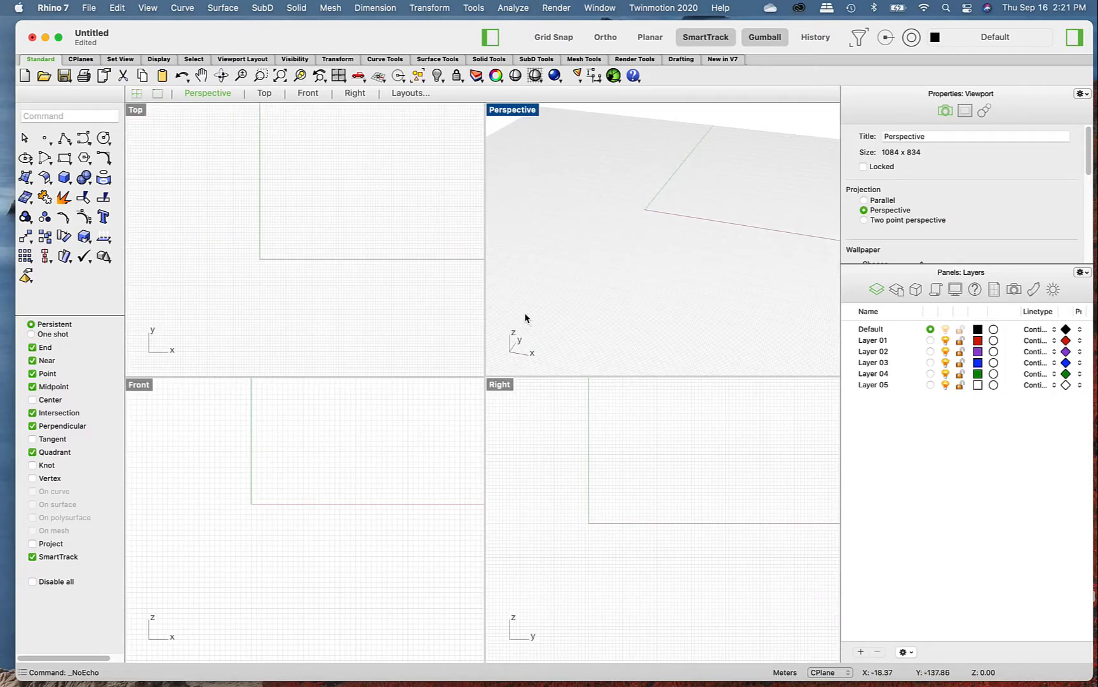
- Zoom out and in around the origin of the Top viewport and pan its view
{"action": "scroll", "coordinate": [337, 225], "scroll_direction": "down", "scroll_amount": 15}
{"action": "scroll", "coordinate": [338, 225], "scroll_direction": "up", "scroll_amount": 13}
{"action": "scroll", "coordinate": [337, 225], "scroll_direction": "down", "scroll_amount": 2}
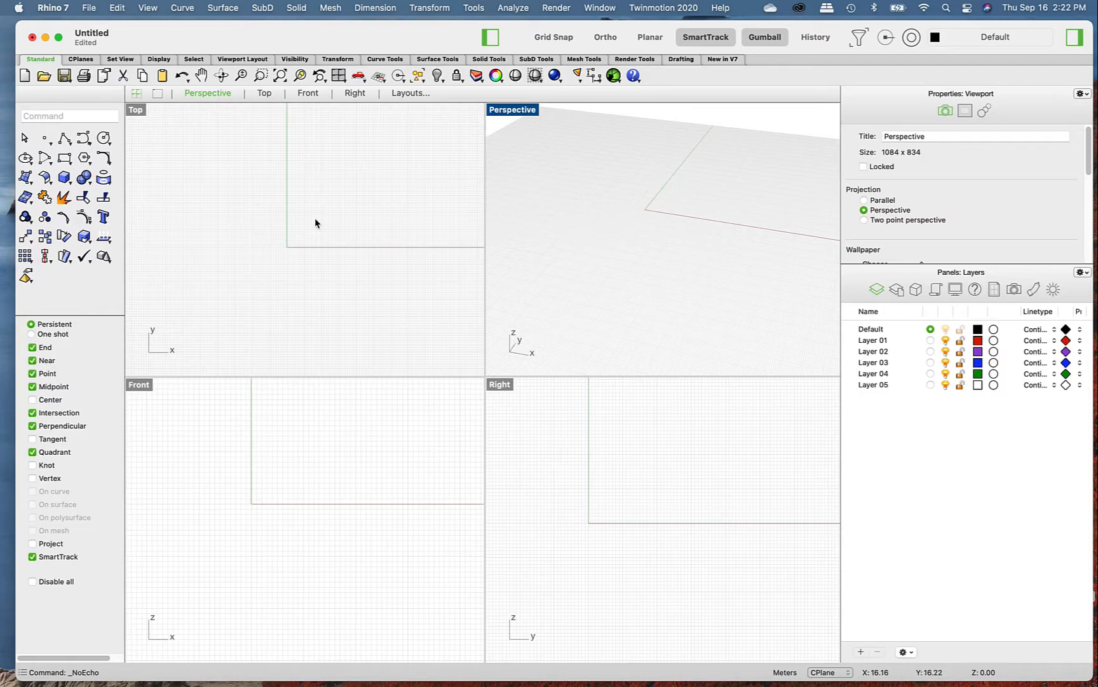
{"action": "right_click", "coordinate": [308, 212]}
{"action": "right_click_drag", "start_coordinate": [308, 212], "coordinate": [363, 194]}
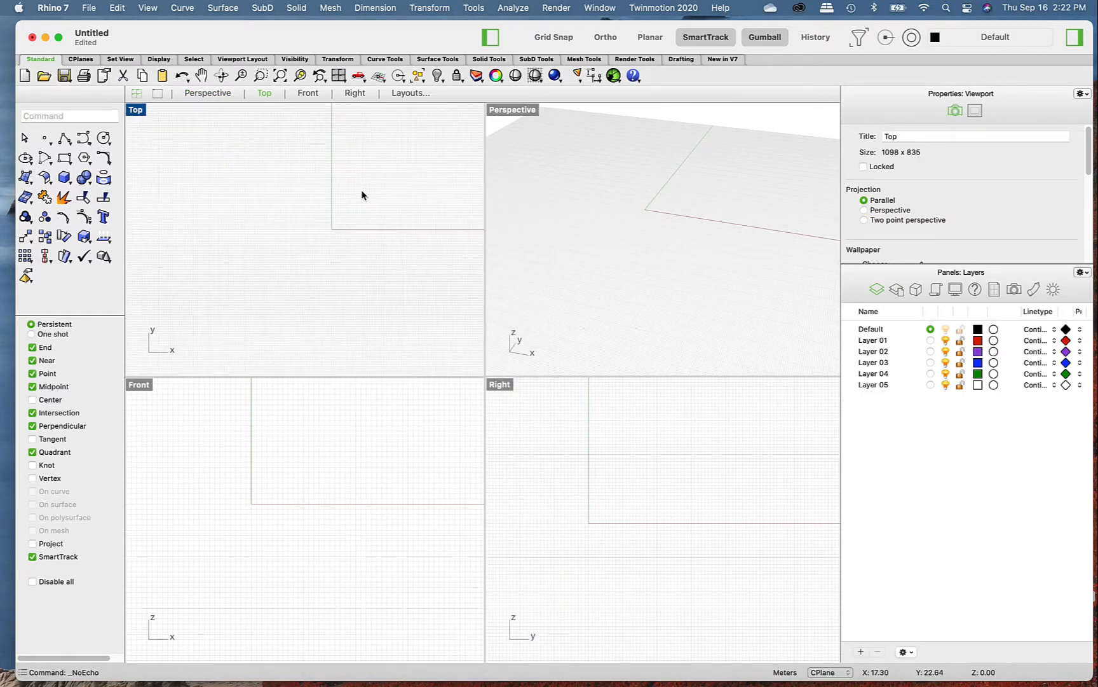
- Pan the Front and Right viewports, and orbit and zoom the Perspective viewport around the origin
{"action": "right_click", "coordinate": [301, 503]}
{"action": "mouse_move", "coordinate": [302, 504]}
{"action": "right_mouse_down"}
{"action": "mouse_move", "coordinate": [262, 476]}
{"action": "mouse_move", "coordinate": [289, 499]}
{"action": "right_mouse_up"}
{"action": "right_click_drag", "start_coordinate": [712, 508], "coordinate": [645, 542]}
{"action": "right_click_drag", "start_coordinate": [625, 203], "coordinate": [633, 245]}
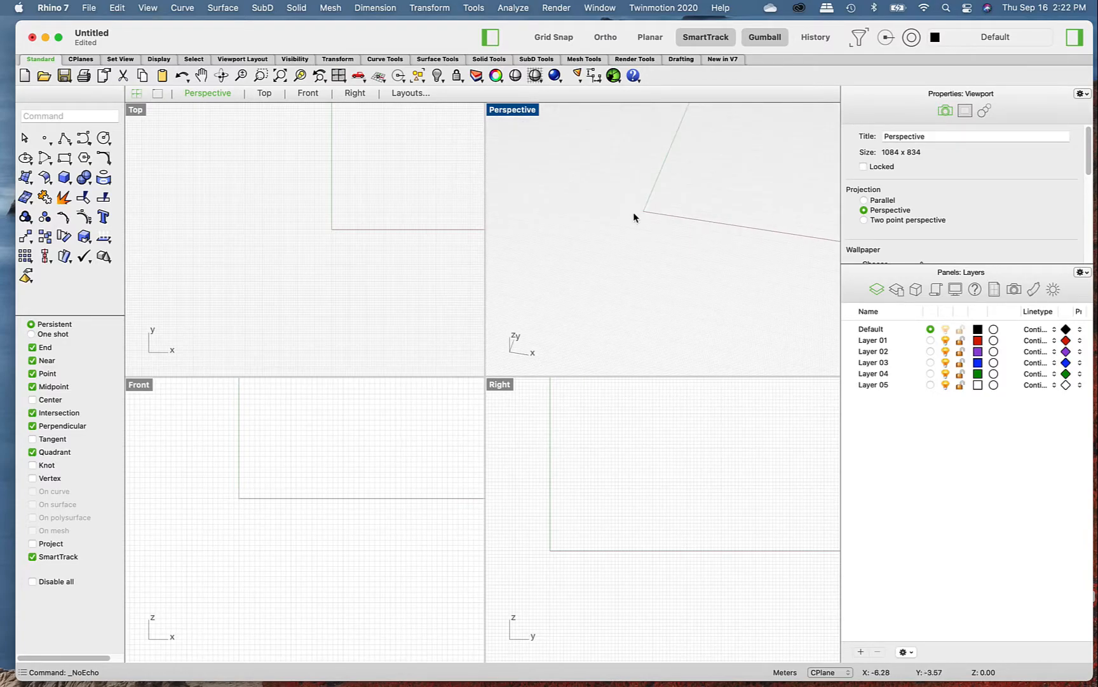
{"action": "scroll", "coordinate": [636, 211], "scroll_direction": "down", "scroll_amount": 5}
{"action": "scroll", "coordinate": [636, 214], "scroll_direction": "up", "scroll_amount": 5}
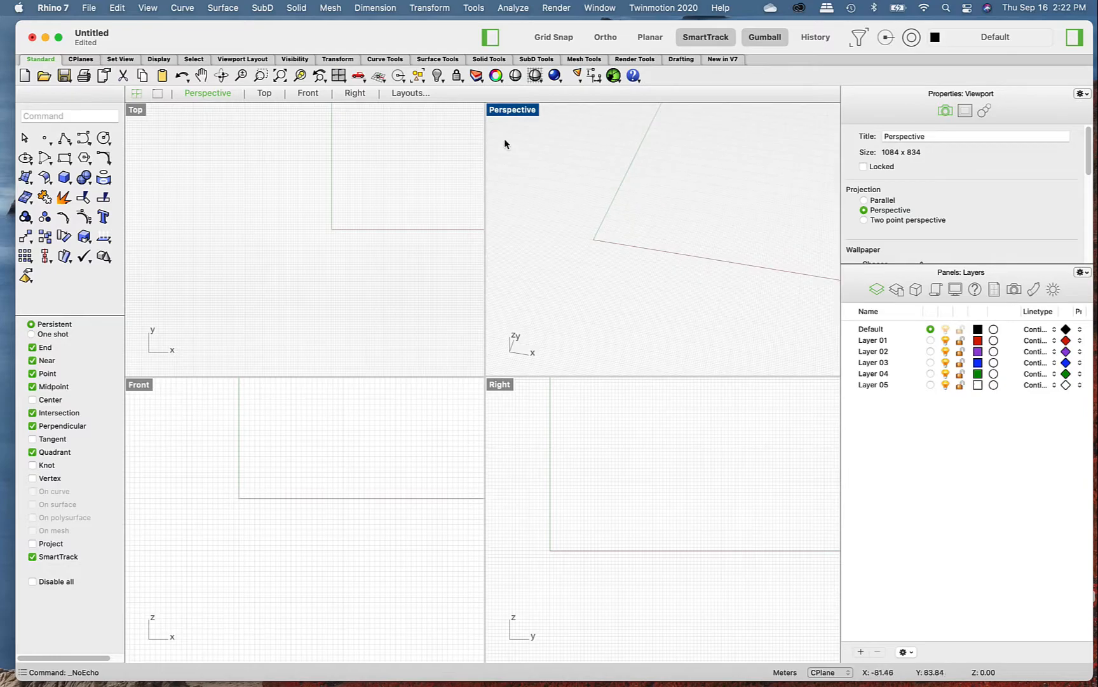
- Pan the Perspective view with the Pan tool and zoom out the Top viewport to show its whole grid
{"action": "left_click", "coordinate": [202, 76]}
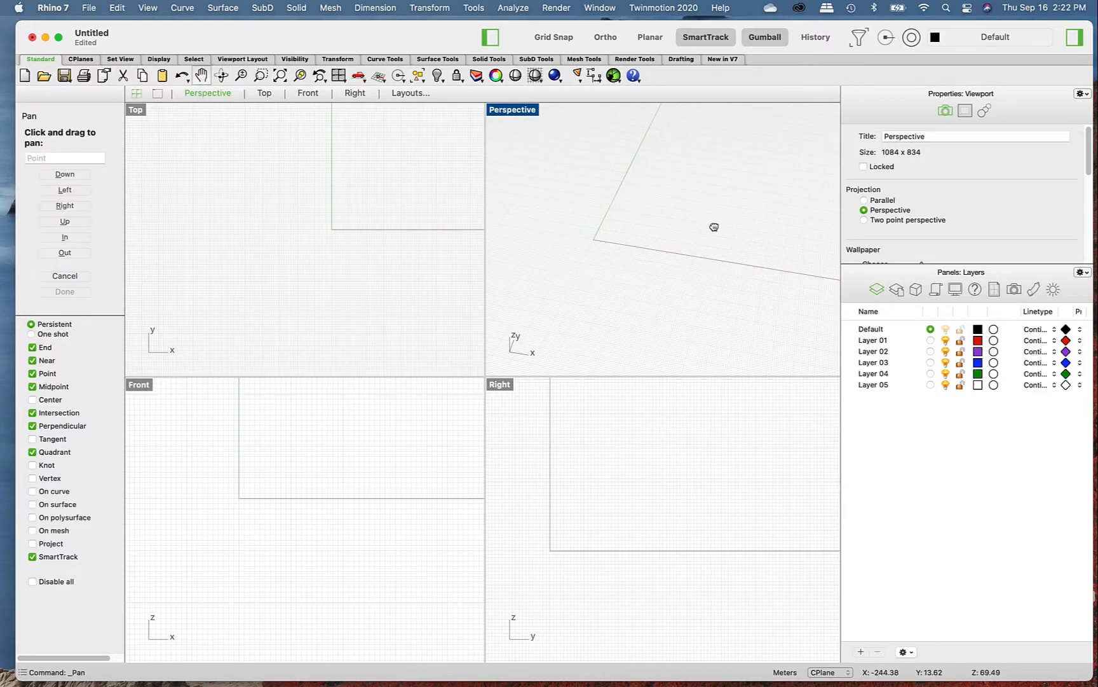
{"action": "left_click_drag", "start_coordinate": [684, 192], "coordinate": [634, 187]}
{"action": "scroll", "coordinate": [371, 256], "scroll_direction": "down", "scroll_amount": 5}
- Draw crossing selection windows over empty areas of the Top and Right viewports
{"action": "left_click_drag", "start_coordinate": [441, 284], "coordinate": [178, 137]}
{"action": "left_click", "coordinate": [271, 480]}
{"action": "left_click", "coordinate": [572, 455]}
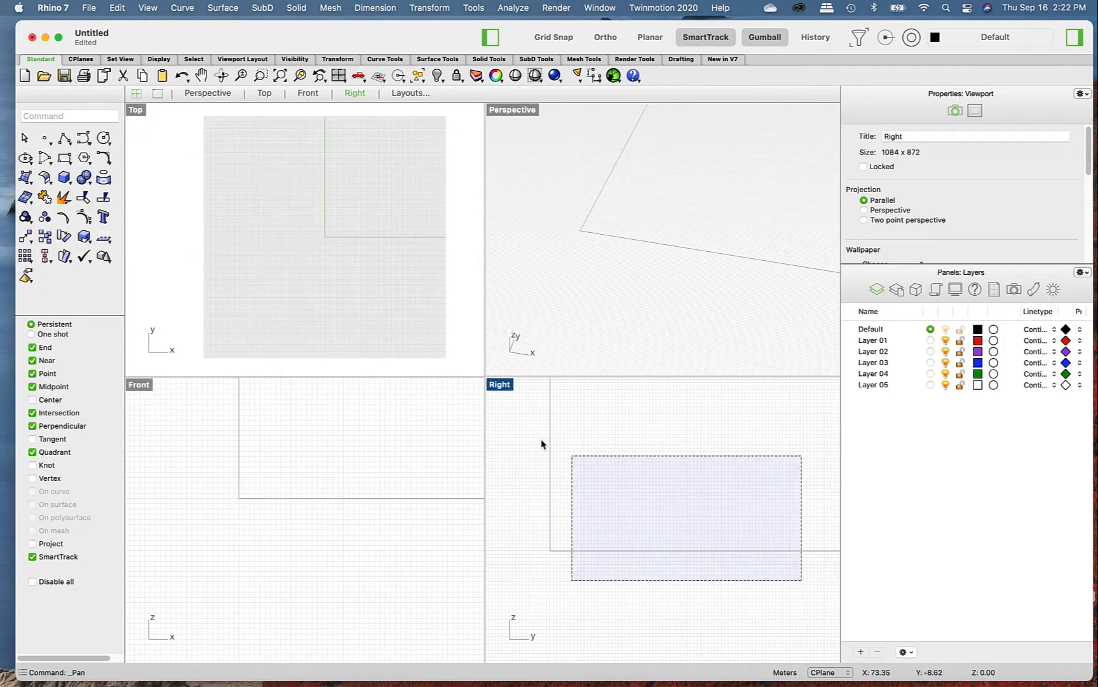
- Pan and zoom the Right viewport, and draw a window selection and a crossing selection over its empty grid
{"action": "right_click_drag", "start_coordinate": [621, 514], "coordinate": [687, 456]}
{"action": "scroll", "coordinate": [687, 455], "scroll_direction": "up", "scroll_amount": 8}
{"action": "scroll", "coordinate": [675, 483], "scroll_direction": "down", "scroll_amount": 10}
{"action": "scroll", "coordinate": [634, 488], "scroll_direction": "up", "scroll_amount": 10}
{"action": "left_click_drag", "start_coordinate": [585, 422], "coordinate": [755, 598]}
{"action": "left_click_drag", "start_coordinate": [784, 609], "coordinate": [580, 433]}
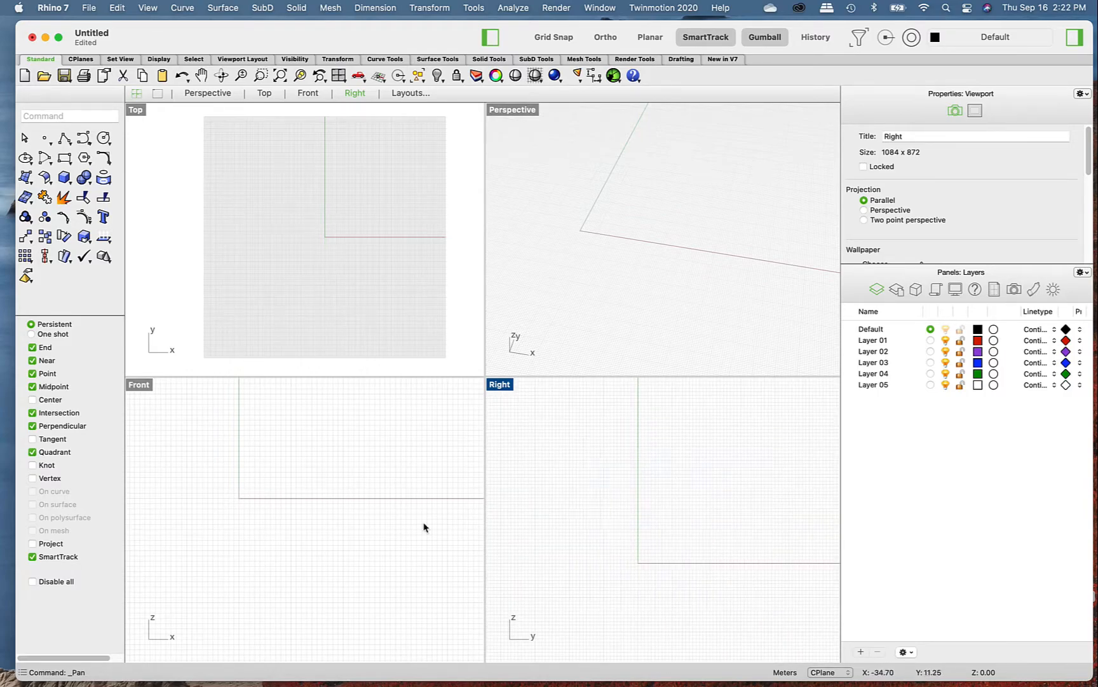
- Draw a crossing selection over the Top viewport's empty grid, pan the Top and Front views and orbit the Perspective view
{"action": "left_click", "coordinate": [186, 426]}
{"action": "left_click_drag", "start_coordinate": [400, 315], "coordinate": [203, 177]}
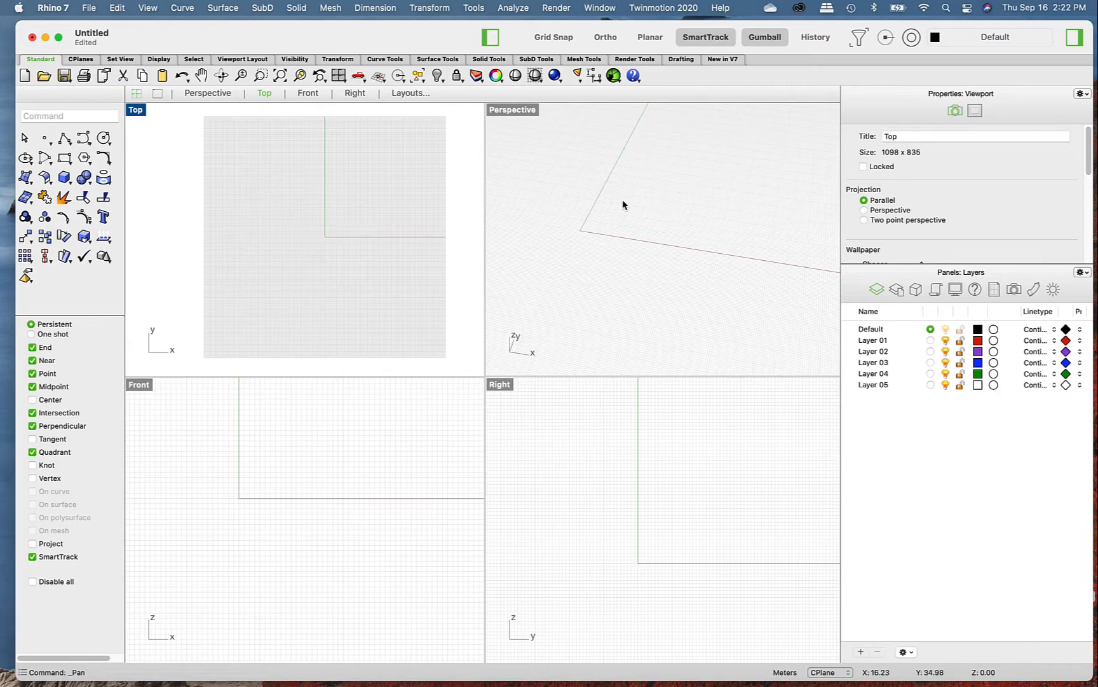
{"action": "mouse_move", "coordinate": [367, 217]}
{"action": "right_mouse_down"}
{"action": "mouse_move", "coordinate": [377, 220]}
{"action": "mouse_move", "coordinate": [329, 202]}
{"action": "mouse_move", "coordinate": [356, 204]}
{"action": "right_mouse_up"}
{"action": "right_click_drag", "start_coordinate": [270, 558], "coordinate": [304, 555]}
{"action": "right_click_drag", "start_coordinate": [705, 241], "coordinate": [617, 212]}
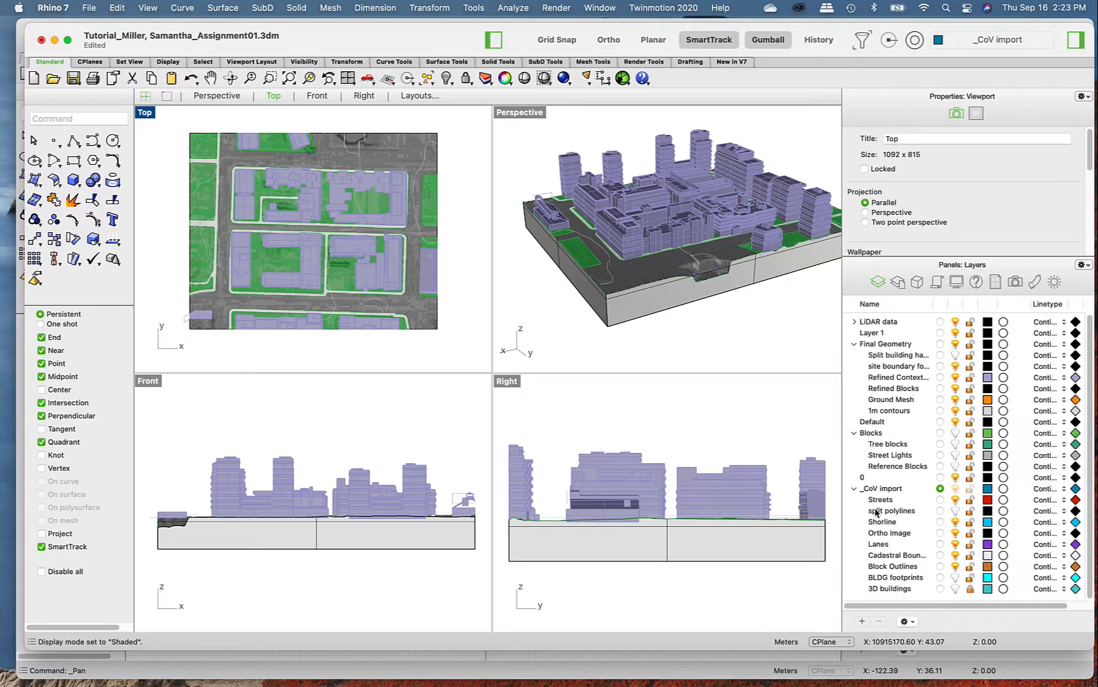
- Select all objects on the 1m contours layer of the city model and clear the selection
{"action": "left_click", "coordinate": [901, 414]}
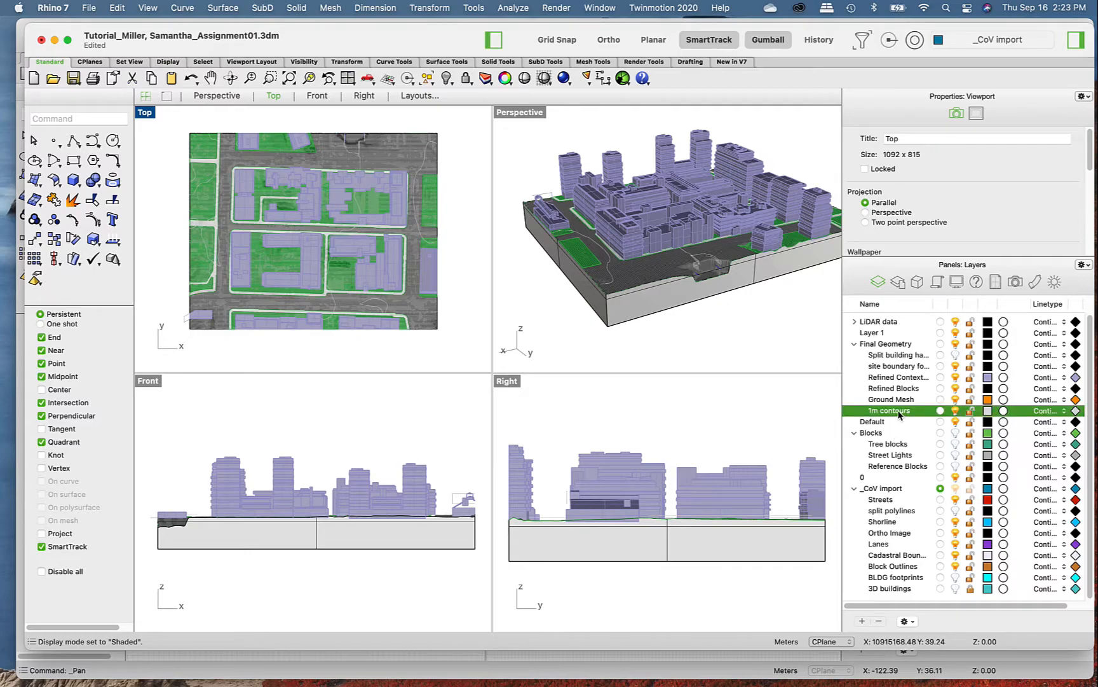
{"action": "right_click", "coordinate": [900, 413]}
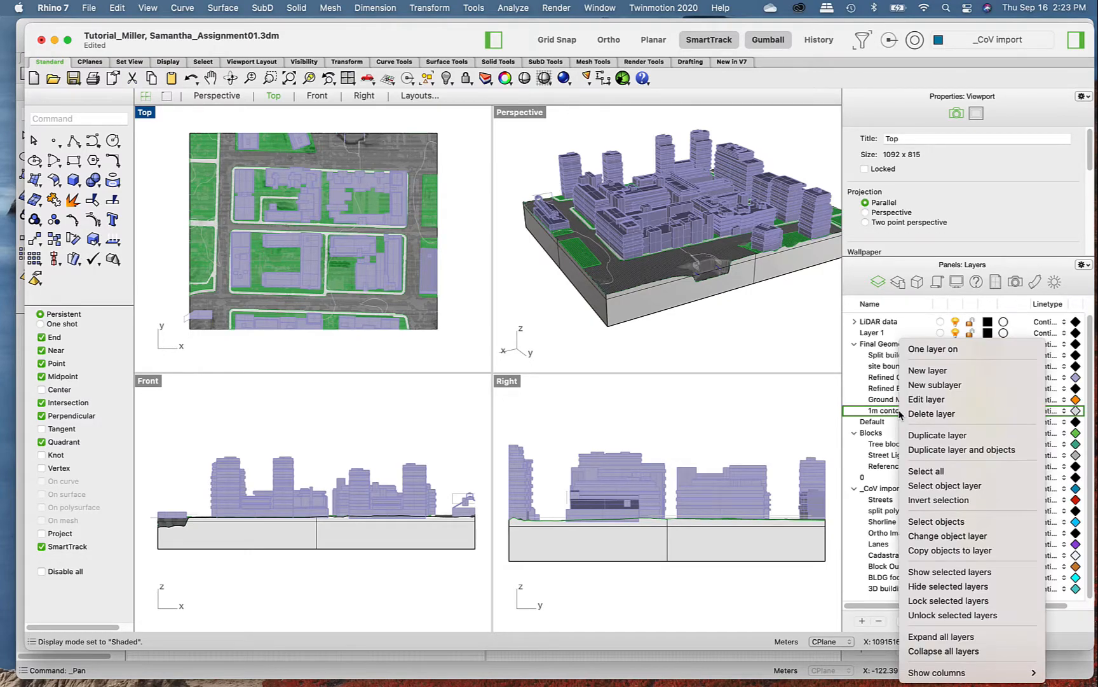
{"action": "left_click", "coordinate": [946, 522]}
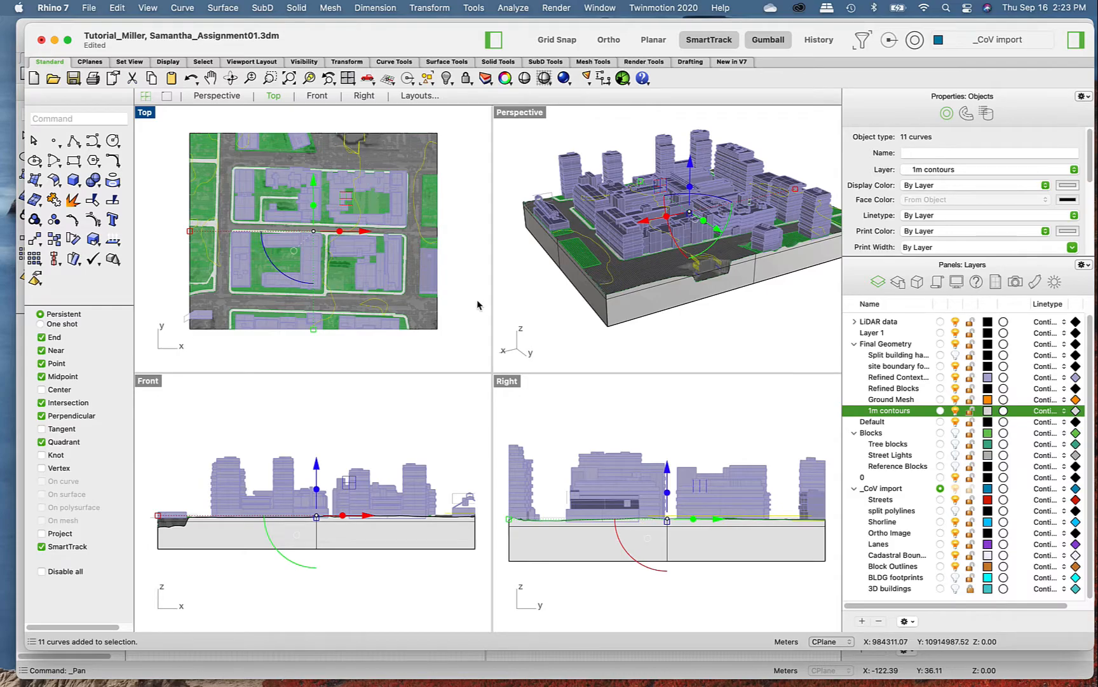
{"action": "left_click", "coordinate": [743, 332]}
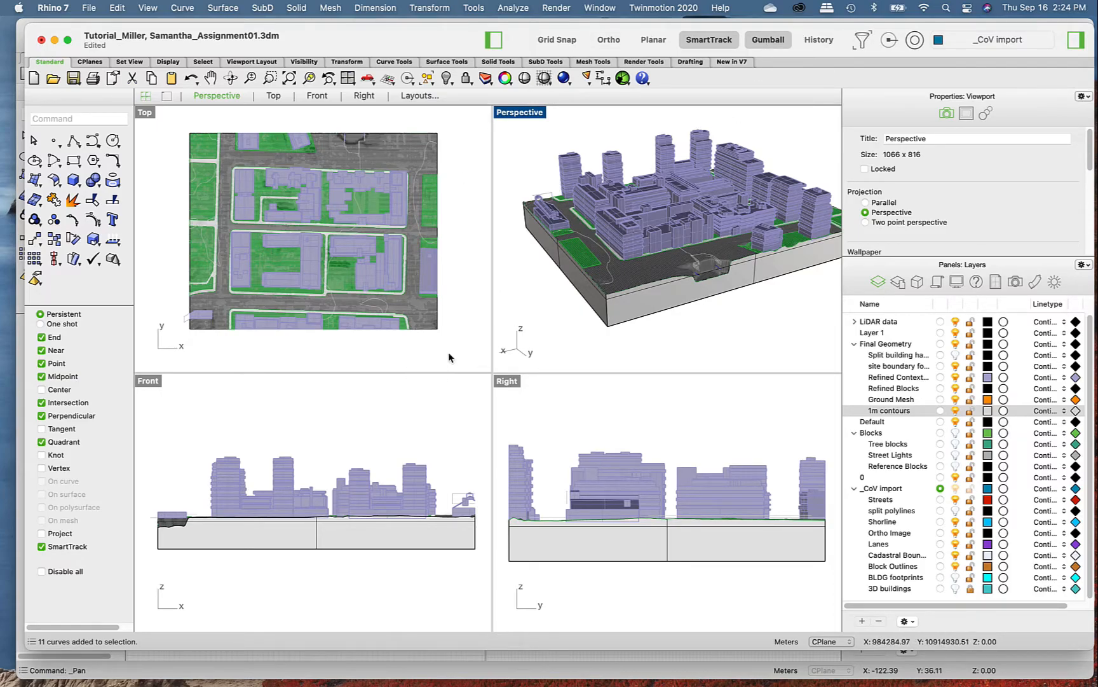
- Select the whole city model with a crossing window in the Top viewport and maximize the Perspective viewport
{"action": "left_click_drag", "start_coordinate": [464, 349], "coordinate": [174, 115]}
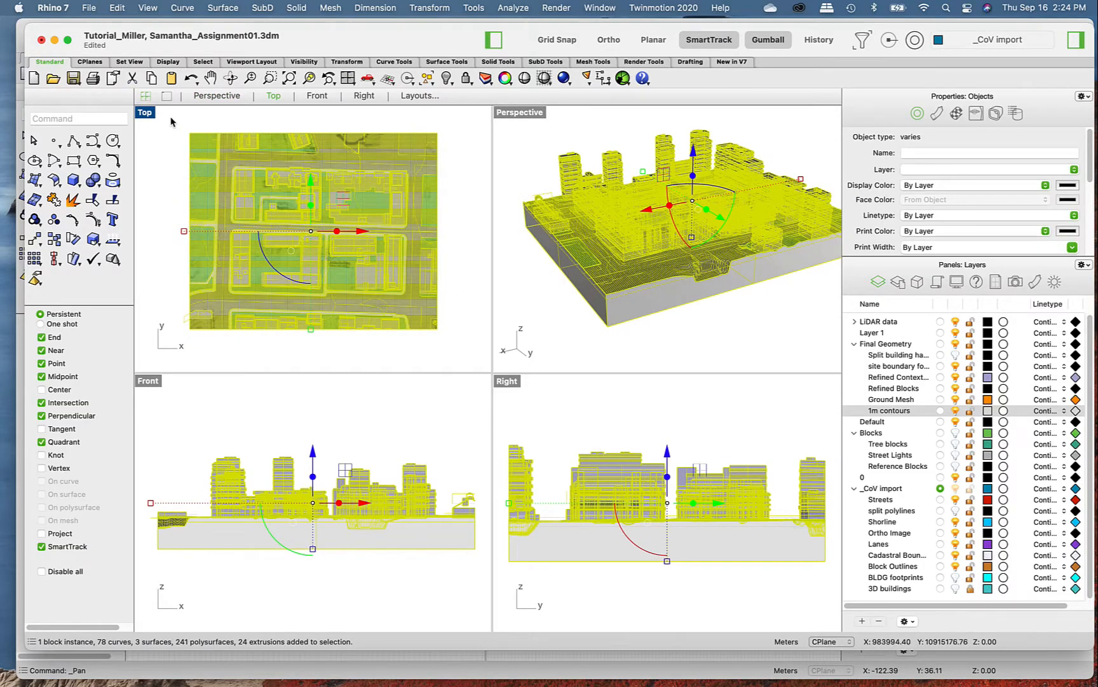
{"action": "double_click", "coordinate": [519, 111]}
{"action": "scroll", "coordinate": [532, 447], "scroll_direction": "down", "scroll_amount": 5}
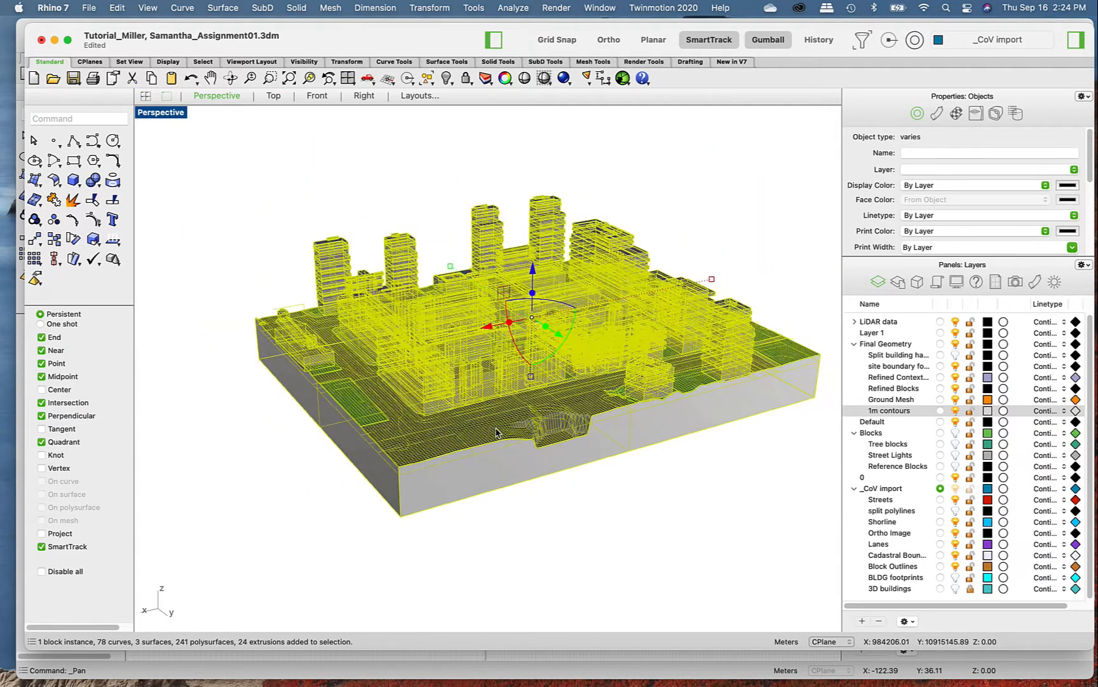
{"action": "scroll", "coordinate": [559, 439], "scroll_direction": "up", "scroll_amount": 8}
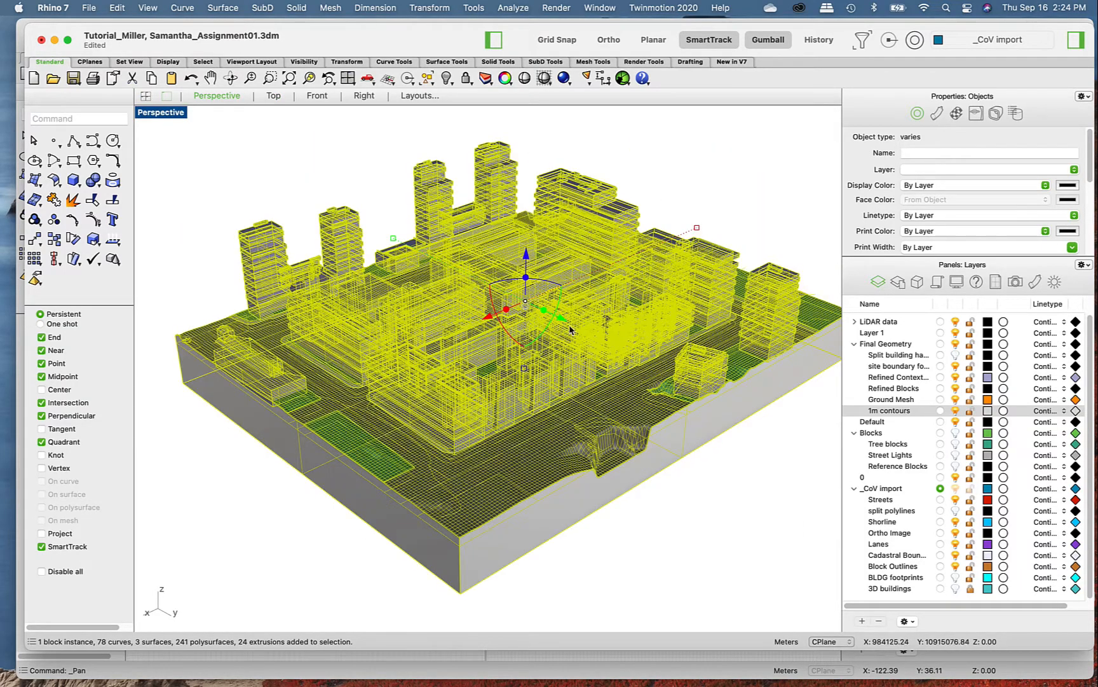
{"action": "right_click_drag", "start_coordinate": [575, 412], "coordinate": [482, 274]}
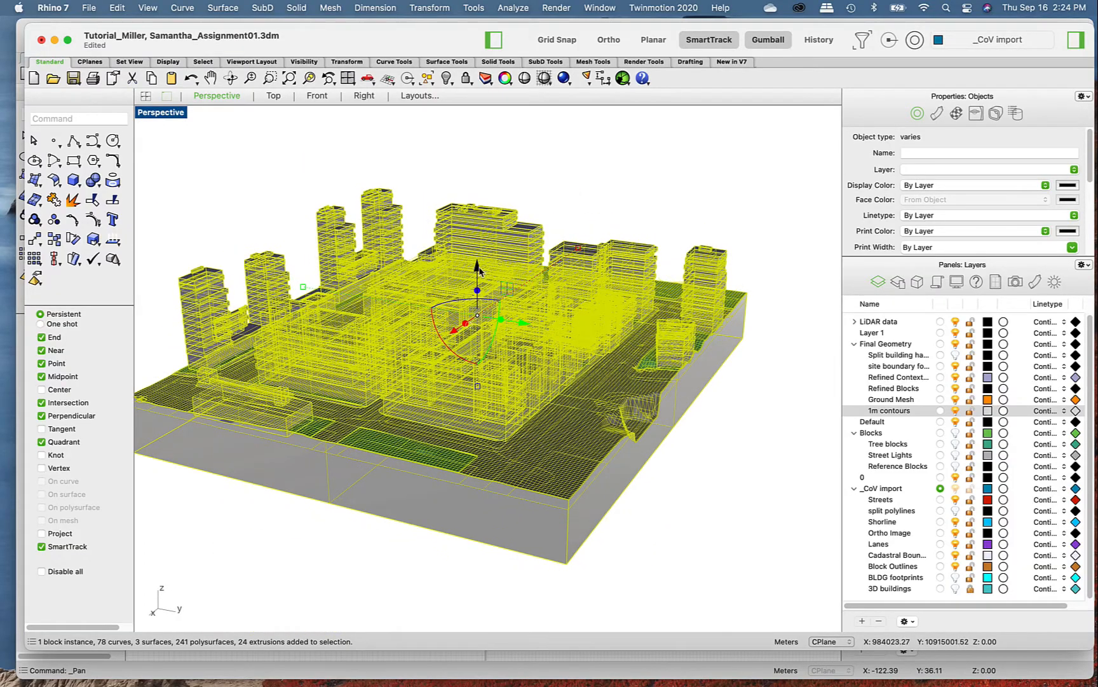
- Raise the selected model freehand with the gumball's Z arrow and move it another 5 m in the Z direction
{"action": "left_click_drag", "start_coordinate": [480, 271], "coordinate": [477, 224]}
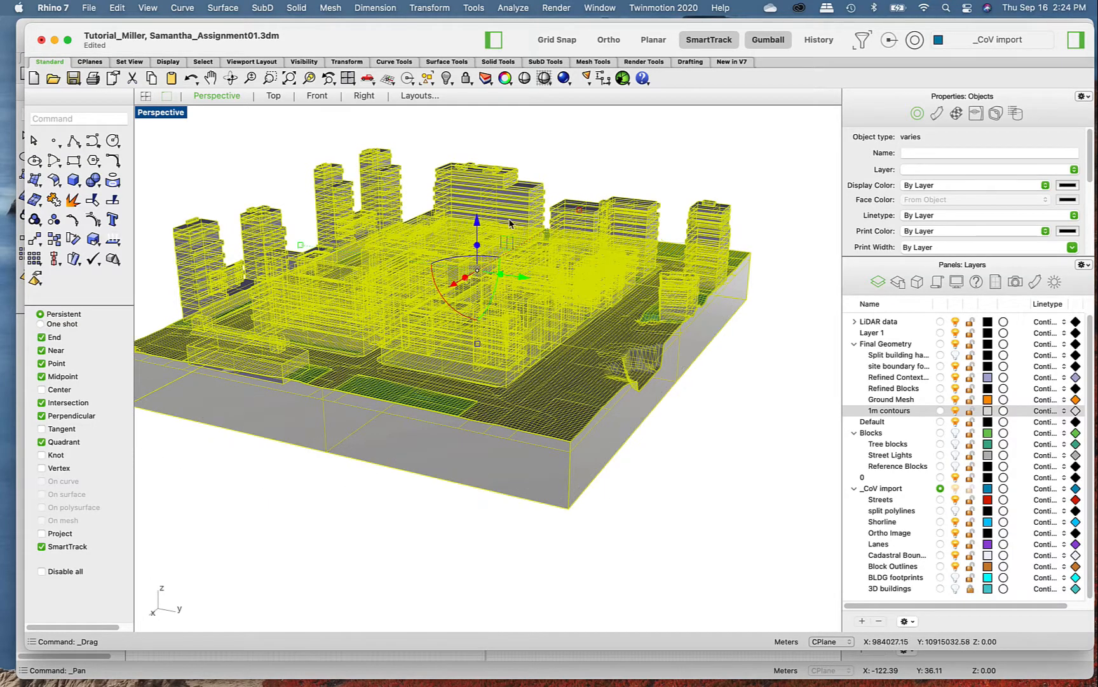
{"action": "left_click", "coordinate": [481, 221]}
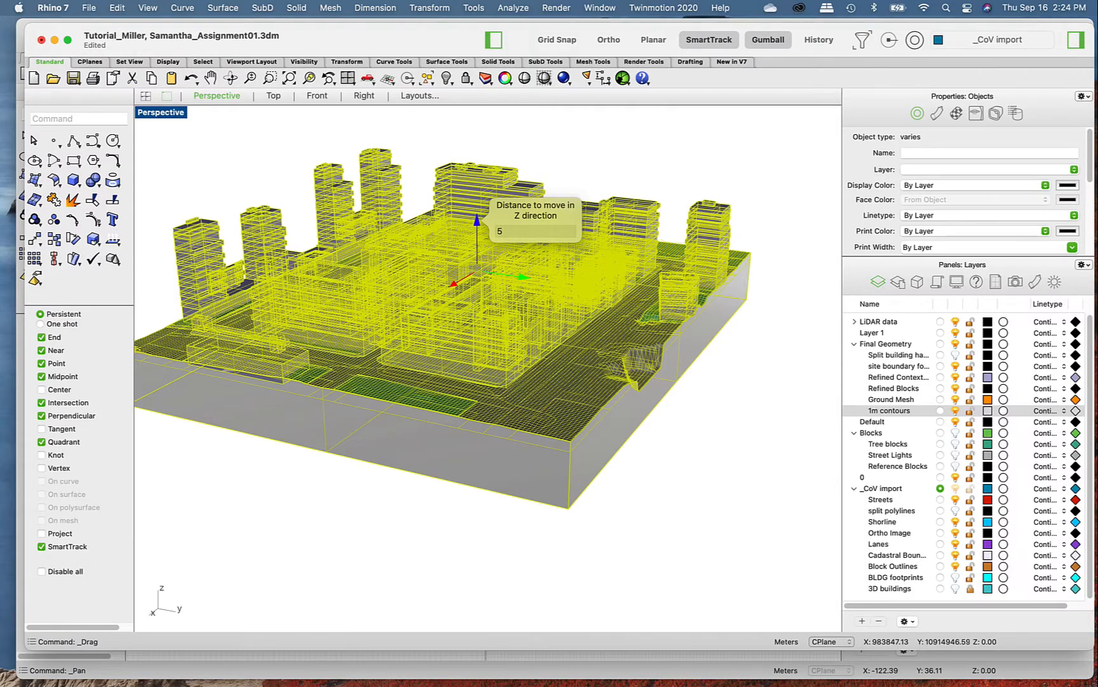
{"action": "key", "text": "Return"}
- Rotate the selected model about its vertical axis with the gumball and undo the last rotation
{"action": "right_click_drag", "start_coordinate": [493, 361], "coordinate": [323, 275]}
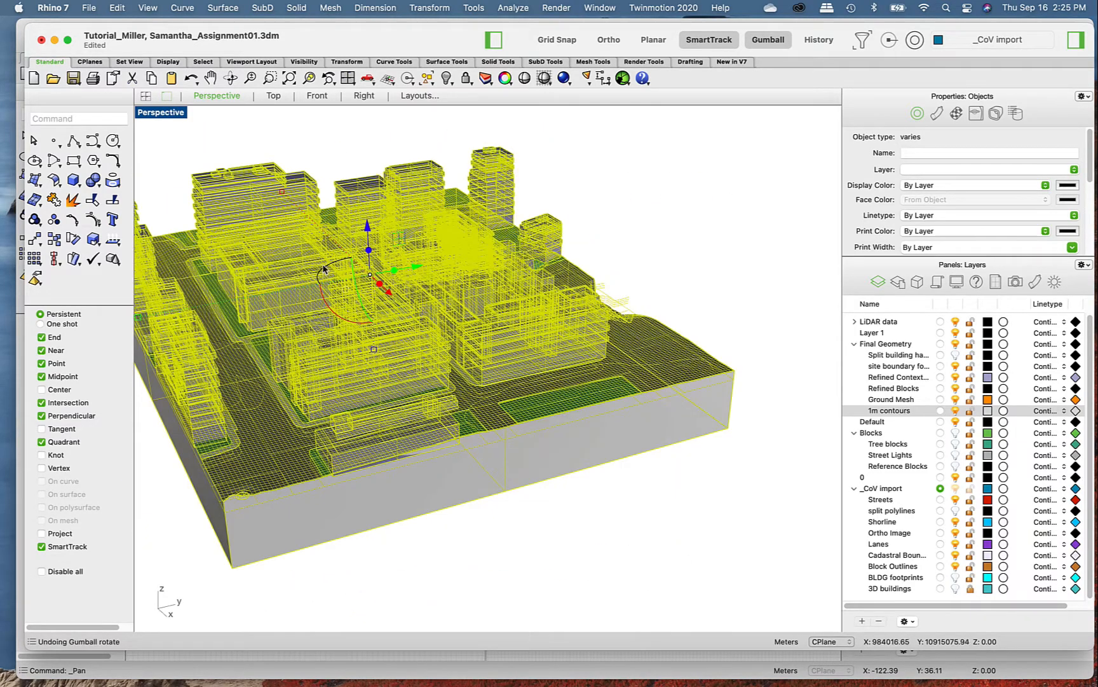
{"action": "left_click_drag", "start_coordinate": [323, 271], "coordinate": [330, 368]}
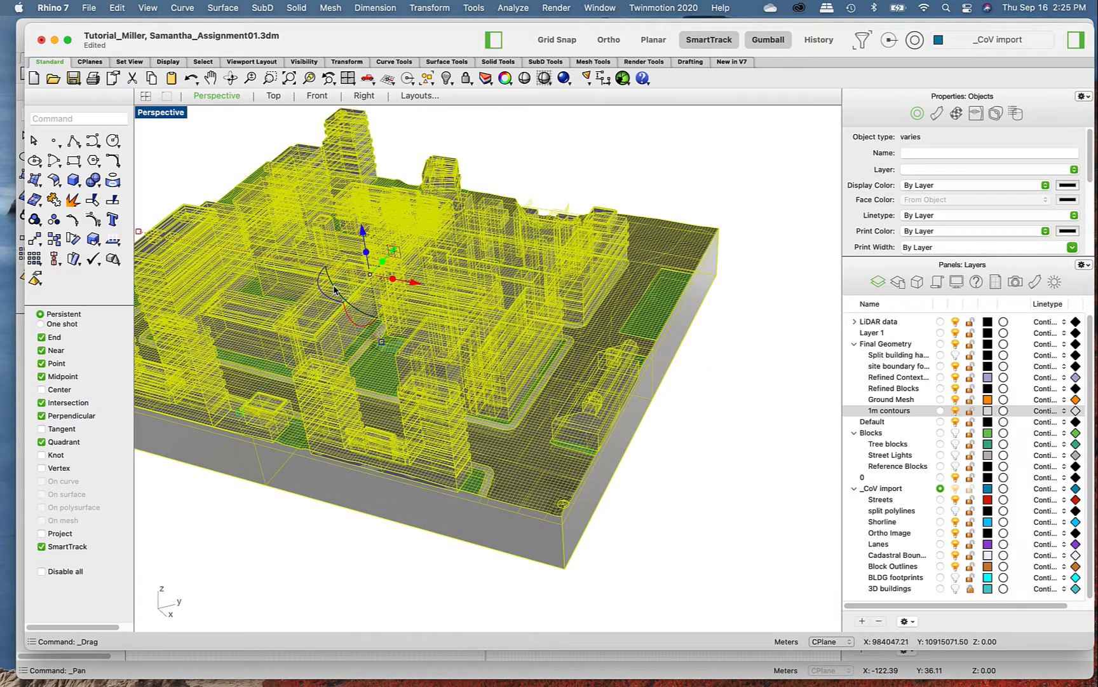
{"action": "key", "text": "super+z"}
{"action": "scroll", "coordinate": [395, 267], "scroll_direction": "down", "scroll_amount": 6}
{"action": "right_click_drag", "start_coordinate": [398, 283], "coordinate": [368, 288]}
{"action": "scroll", "coordinate": [297, 255], "scroll_direction": "up", "scroll_amount": 4}
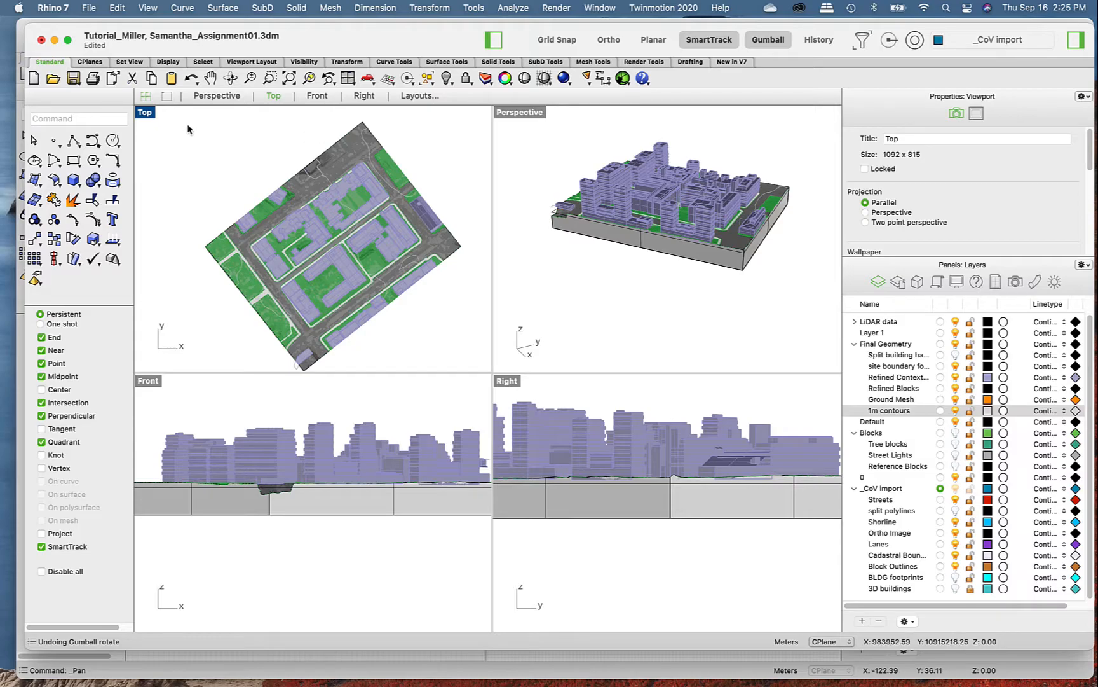
{"action": "left_click", "coordinate": [146, 113]}
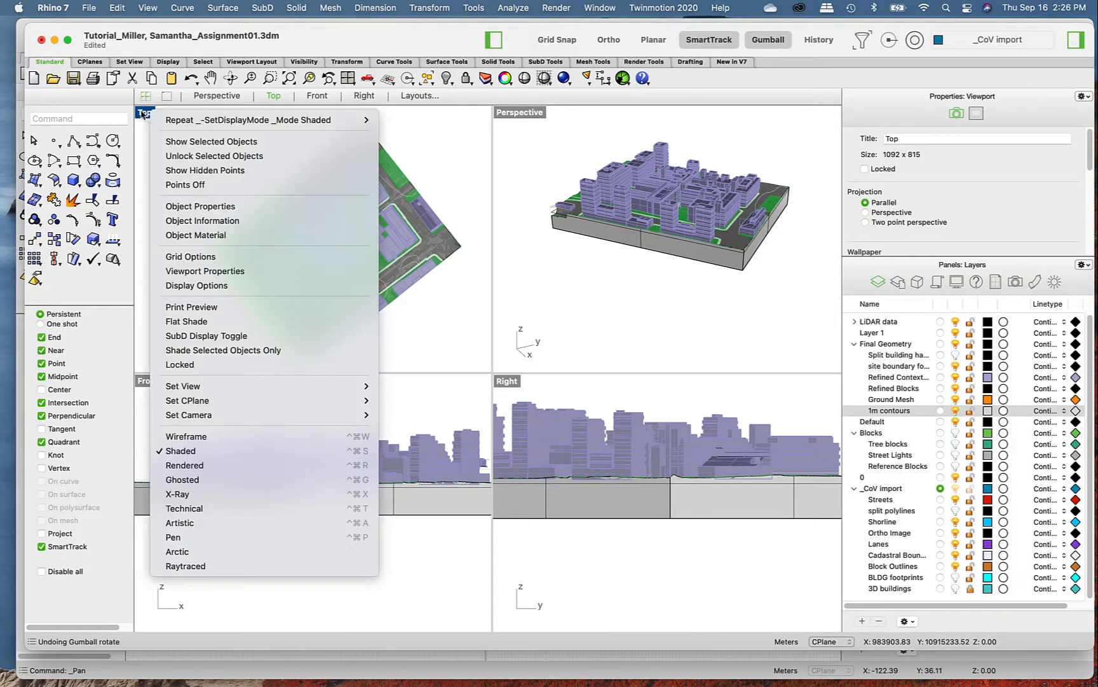
{"action": "left_click", "coordinate": [147, 116]}
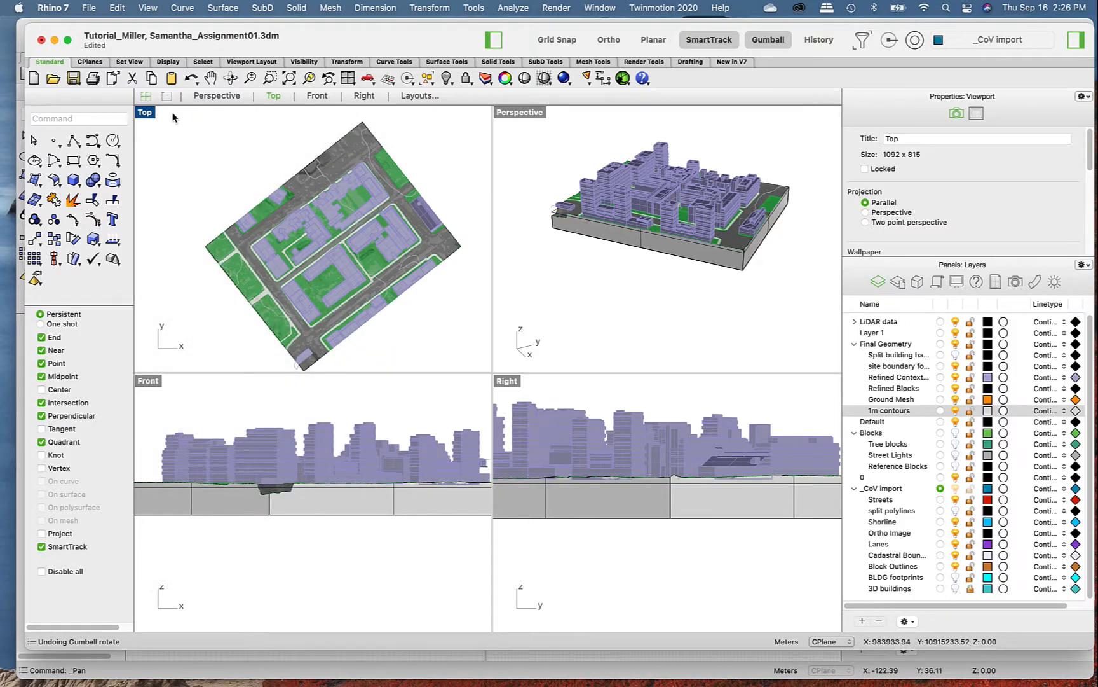
{"action": "right_click", "coordinate": [209, 145]}
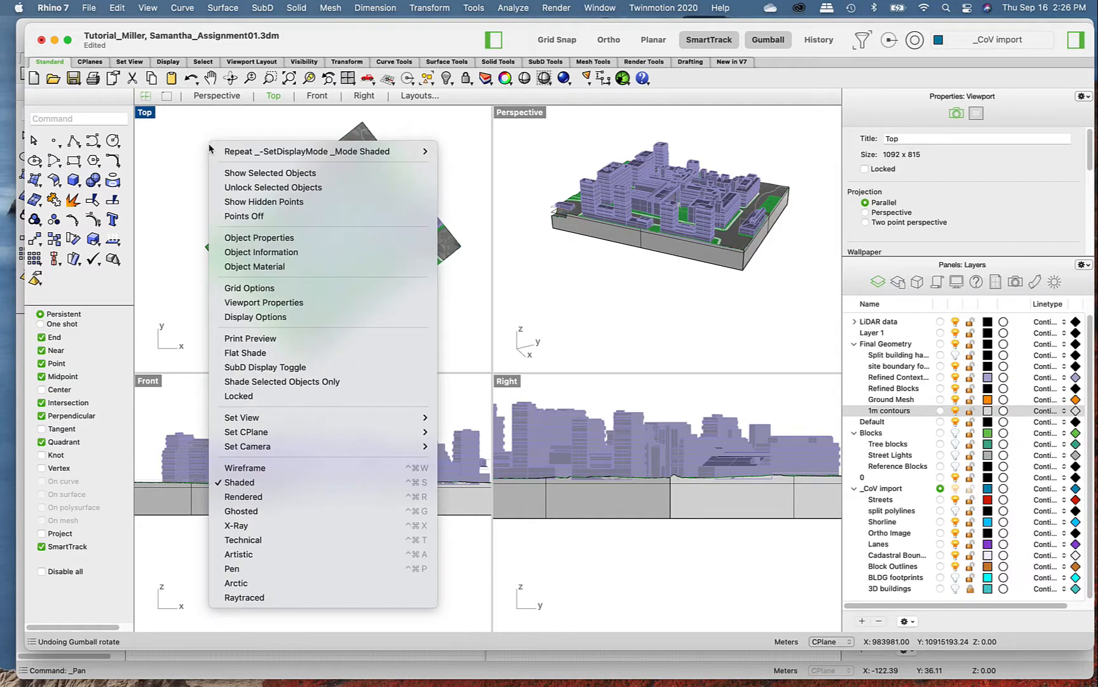
{"action": "left_click", "coordinate": [186, 135]}
- Maximize the Perspective viewport, set its display mode to Rendered and orbit around the city model
{"action": "left_click", "coordinate": [217, 96]}
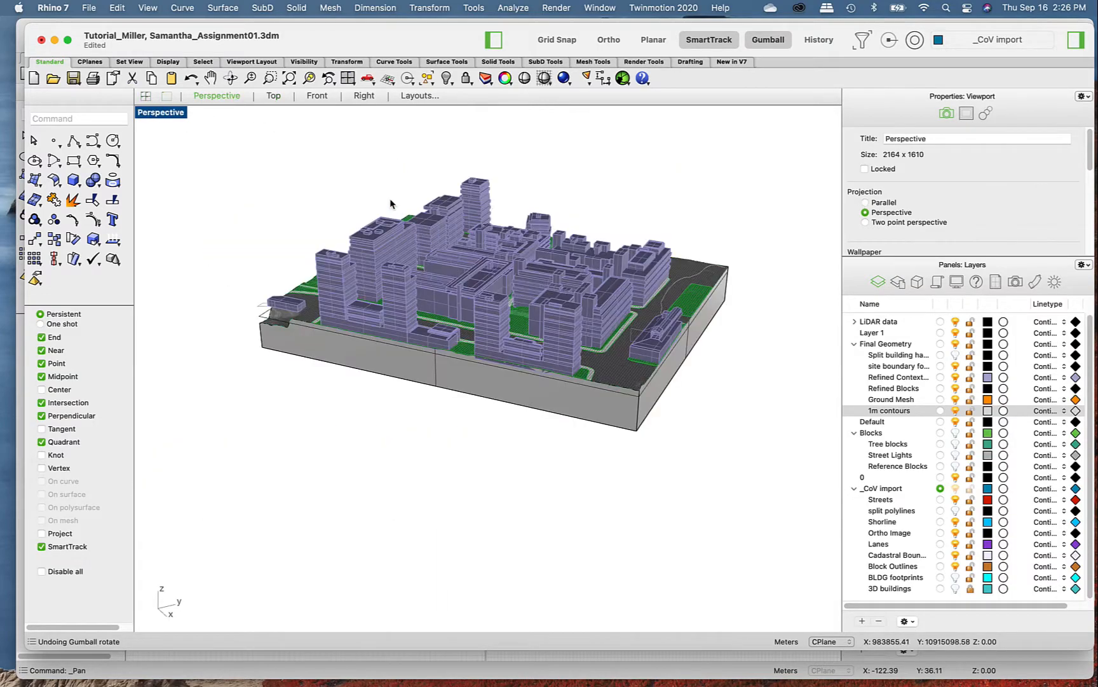
{"action": "right_click", "coordinate": [272, 166]}
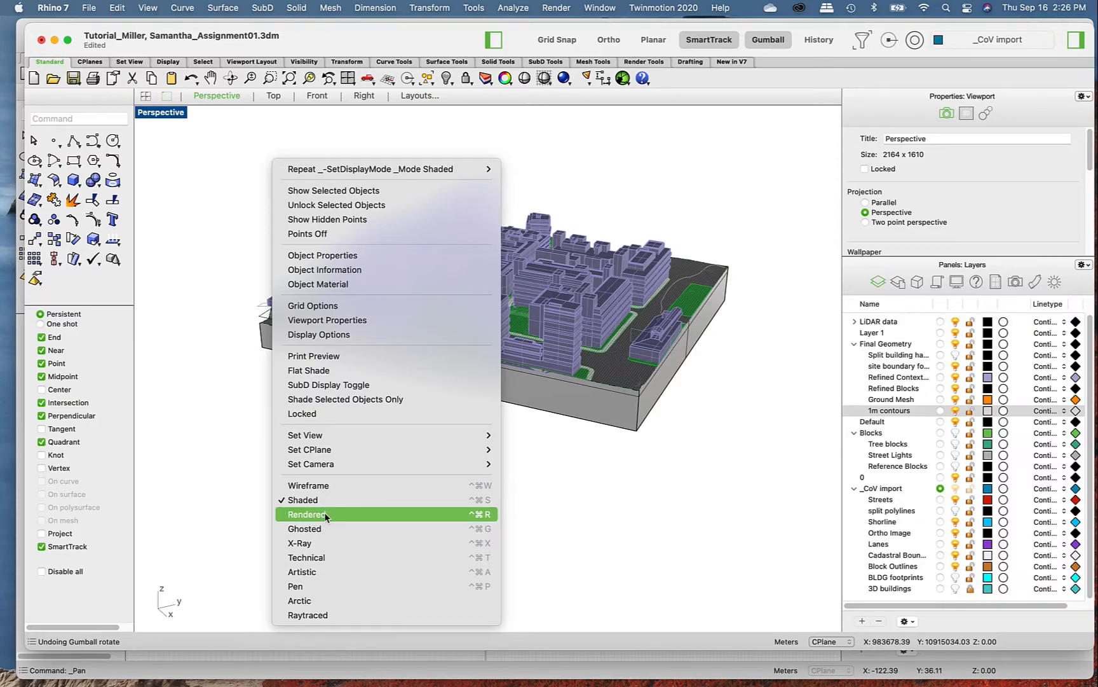
{"action": "key", "text": "Return"}
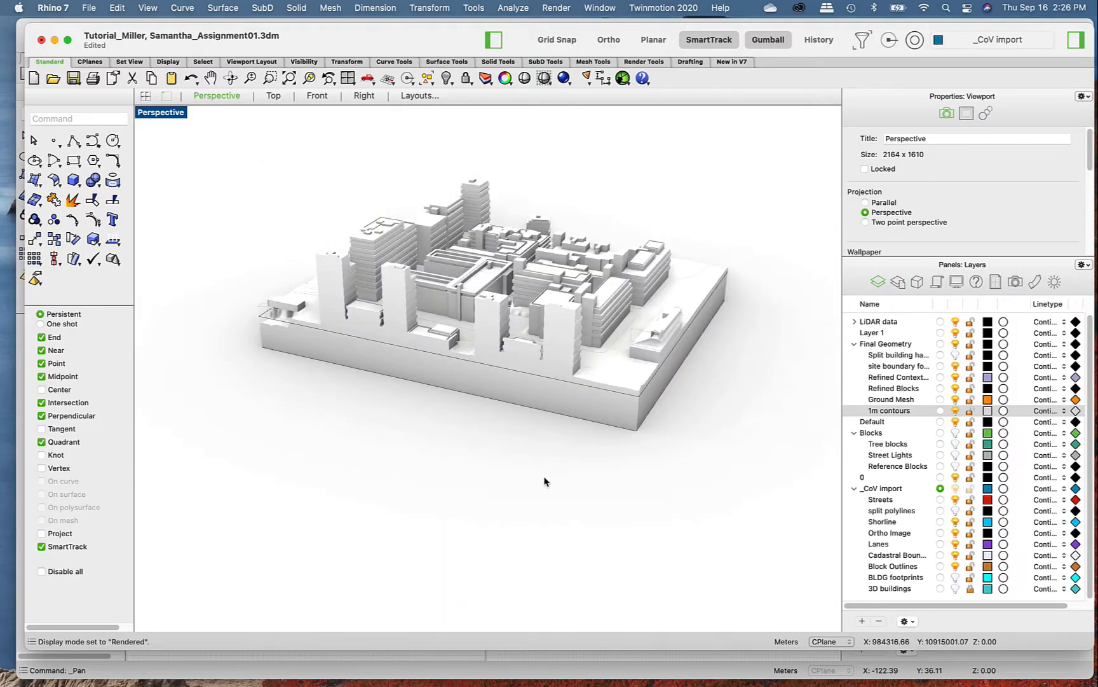
{"action": "right_click_drag", "start_coordinate": [444, 488], "coordinate": [440, 489]}
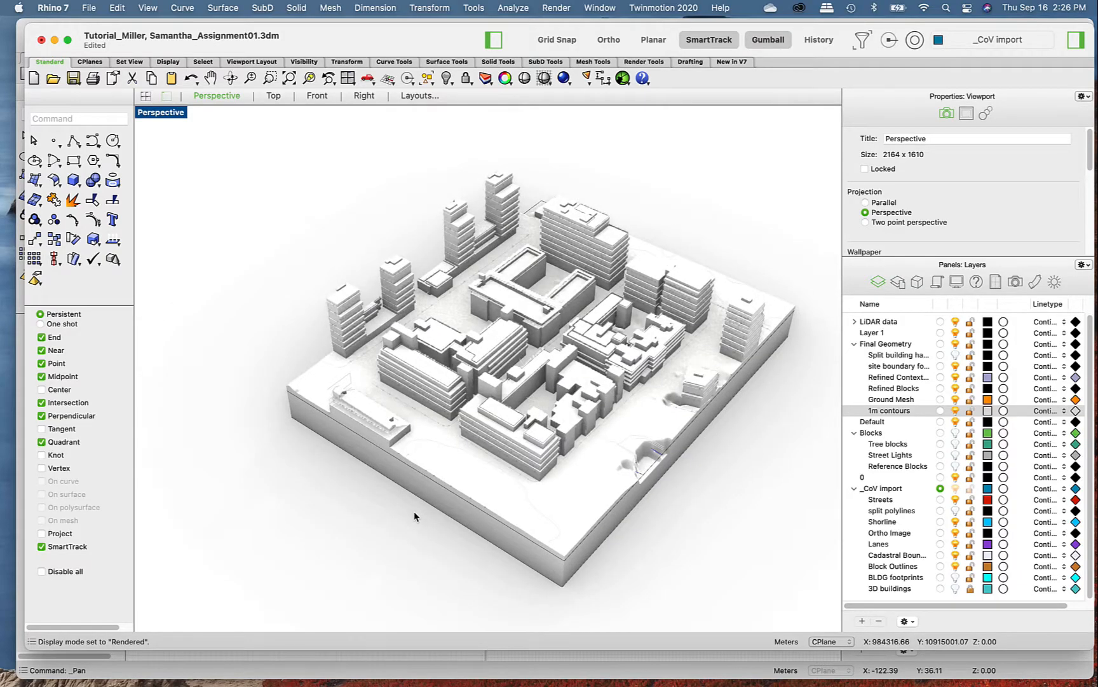
- Set the Perspective viewport's display mode to Wireframe and orbit around the city model
{"action": "right_click", "coordinate": [312, 498]}
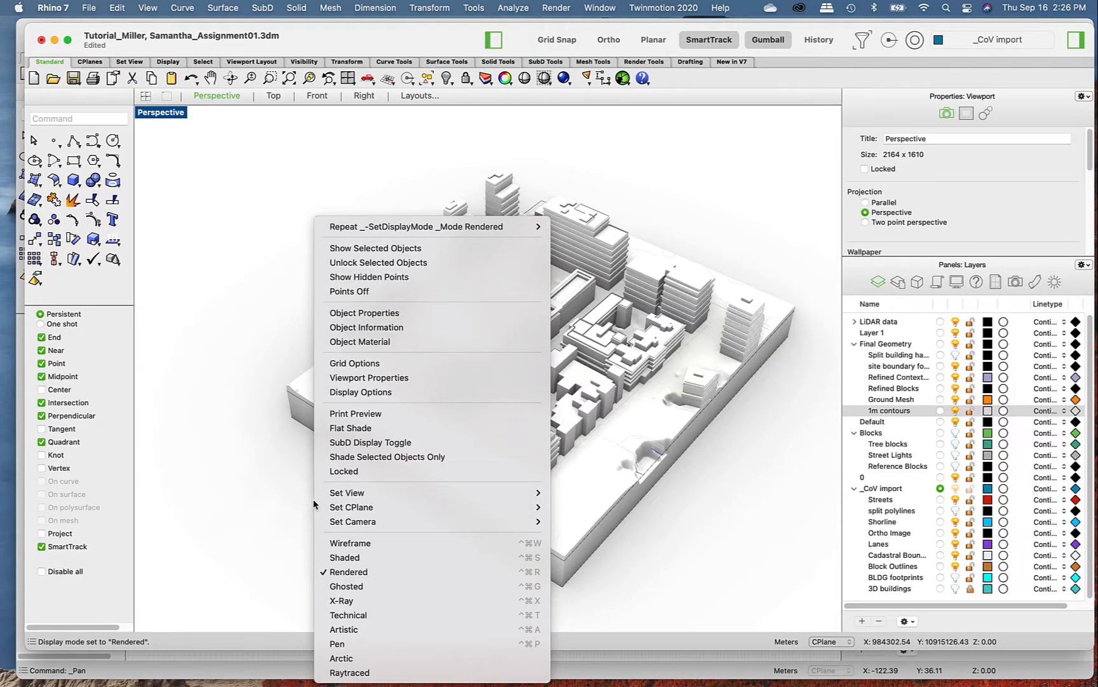
{"action": "left_click", "coordinate": [362, 544]}
{"action": "right_click_drag", "start_coordinate": [677, 513], "coordinate": [650, 502]}
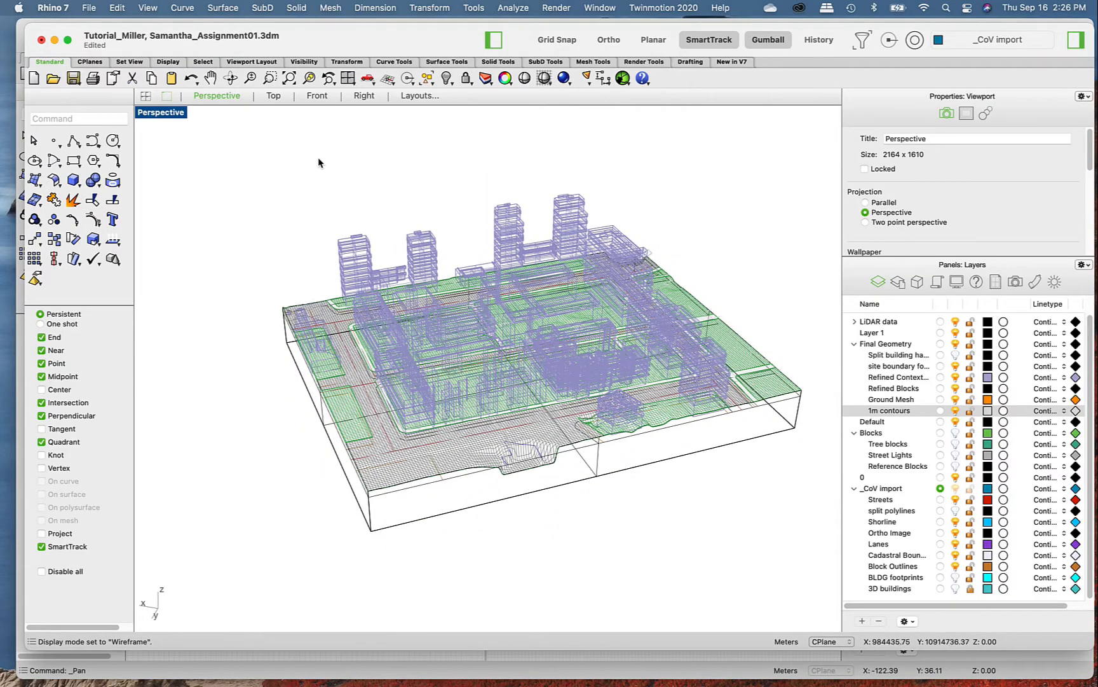
- Set the Perspective viewport's display mode to Shaded and restore the four-viewport layout
{"action": "right_click", "coordinate": [264, 138]}
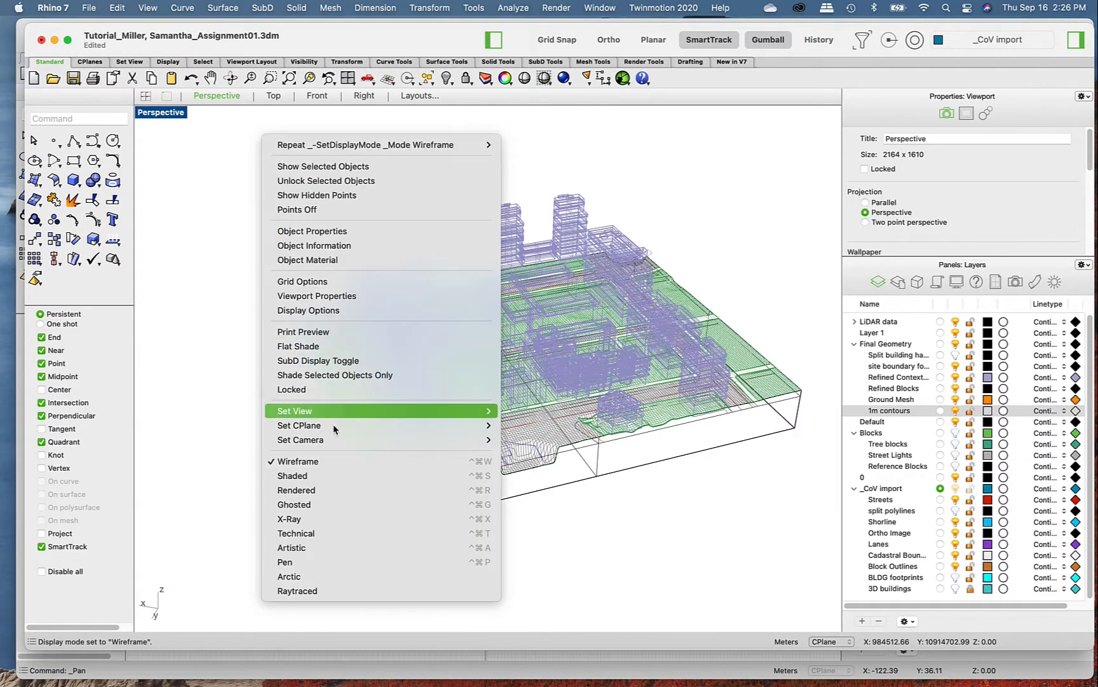
{"action": "left_click", "coordinate": [318, 476]}
{"action": "key", "text": "ctrl+m"}
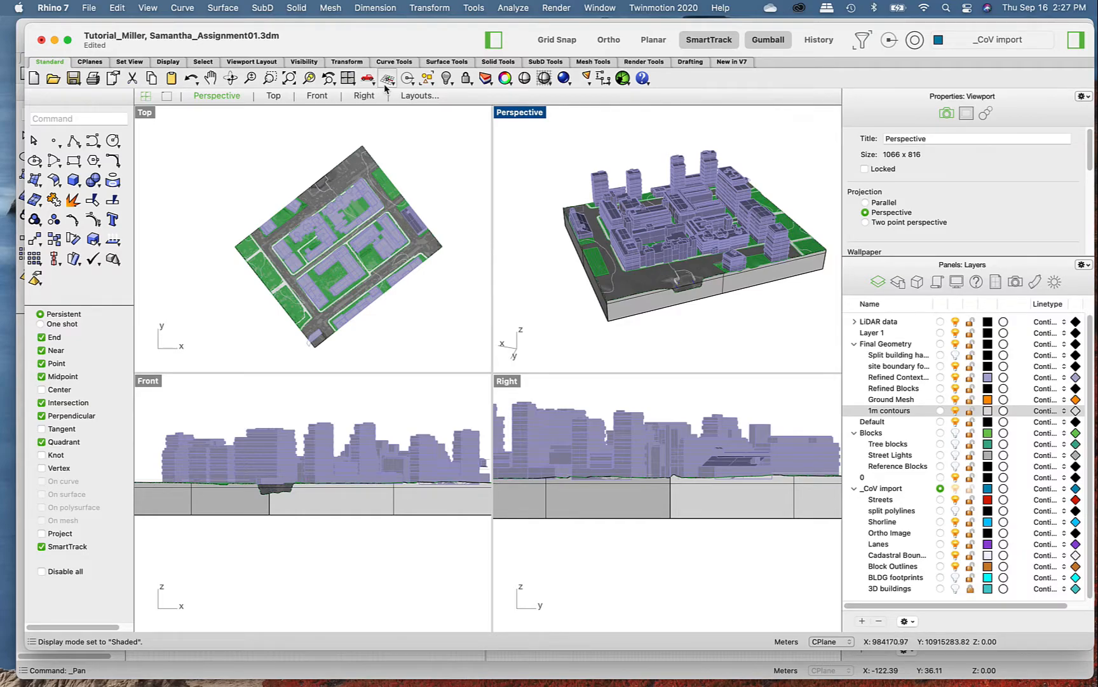
- Show the CPlanes tools, move the city model's window aside and switch to the Untitled document
{"action": "left_click", "coordinate": [90, 63]}
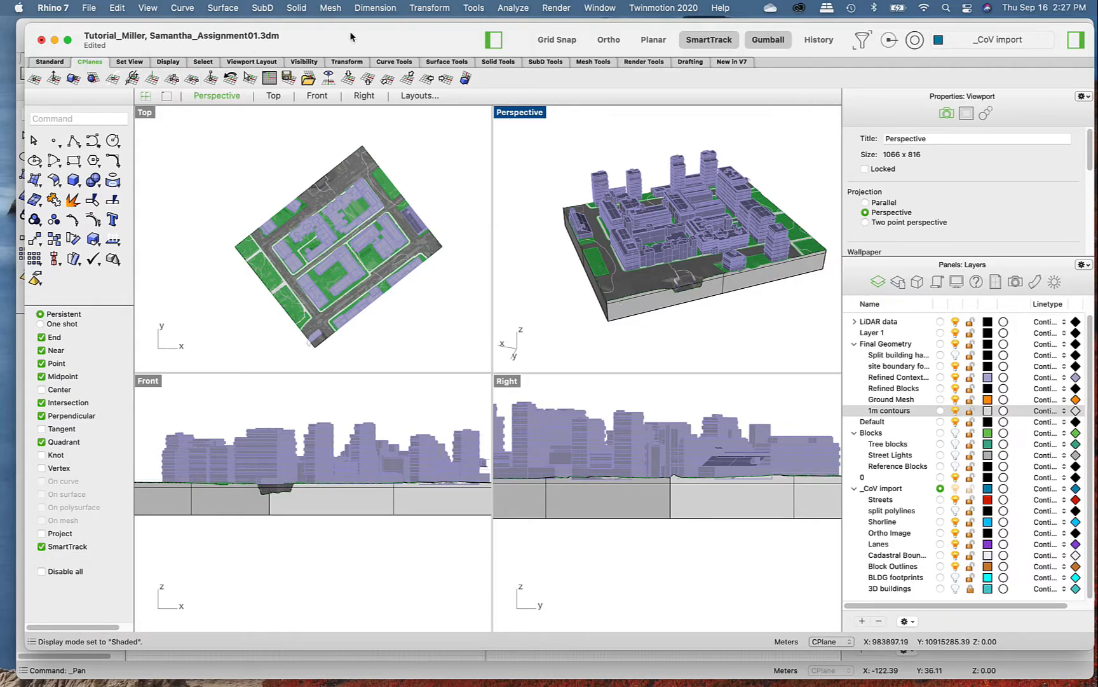
{"action": "left_click_drag", "start_coordinate": [397, 32], "coordinate": [403, 44]}
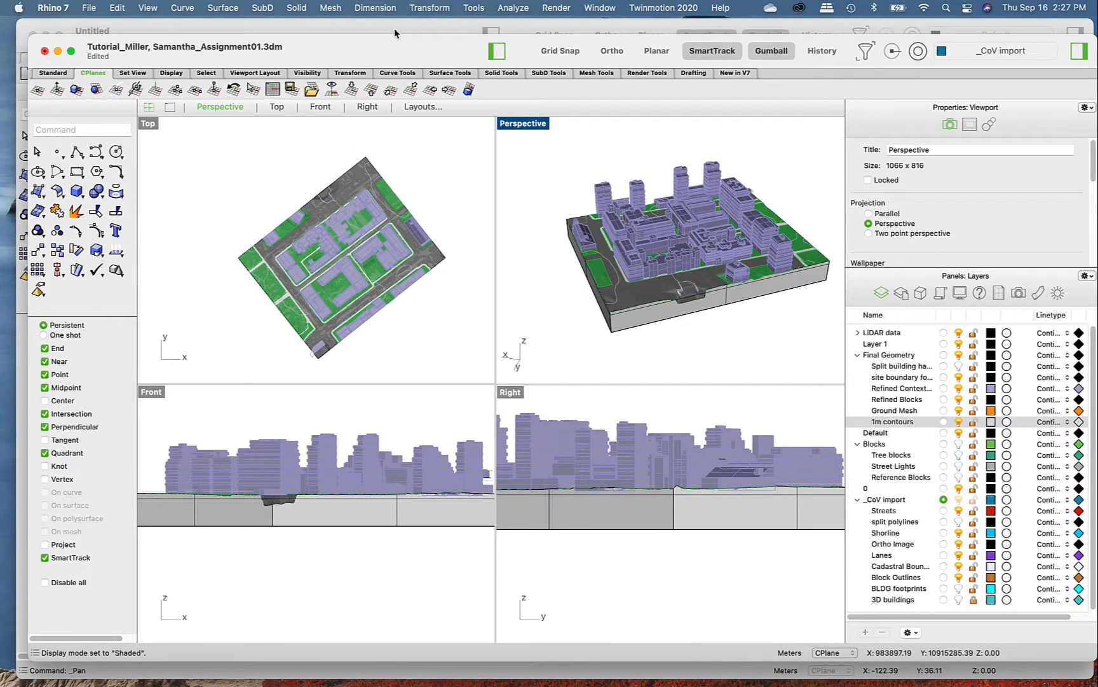
{"action": "left_click", "coordinate": [394, 28]}
- Draw a box in the maximized Perspective viewport from near the origin to about X 128, Y 146, about 86 m high
{"action": "left_click", "coordinate": [65, 176]}
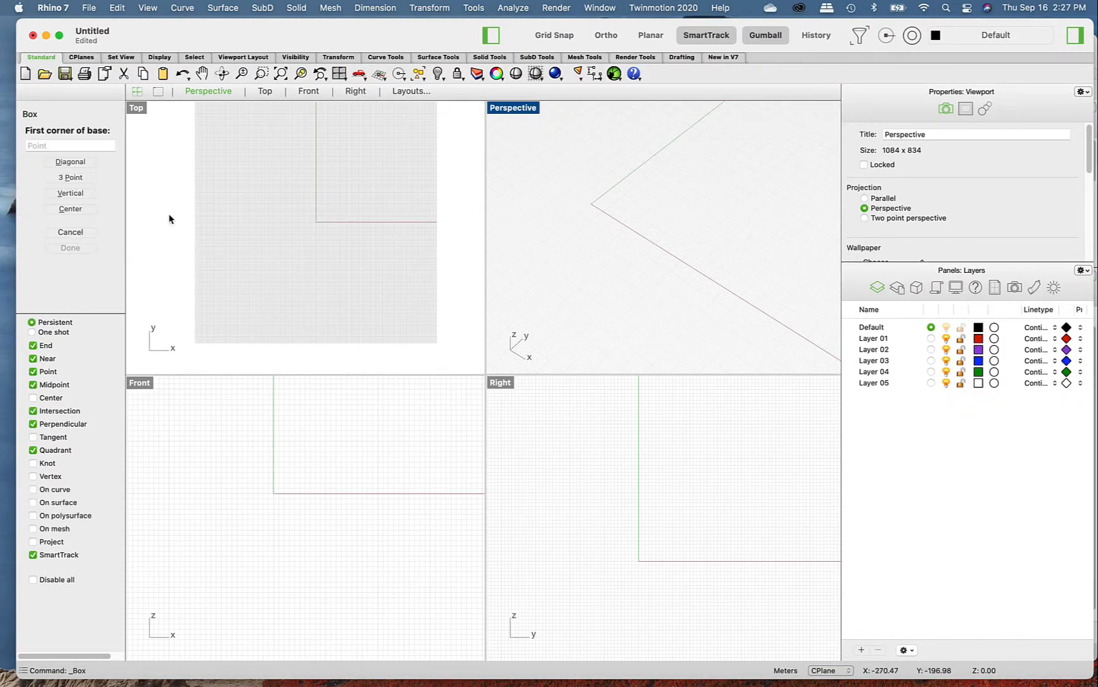
{"action": "left_click", "coordinate": [210, 91]}
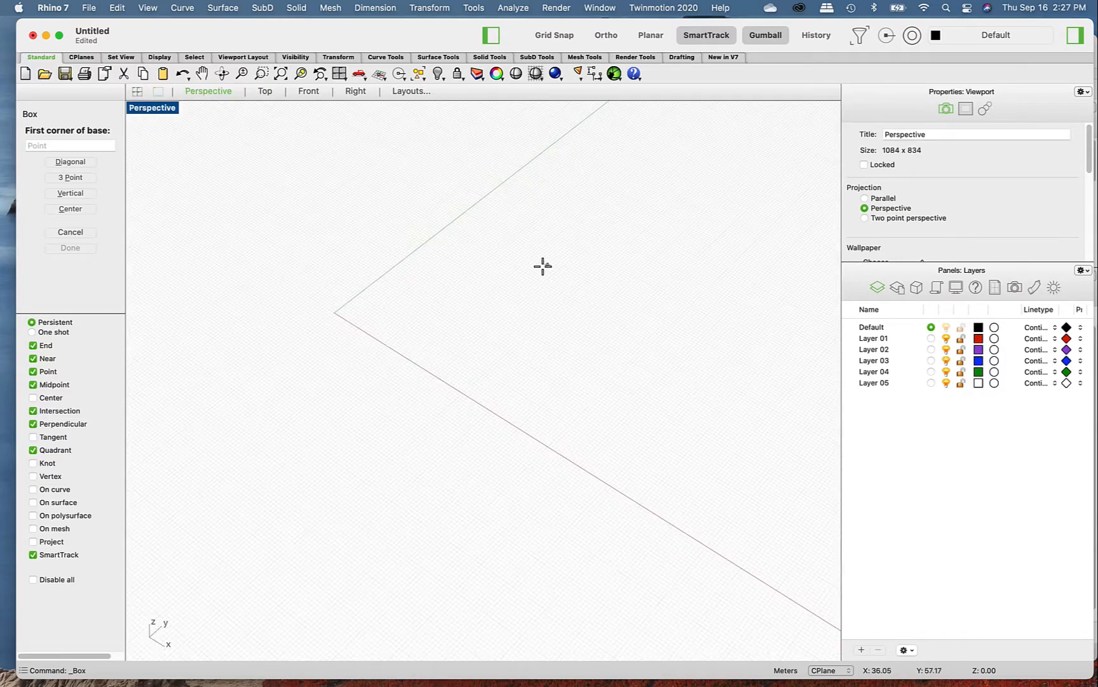
{"action": "left_click", "coordinate": [400, 303]}
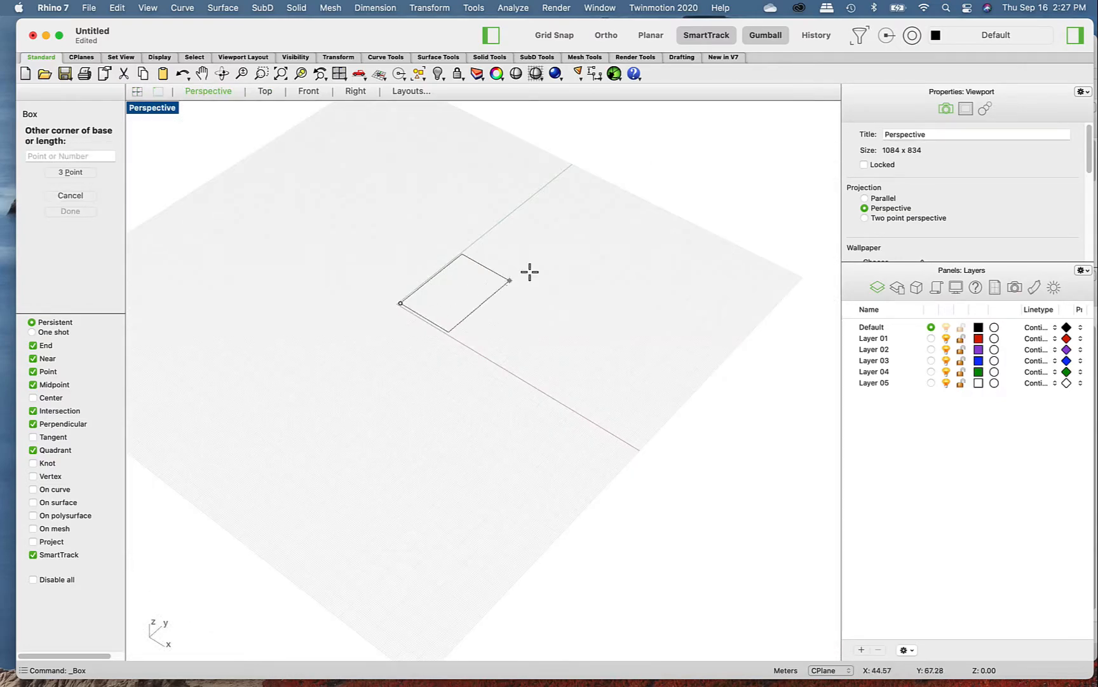
{"action": "left_click", "coordinate": [672, 272]}
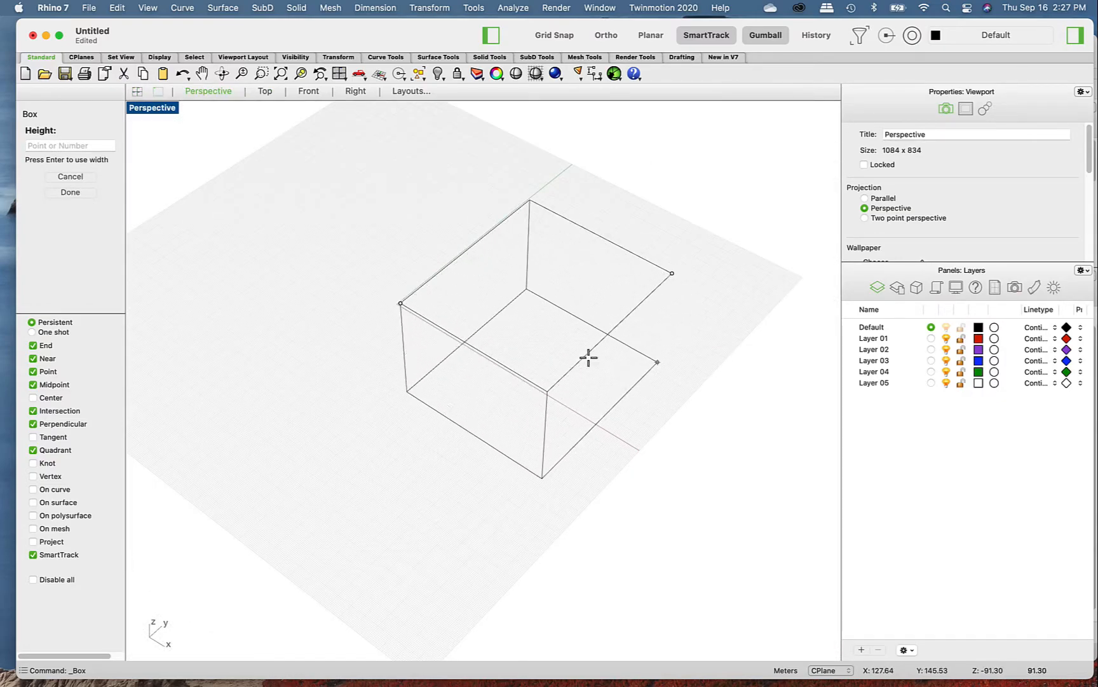
{"action": "left_click", "coordinate": [618, 167]}
- Set the Perspective viewport's display mode to Shaded and orbit and zoom around the box
{"action": "right_click_drag", "start_coordinate": [626, 378], "coordinate": [658, 353]}
{"action": "right_click", "coordinate": [680, 327]}
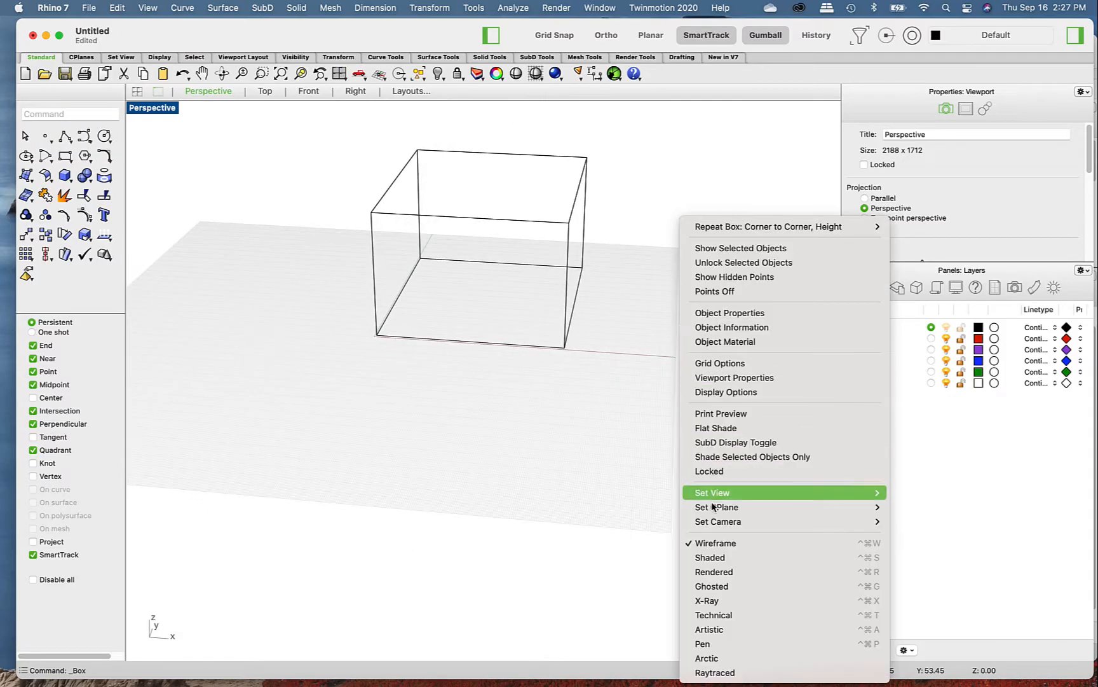
{"action": "left_click", "coordinate": [725, 557]}
{"action": "mouse_move", "coordinate": [579, 473]}
{"action": "right_mouse_down"}
{"action": "mouse_move", "coordinate": [541, 535]}
{"action": "mouse_move", "coordinate": [491, 463]}
{"action": "mouse_move", "coordinate": [606, 486]}
{"action": "mouse_move", "coordinate": [535, 452]}
{"action": "mouse_move", "coordinate": [461, 443]}
{"action": "mouse_move", "coordinate": [520, 453]}
{"action": "right_mouse_up"}
{"action": "scroll", "coordinate": [424, 244], "scroll_direction": "up", "scroll_amount": 10}
{"action": "scroll", "coordinate": [429, 245], "scroll_direction": "down", "scroll_amount": 7}
{"action": "mouse_move", "coordinate": [429, 244]}
{"action": "right_mouse_down"}
{"action": "mouse_move", "coordinate": [466, 283]}
{"action": "mouse_move", "coordinate": [461, 246]}
{"action": "mouse_move", "coordinate": [427, 254]}
{"action": "right_mouse_up"}
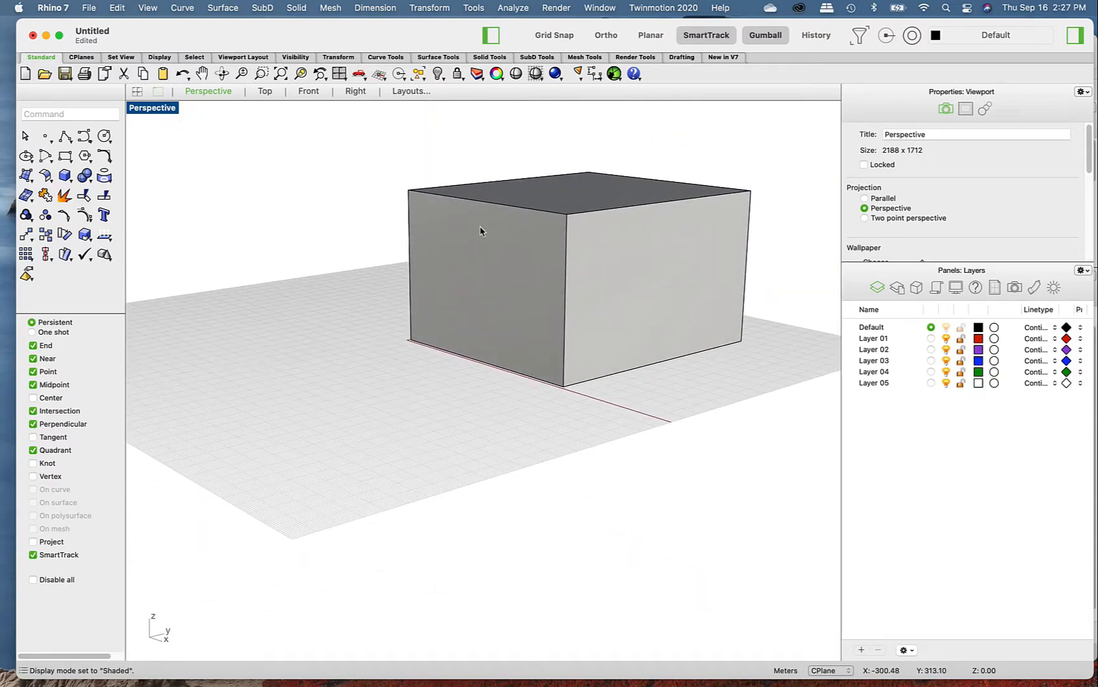
- Draw a closed four-point polyline freehand in the empty space above the box in the Perspective viewport
{"action": "right_click_drag", "start_coordinate": [531, 182], "coordinate": [579, 201]}
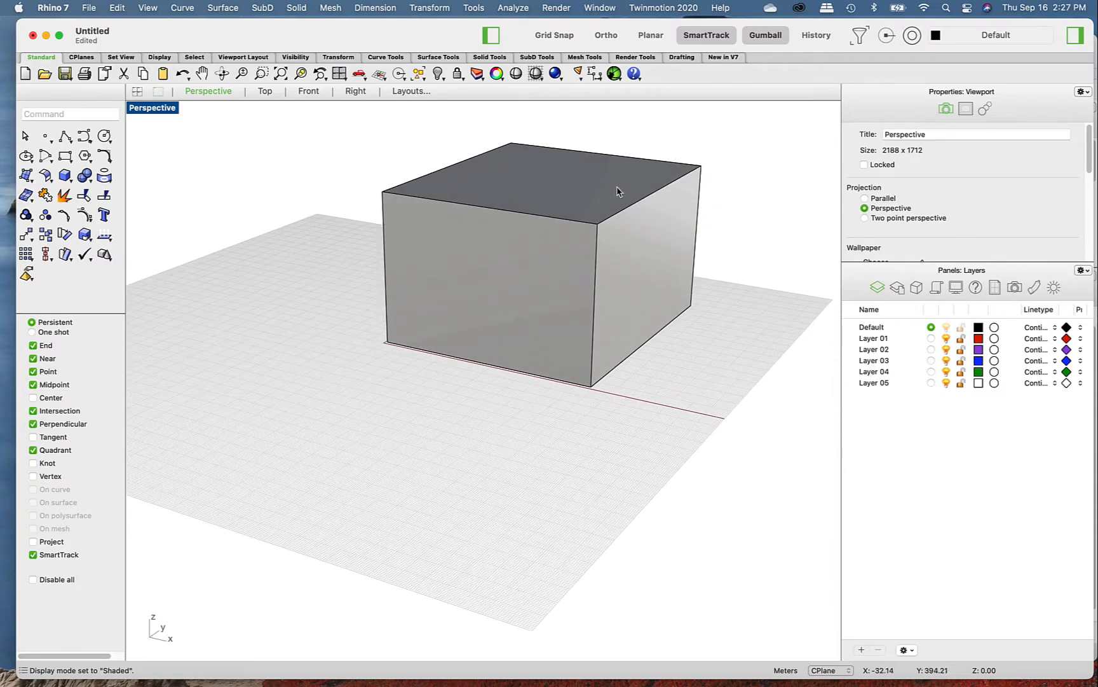
{"action": "scroll", "coordinate": [555, 186], "scroll_direction": "up", "scroll_amount": 10}
{"action": "scroll", "coordinate": [589, 216], "scroll_direction": "down", "scroll_amount": 8}
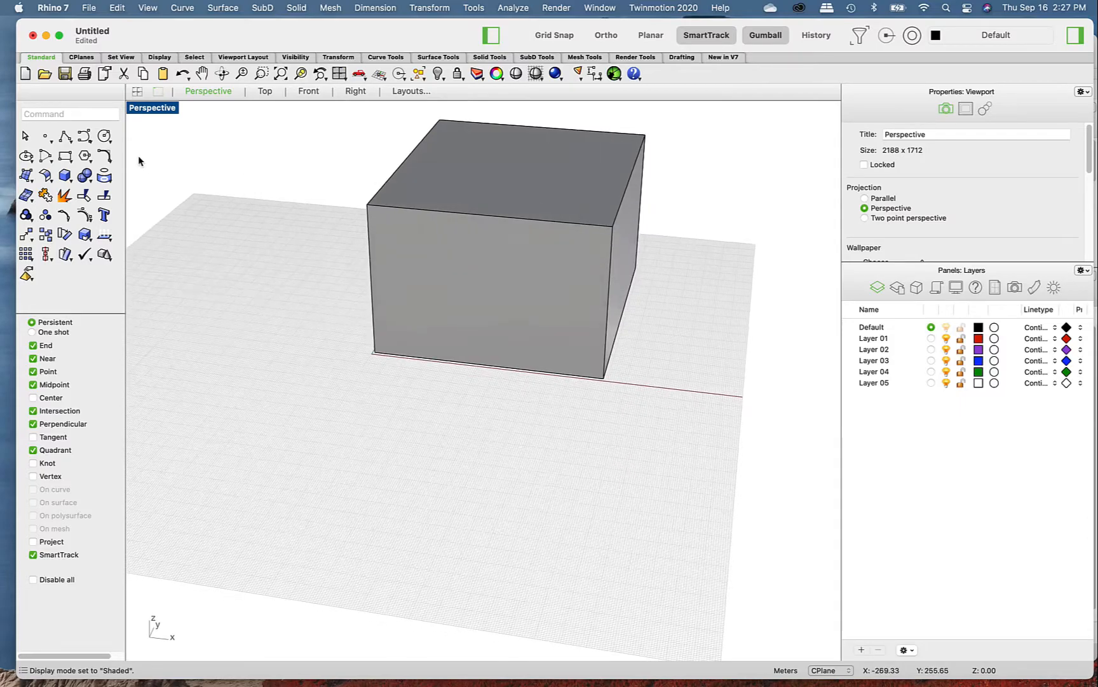
{"action": "left_click", "coordinate": [65, 137]}
{"action": "right_click_drag", "start_coordinate": [404, 380], "coordinate": [392, 184]}
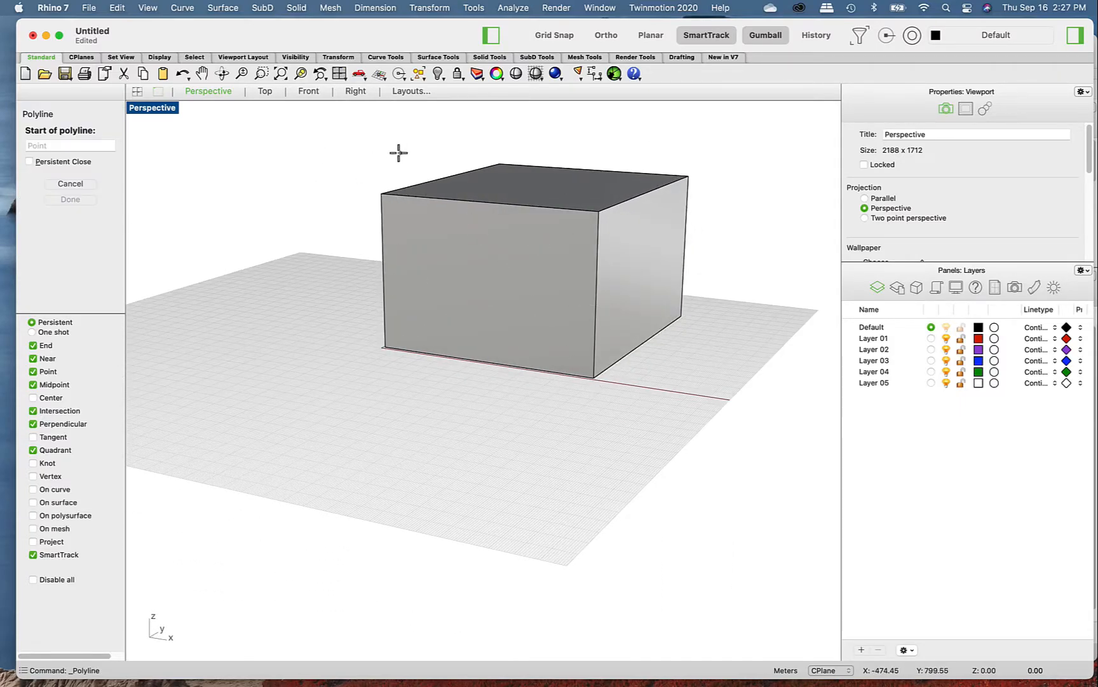
{"action": "left_click", "coordinate": [381, 182]}
{"action": "left_click", "coordinate": [377, 120]}
{"action": "left_click", "coordinate": [490, 108]}
{"action": "left_click", "coordinate": [682, 135]}
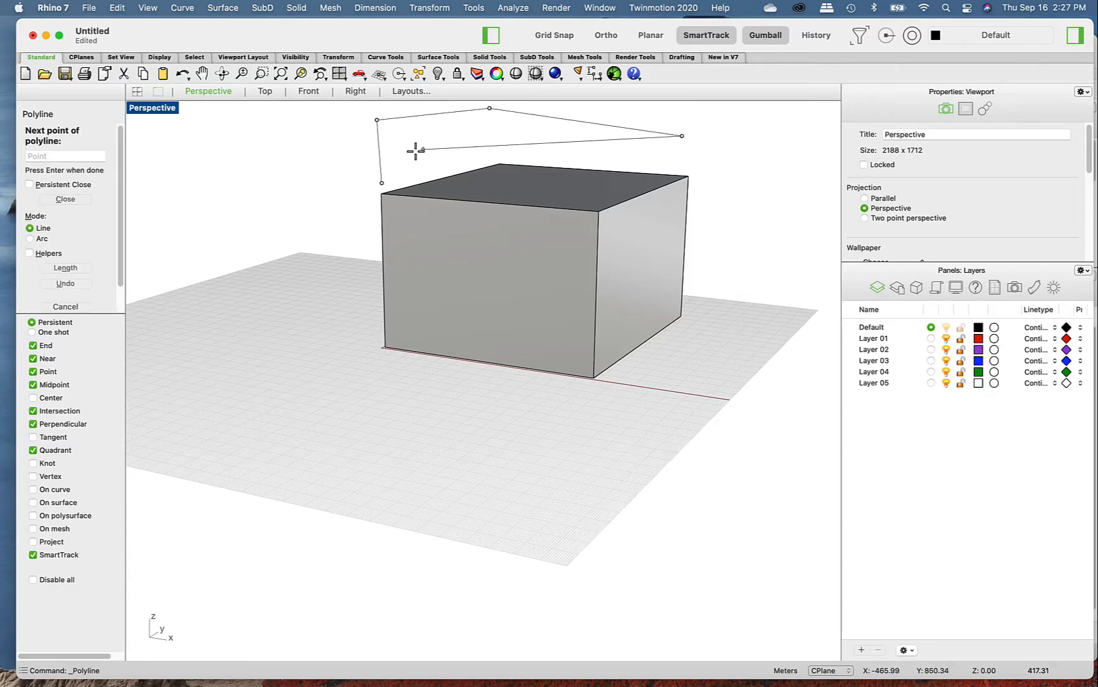
{"action": "left_click", "coordinate": [382, 183]}
- Check where the polyline lies relative to the box, select it and delete it
{"action": "scroll", "coordinate": [631, 274], "scroll_direction": "down", "scroll_amount": 10}
{"action": "right_click_drag", "start_coordinate": [632, 274], "coordinate": [637, 335]}
{"action": "scroll", "coordinate": [683, 329], "scroll_direction": "down", "scroll_amount": 10}
{"action": "left_click_drag", "start_coordinate": [656, 286], "coordinate": [479, 209]}
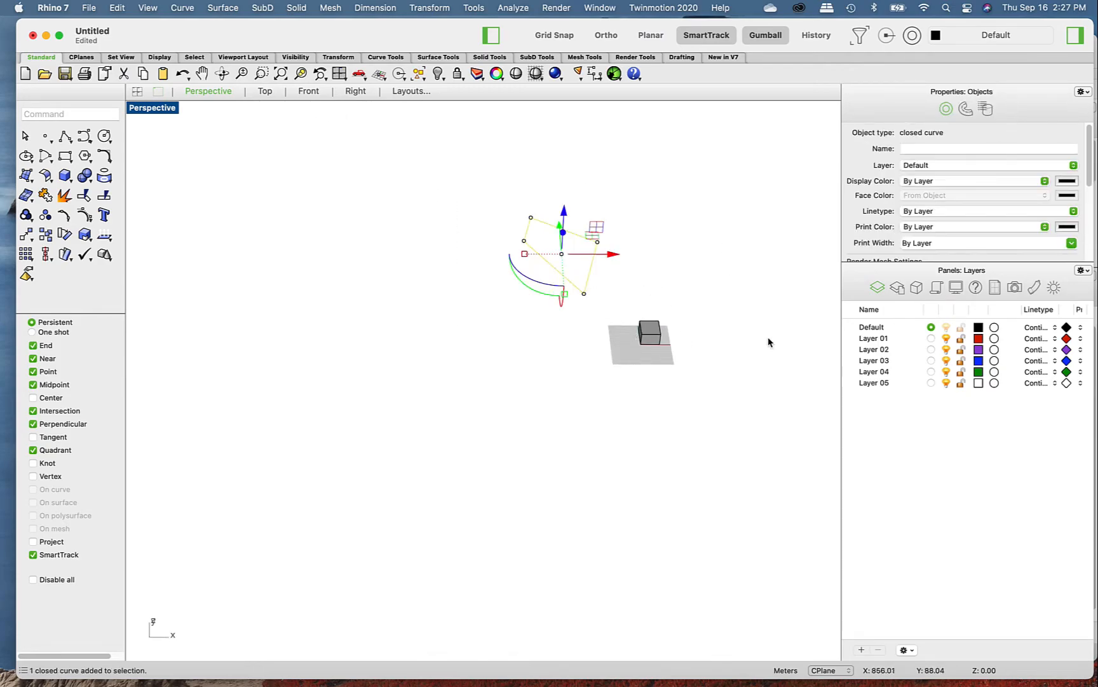
{"action": "key", "text": "Delete"}
- Set the CPlane by 3 points on the box's front face: origin at its lower-left corner, X axis to its upper-left corner, orientation to its lower-right corner
{"action": "scroll", "coordinate": [688, 337], "scroll_direction": "up", "scroll_amount": 10}
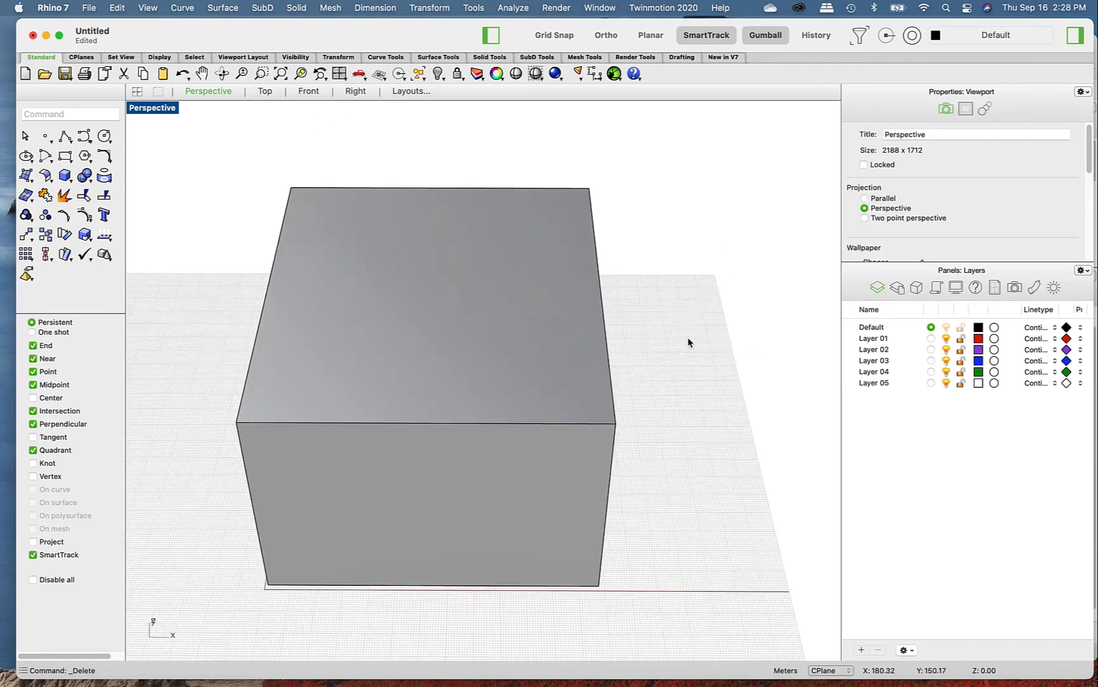
{"action": "right_click_drag", "start_coordinate": [690, 354], "coordinate": [693, 375]}
{"action": "scroll", "coordinate": [690, 351], "scroll_direction": "down", "scroll_amount": 9}
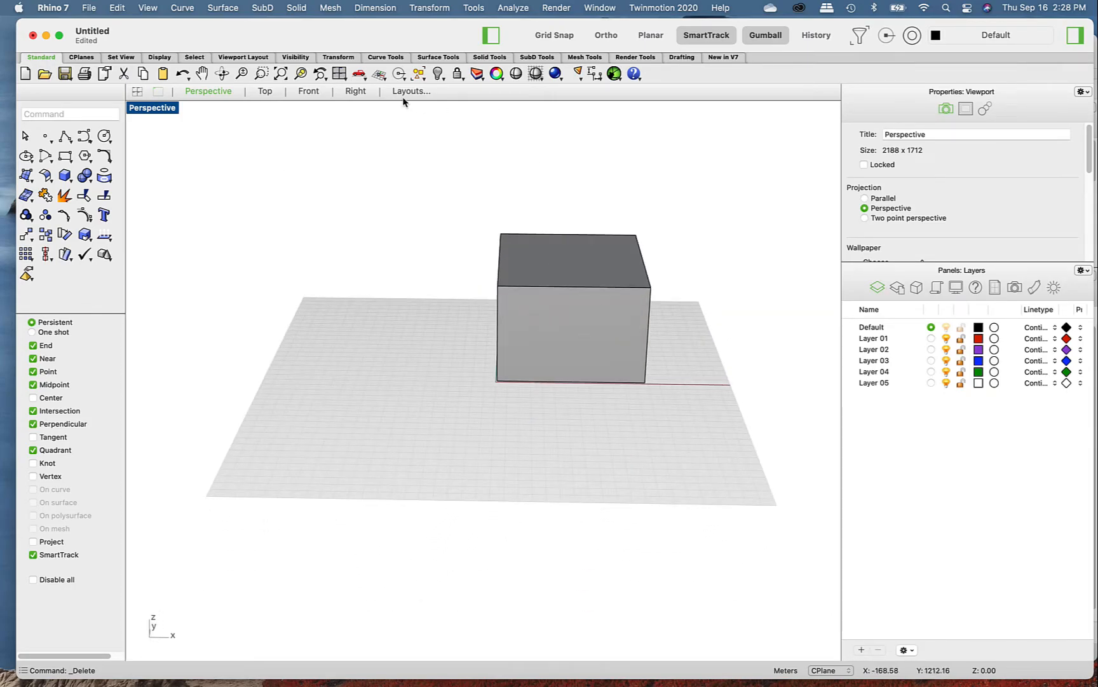
{"action": "left_click", "coordinate": [86, 57]}
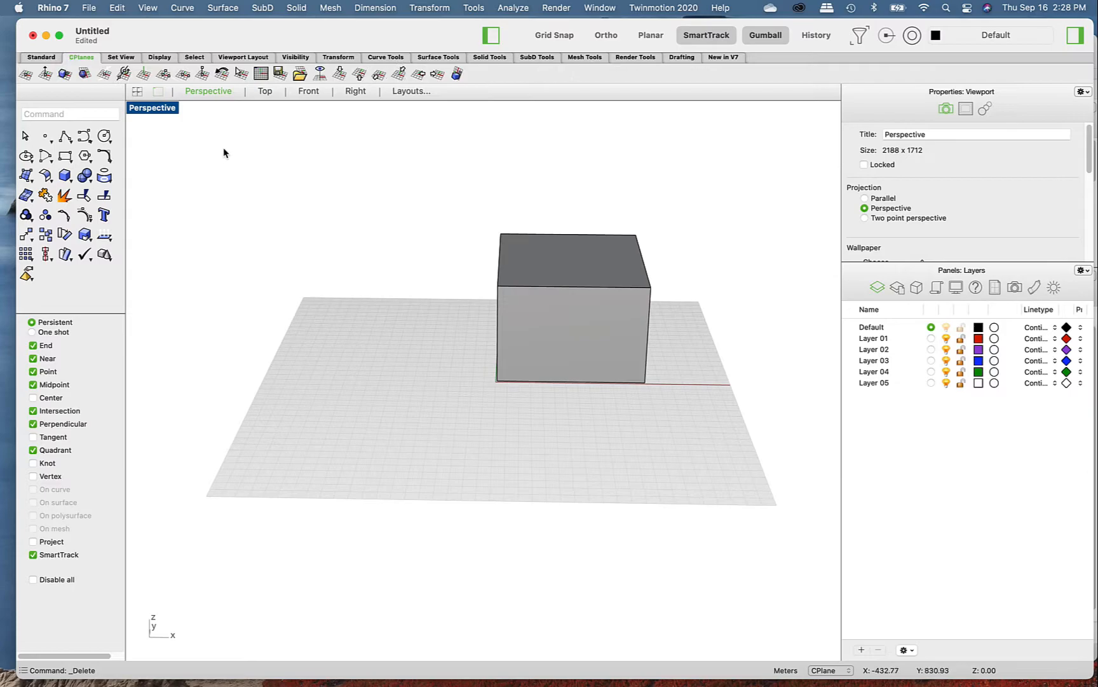
{"action": "left_click", "coordinate": [164, 74]}
{"action": "scroll", "coordinate": [615, 350], "scroll_direction": "up", "scroll_amount": 10}
{"action": "scroll", "coordinate": [613, 349], "scroll_direction": "down", "scroll_amount": 8}
{"action": "right_click_drag", "start_coordinate": [614, 349], "coordinate": [549, 343]}
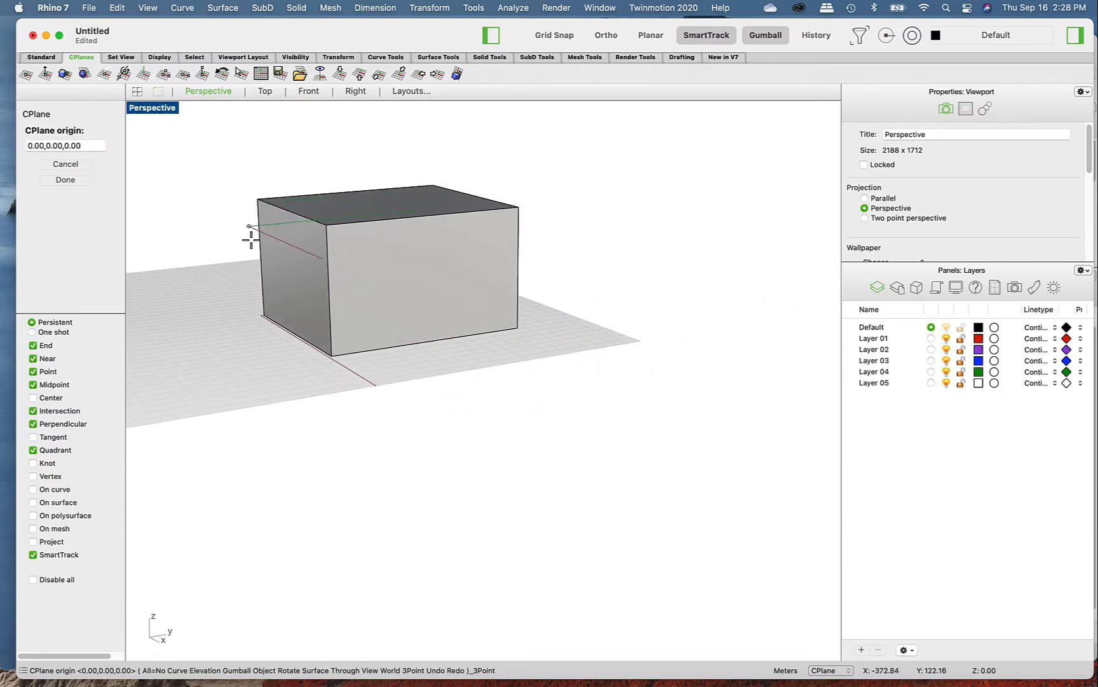
{"action": "scroll", "coordinate": [314, 311], "scroll_direction": "up", "scroll_amount": 5}
{"action": "scroll", "coordinate": [318, 336], "scroll_direction": "down", "scroll_amount": 7}
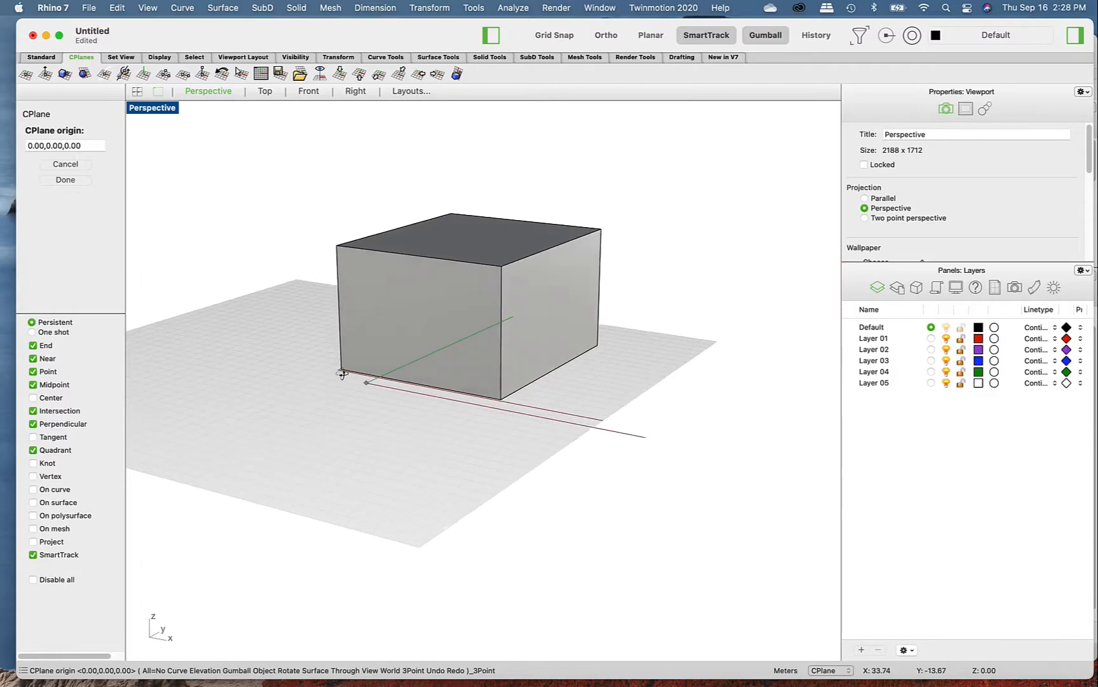
{"action": "scroll", "coordinate": [343, 304], "scroll_direction": "up", "scroll_amount": 5}
{"action": "scroll", "coordinate": [356, 318], "scroll_direction": "down", "scroll_amount": 5}
{"action": "scroll", "coordinate": [399, 391], "scroll_direction": "up", "scroll_amount": 1}
{"action": "left_click", "coordinate": [386, 400]}
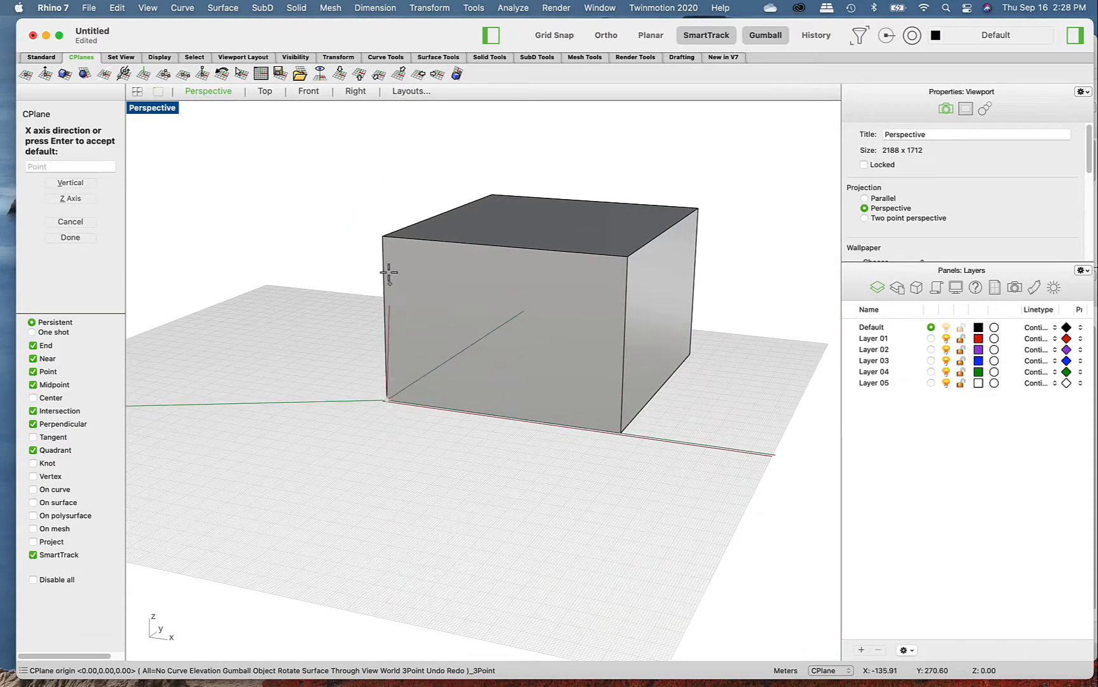
{"action": "left_click", "coordinate": [383, 237]}
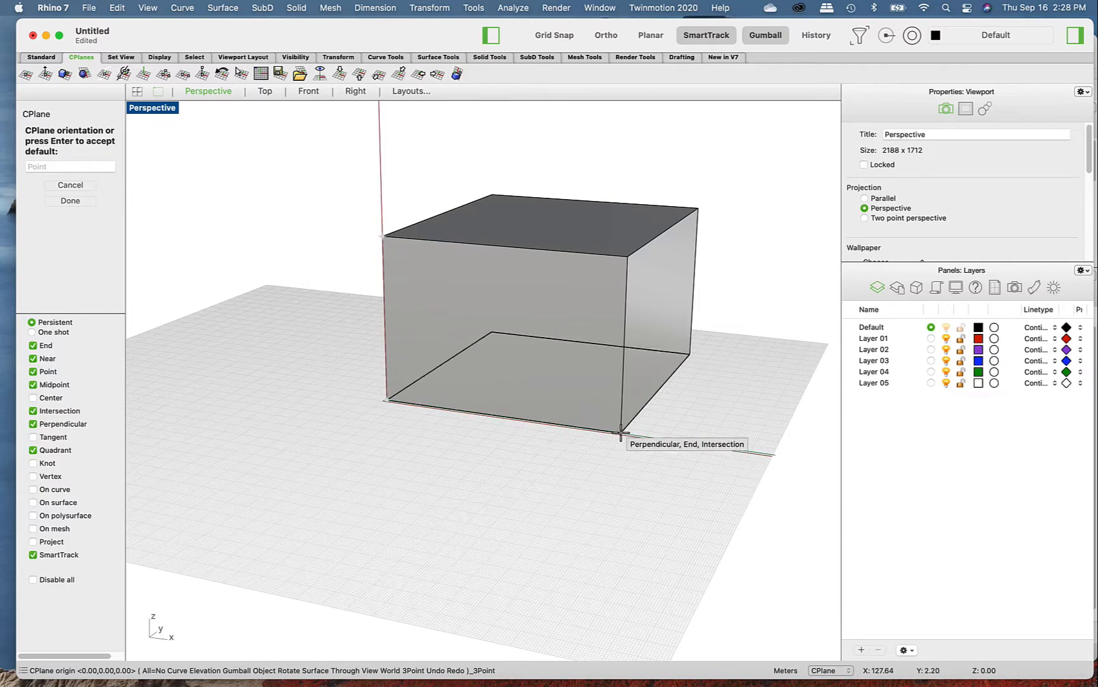
{"action": "left_click", "coordinate": [622, 431]}
- Turn on Planar mode and the Project object snap option with the box's front face in view
{"action": "right_click_drag", "start_coordinate": [567, 465], "coordinate": [583, 296]}
{"action": "scroll", "coordinate": [560, 416], "scroll_direction": "up", "scroll_amount": 10}
{"action": "scroll", "coordinate": [568, 430], "scroll_direction": "down", "scroll_amount": 6}
{"action": "left_click", "coordinate": [649, 35]}
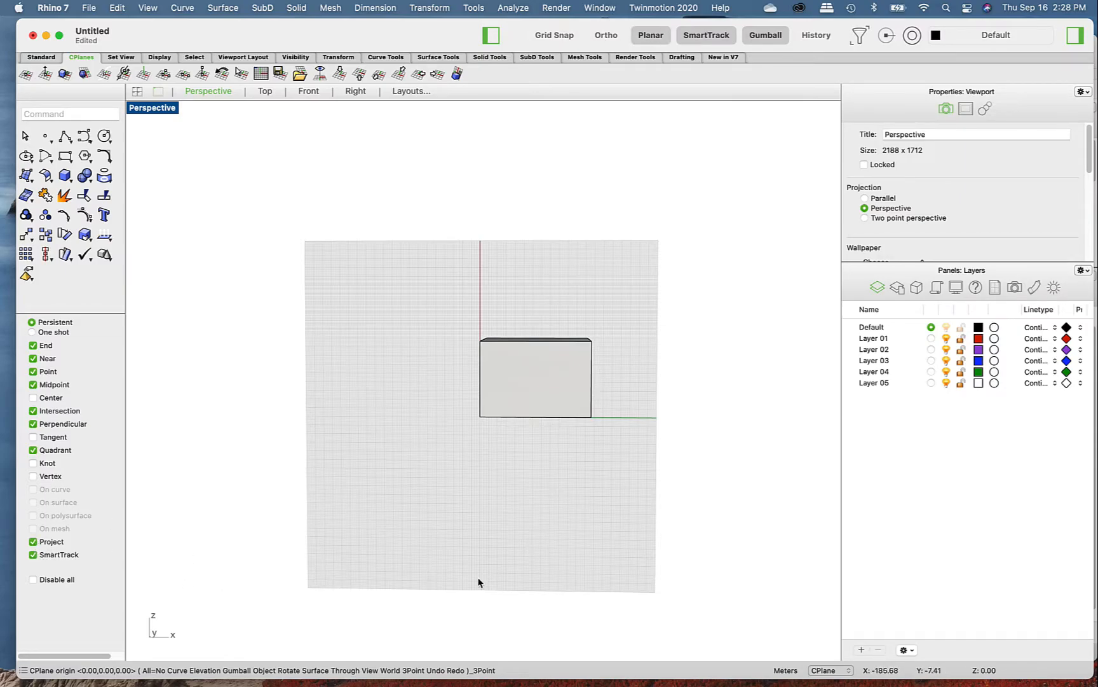
- Draw a corner-to-corner rectangle in the middle of the box's front face on the new construction plane
{"action": "scroll", "coordinate": [535, 523], "scroll_direction": "down", "scroll_amount": 6}
{"action": "mouse_move", "coordinate": [534, 523]}
{"action": "right_mouse_down"}
{"action": "mouse_move", "coordinate": [542, 498]}
{"action": "mouse_move", "coordinate": [455, 500]}
{"action": "mouse_move", "coordinate": [465, 492]}
{"action": "mouse_move", "coordinate": [527, 533]}
{"action": "mouse_move", "coordinate": [537, 524]}
{"action": "right_mouse_up"}
{"action": "scroll", "coordinate": [543, 488], "scroll_direction": "up", "scroll_amount": 5}
{"action": "scroll", "coordinate": [545, 525], "scroll_direction": "up", "scroll_amount": 6}
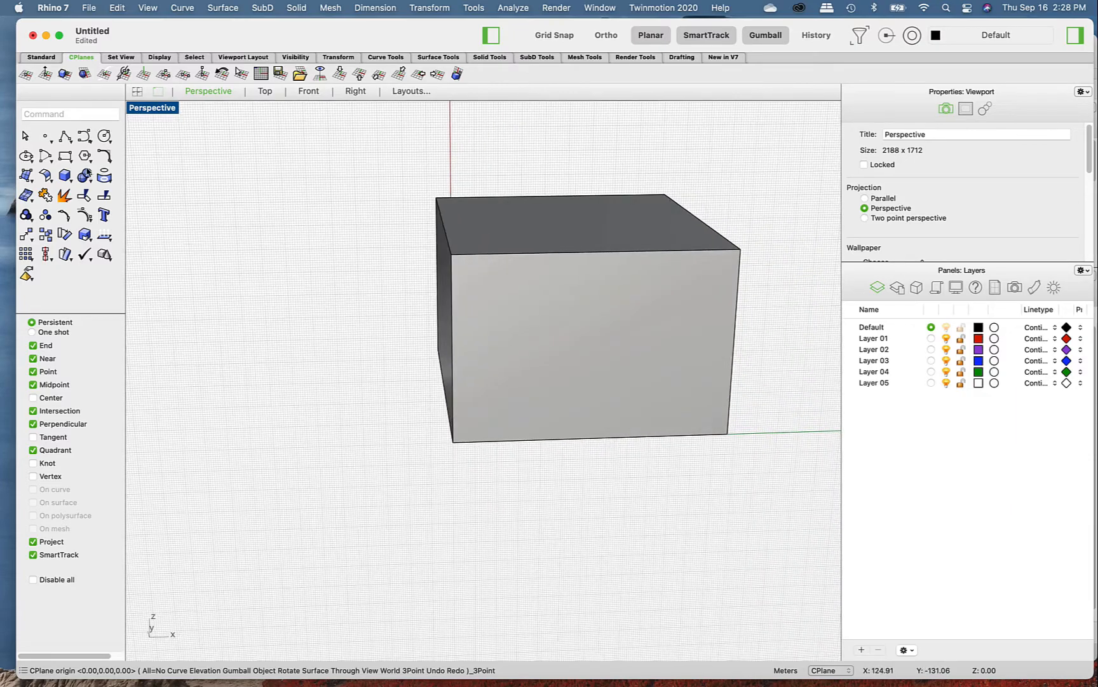
{"action": "left_click", "coordinate": [67, 157]}
{"action": "scroll", "coordinate": [405, 463], "scroll_direction": "down", "scroll_amount": 7}
{"action": "right_click_drag", "start_coordinate": [405, 462], "coordinate": [426, 456]}
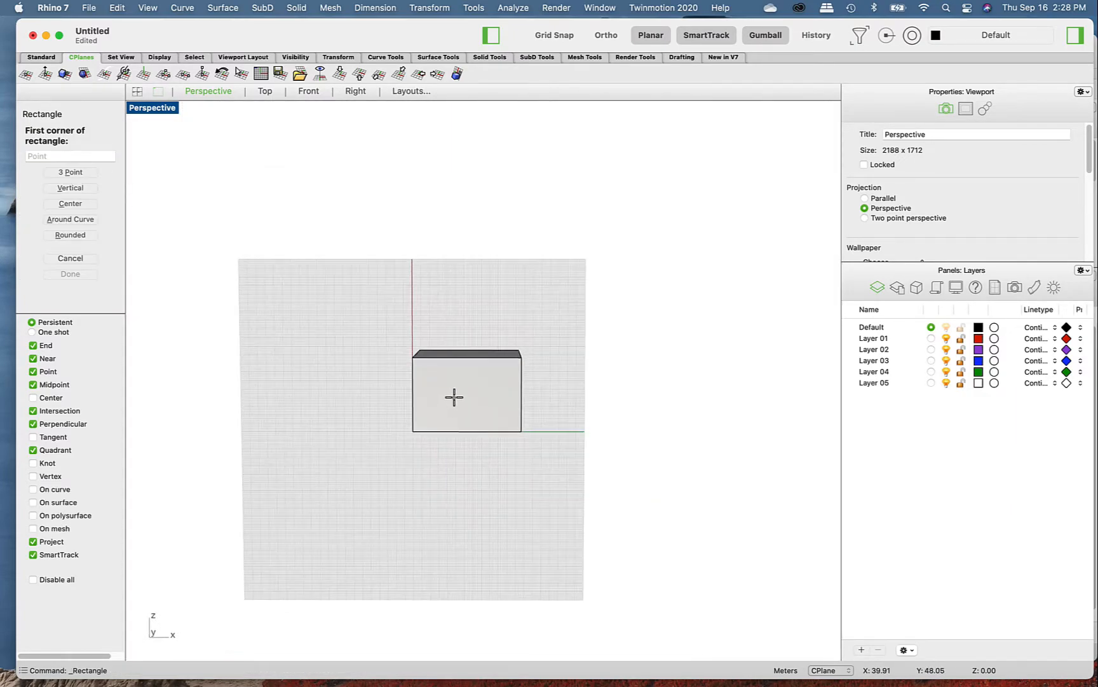
{"action": "scroll", "coordinate": [452, 397], "scroll_direction": "up", "scroll_amount": 9}
{"action": "left_click", "coordinate": [432, 350]}
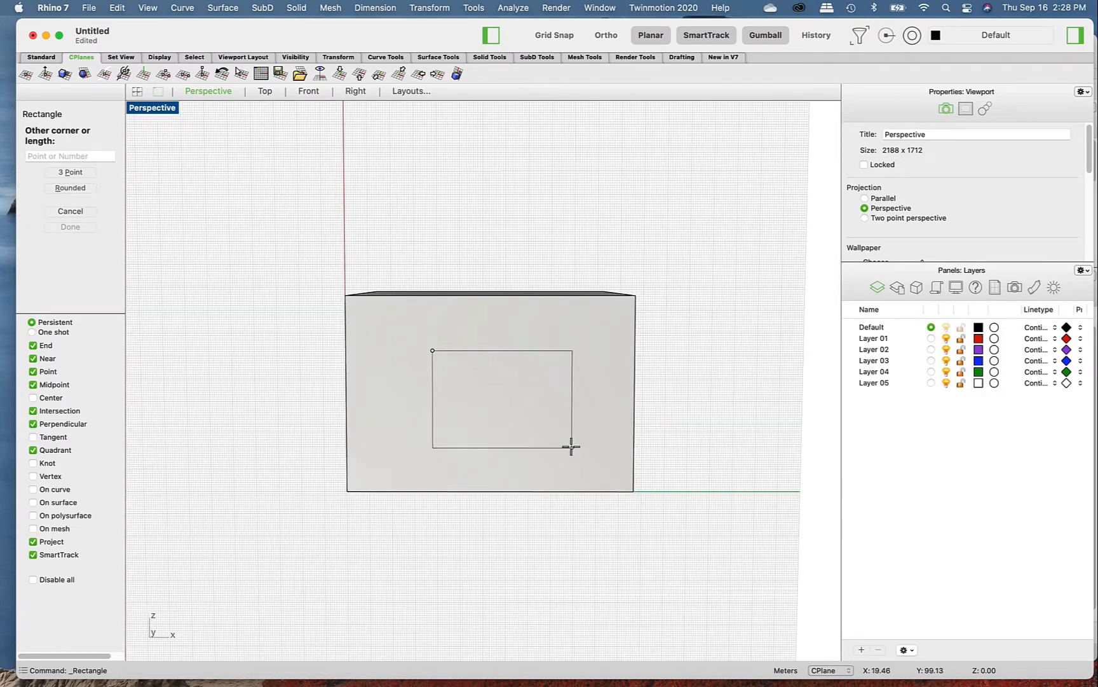
{"action": "left_click", "coordinate": [561, 435]}
- Turn off Planar mode and the Project object snap option
{"action": "scroll", "coordinate": [508, 502], "scroll_direction": "down", "scroll_amount": 6}
{"action": "right_click_drag", "start_coordinate": [509, 502], "coordinate": [535, 497]}
{"action": "scroll", "coordinate": [502, 507], "scroll_direction": "up", "scroll_amount": 6}
{"action": "scroll", "coordinate": [539, 488], "scroll_direction": "up", "scroll_amount": 5}
{"action": "scroll", "coordinate": [539, 487], "scroll_direction": "down", "scroll_amount": 4}
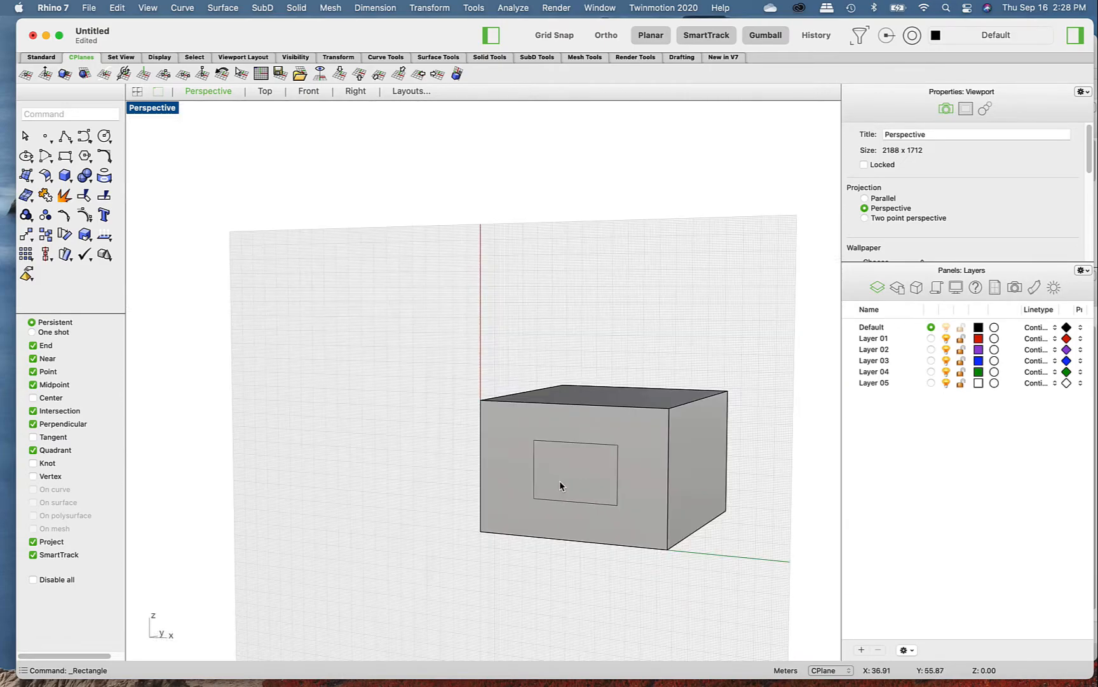
{"action": "left_click", "coordinate": [33, 542]}
- Extrude the rectangle on the front face into the box as a solid using the EXT alias
{"action": "left_click", "coordinate": [580, 455]}
{"action": "left_click", "coordinate": [579, 449]}
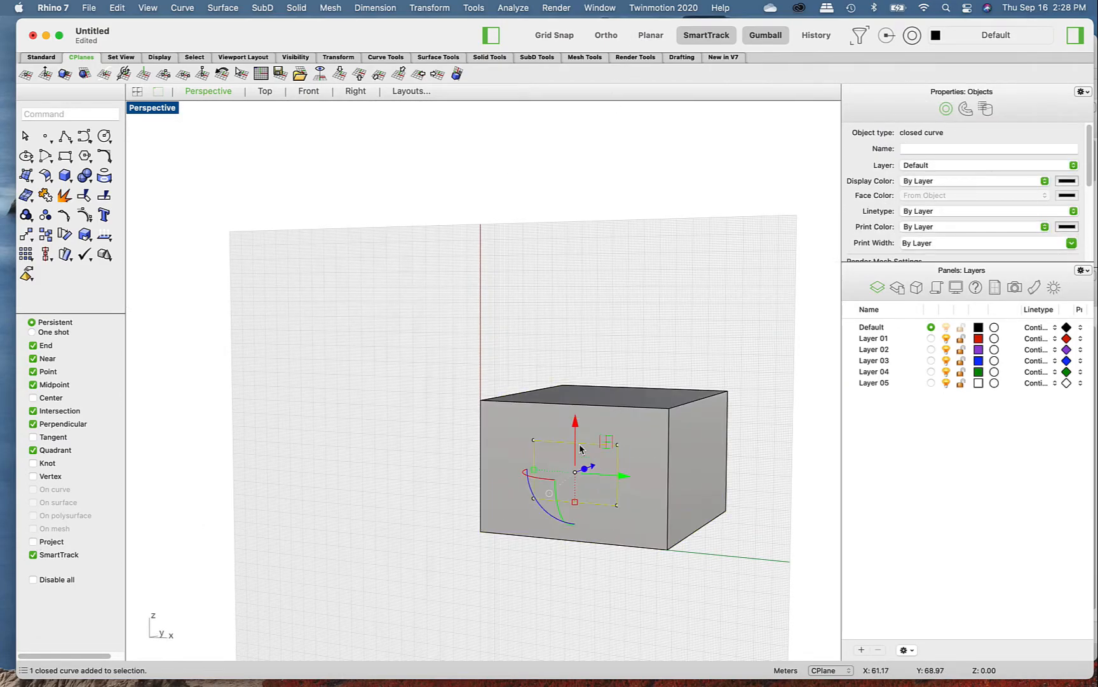
{"action": "type", "text": "e"}
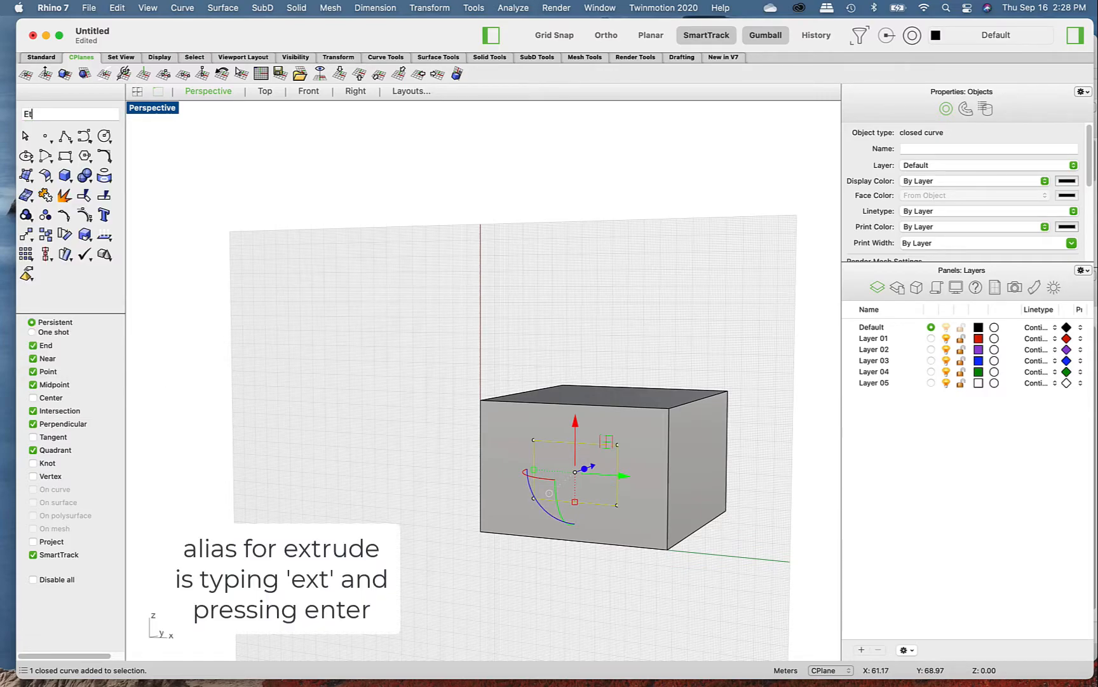
{"action": "type", "text": "XT"}
{"action": "key", "text": "Return"}
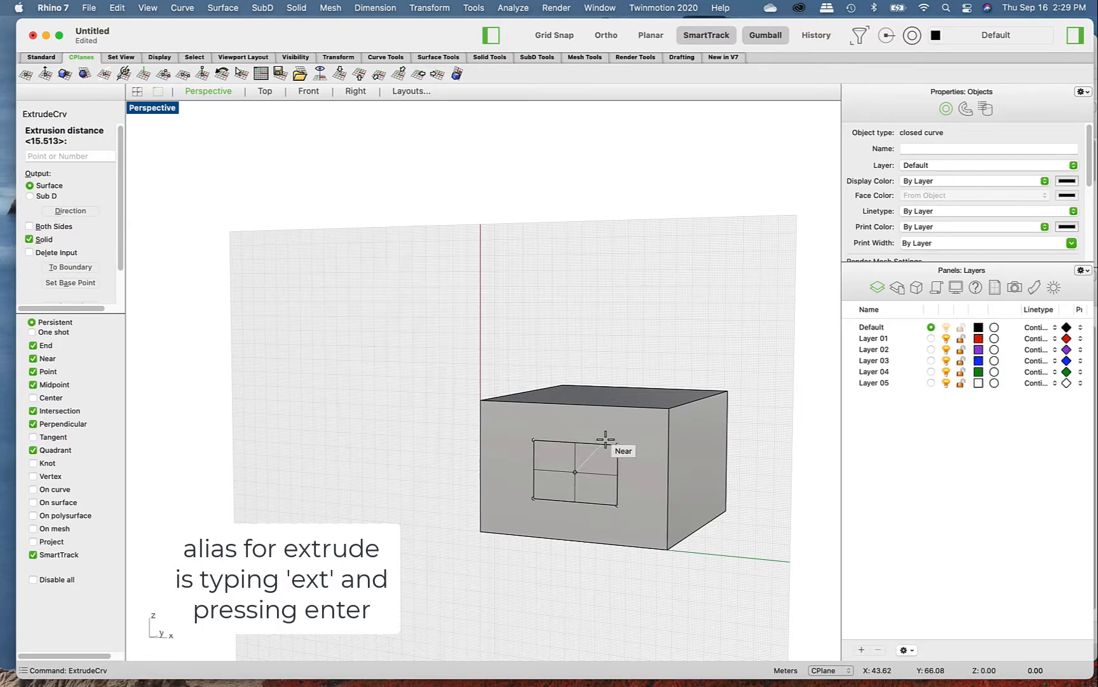
{"action": "key", "text": "Escape"}
- Split the large box using the smaller extruded solid inside it as the cutting object
{"action": "right_click_drag", "start_coordinate": [640, 531], "coordinate": [662, 536]}
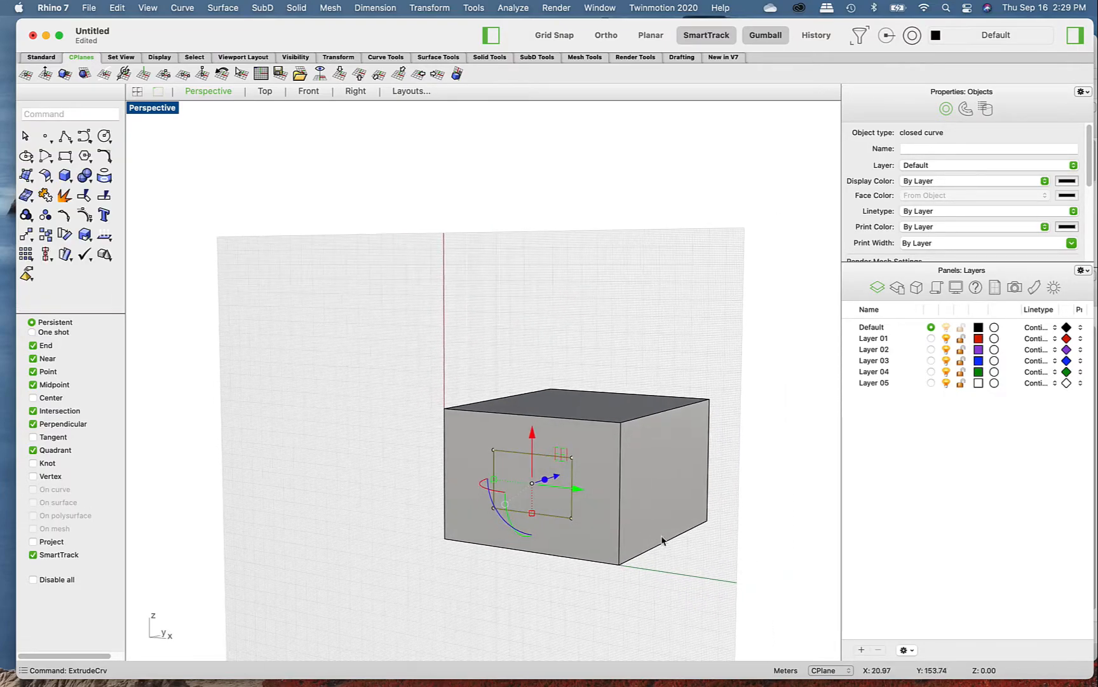
{"action": "left_click", "coordinate": [669, 501]}
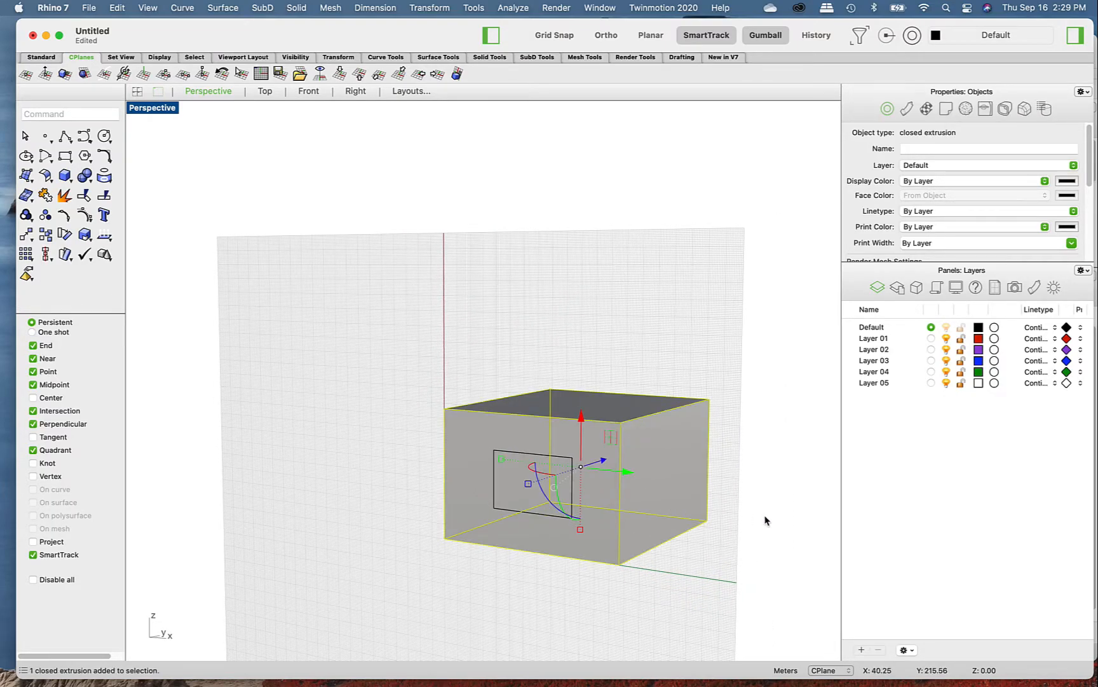
{"action": "key", "text": "Escape"}
{"action": "type", "text": "SPlit"}
{"action": "key", "text": "Return"}
{"action": "scroll", "coordinate": [522, 442], "scroll_direction": "down", "scroll_amount": 2}
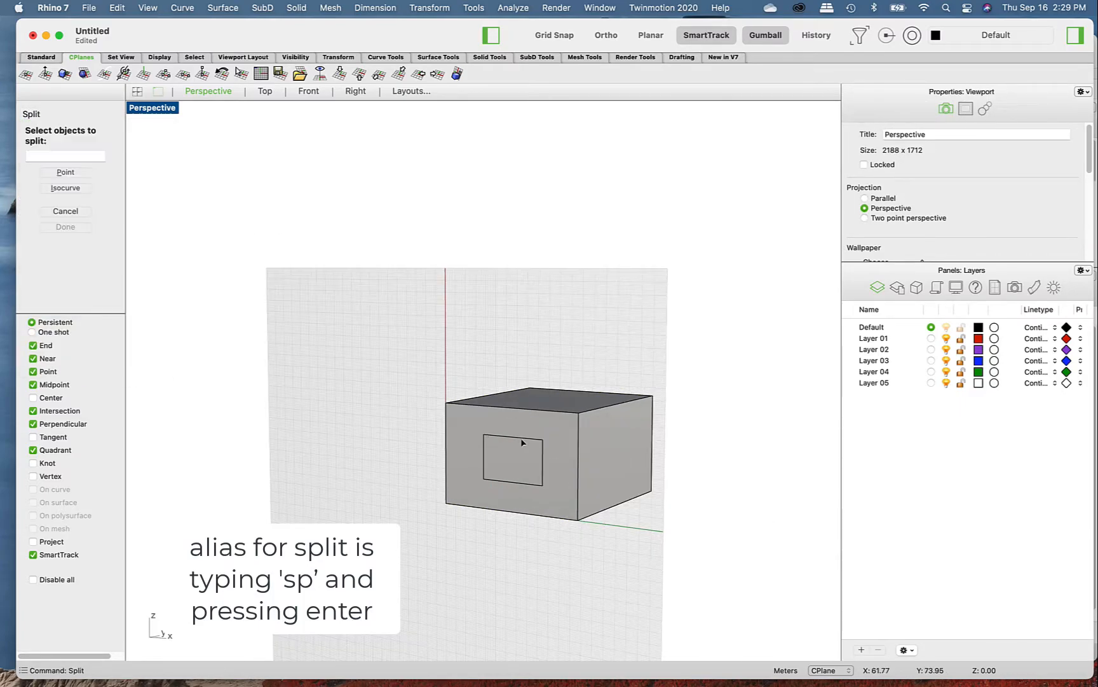
{"action": "left_click", "coordinate": [605, 442]}
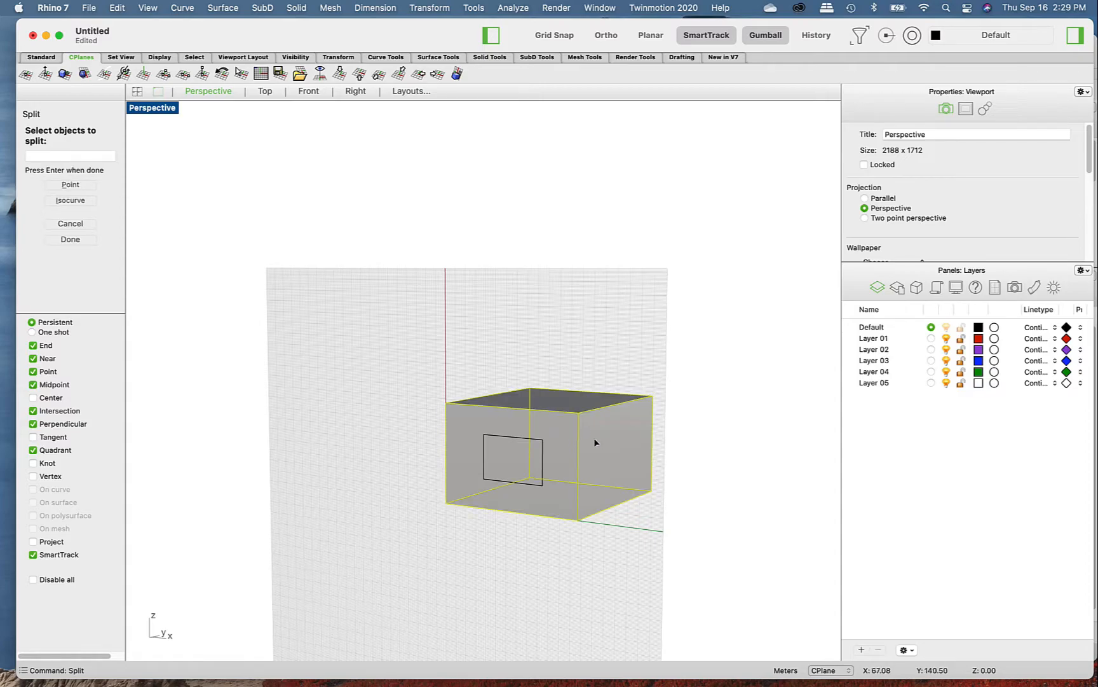
{"action": "key", "text": "Return"}
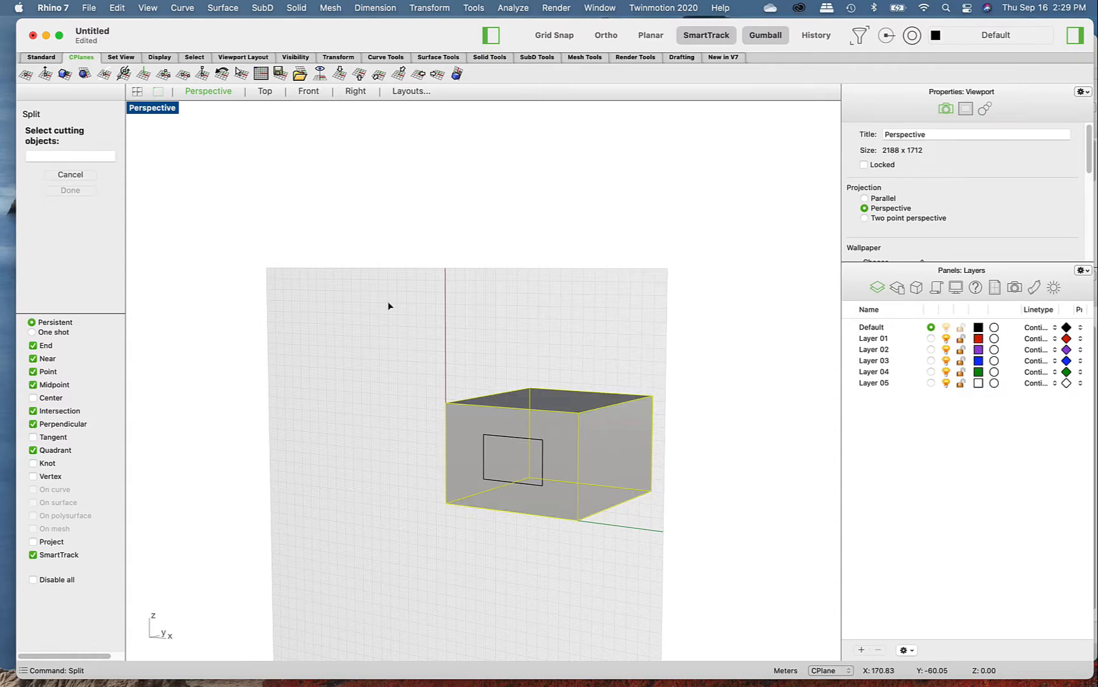
{"action": "scroll", "coordinate": [505, 448], "scroll_direction": "up", "scroll_amount": 5}
{"action": "left_click", "coordinate": [501, 423]}
{"action": "scroll", "coordinate": [501, 423], "scroll_direction": "down", "scroll_amount": 6}
{"action": "mouse_move", "coordinate": [537, 456]}
{"action": "right_mouse_down"}
{"action": "mouse_move", "coordinate": [505, 454]}
{"action": "mouse_move", "coordinate": [534, 452]}
{"action": "right_mouse_up"}
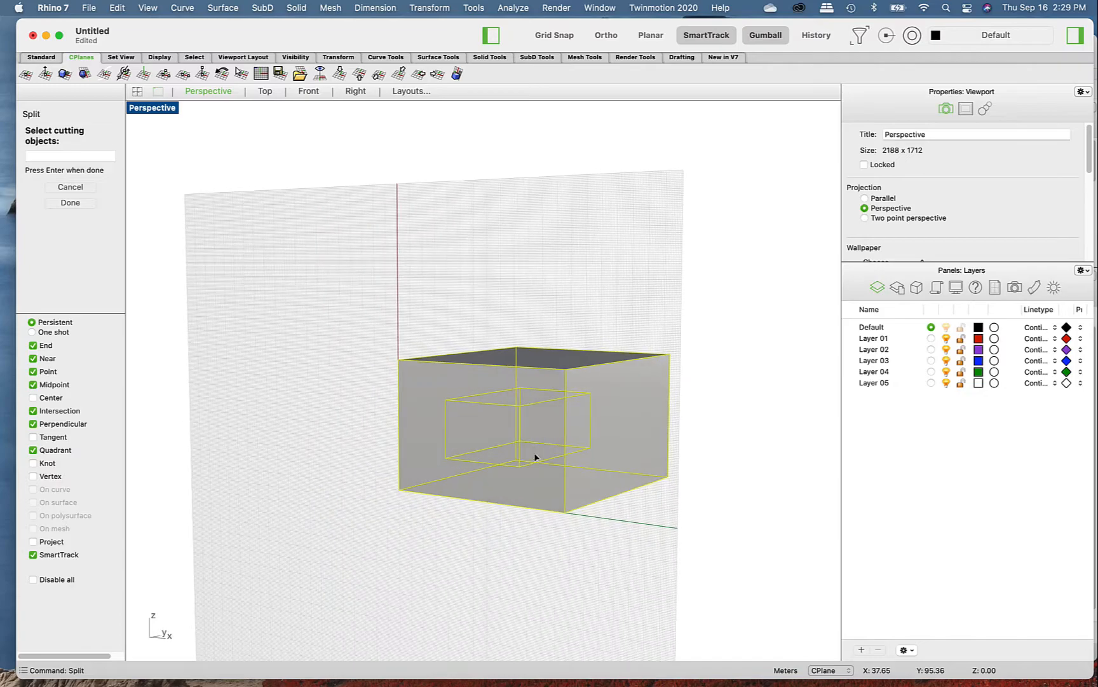
{"action": "key", "text": "Return"}
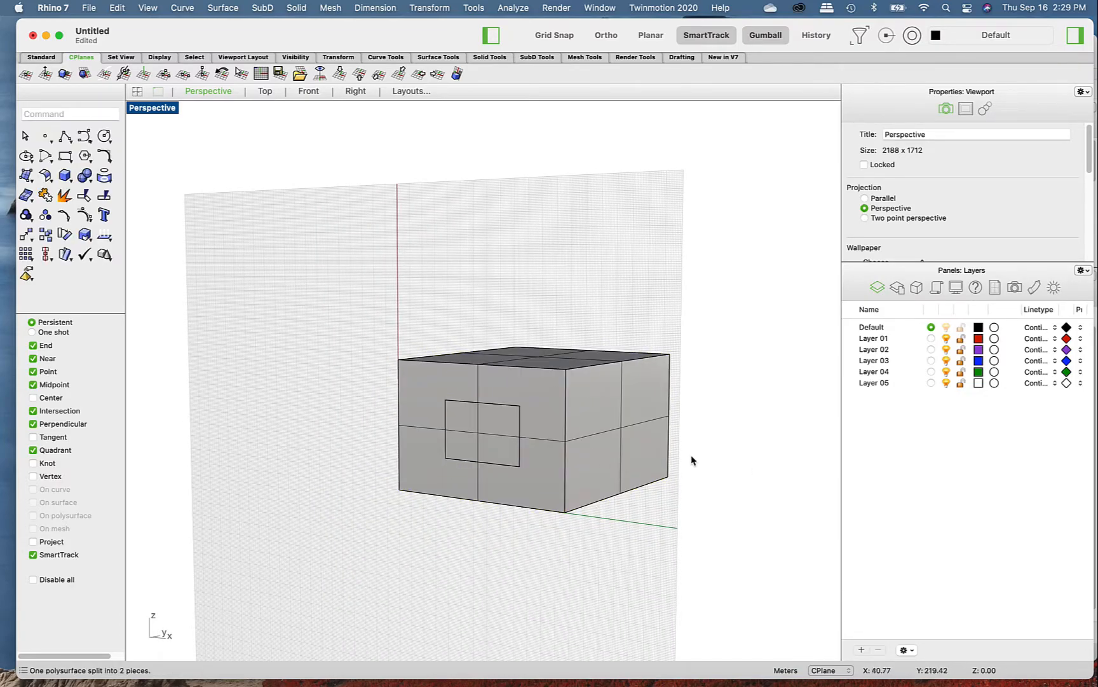
- Delete the split-off rectangular surface on the box's front face and the smaller extrusion behind it
{"action": "scroll", "coordinate": [487, 429], "scroll_direction": "up", "scroll_amount": 2}
{"action": "scroll", "coordinate": [513, 439], "scroll_direction": "up", "scroll_amount": 5}
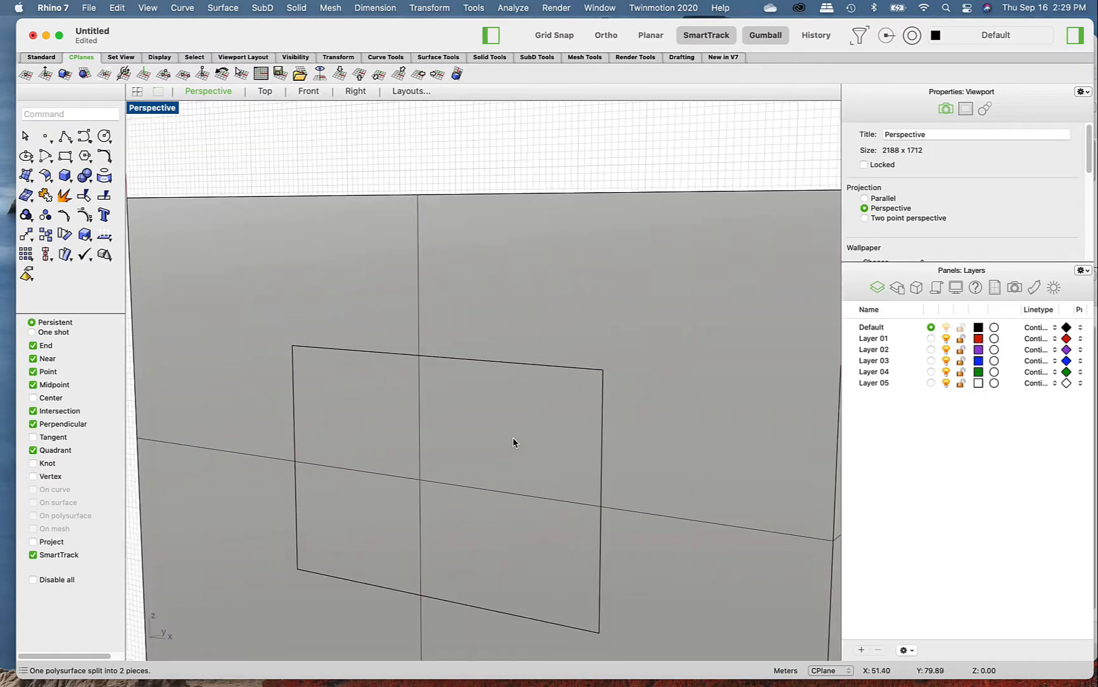
{"action": "scroll", "coordinate": [513, 439], "scroll_direction": "down", "scroll_amount": 5}
{"action": "left_click", "coordinate": [513, 442]}
{"action": "left_click", "coordinate": [578, 463]}
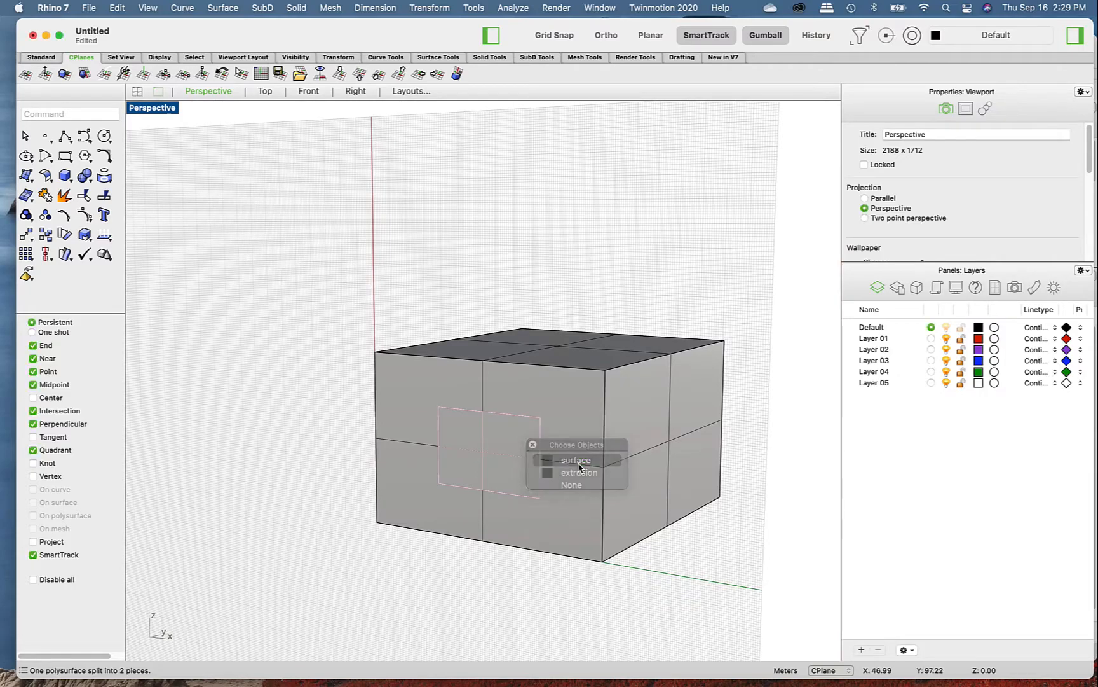
{"action": "key", "text": "Delete"}
{"action": "left_click", "coordinate": [506, 441]}
{"action": "key", "text": "Delete"}
- Examine the rectangular opening in the box's front face and its relation to the construction plane from several angles
{"action": "scroll", "coordinate": [581, 472], "scroll_direction": "down", "scroll_amount": 6}
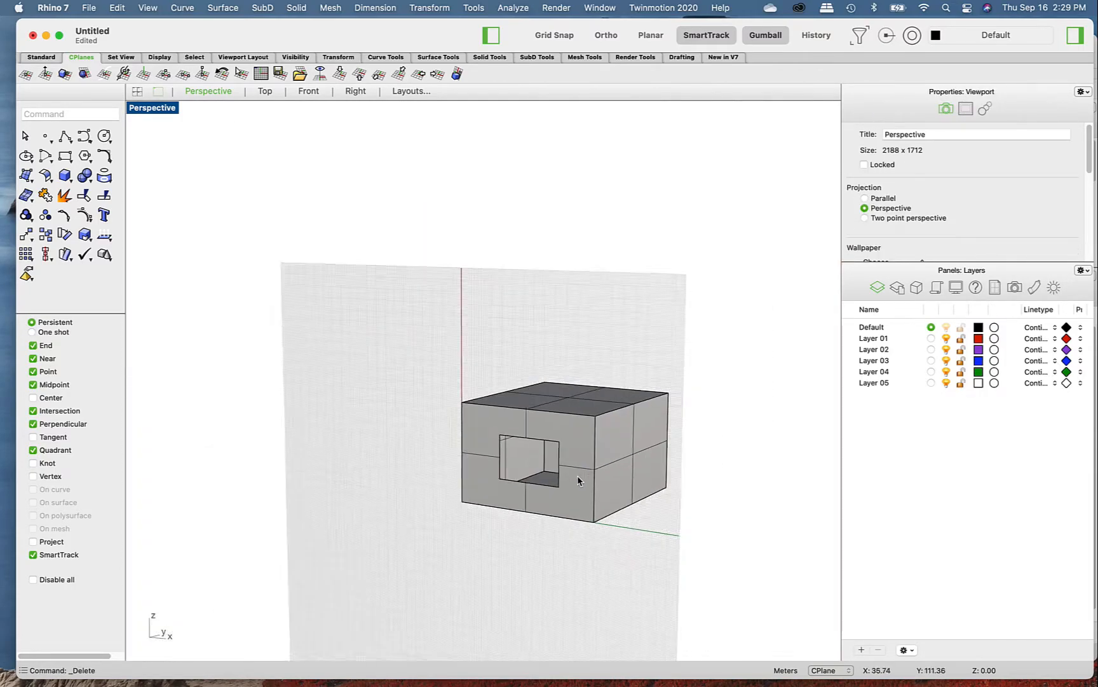
{"action": "scroll", "coordinate": [585, 470], "scroll_direction": "up", "scroll_amount": 6}
{"action": "scroll", "coordinate": [579, 451], "scroll_direction": "down", "scroll_amount": 4}
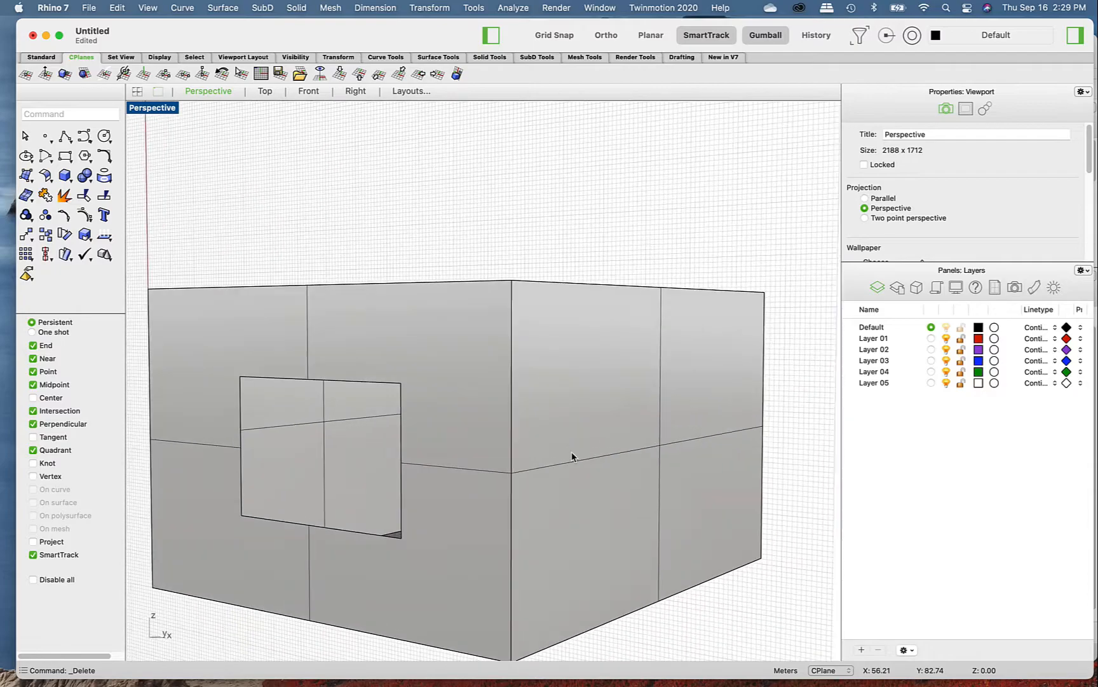
{"action": "right_click_drag", "start_coordinate": [576, 459], "coordinate": [602, 463]}
{"action": "right_click_drag", "start_coordinate": [593, 414], "coordinate": [468, 423]}
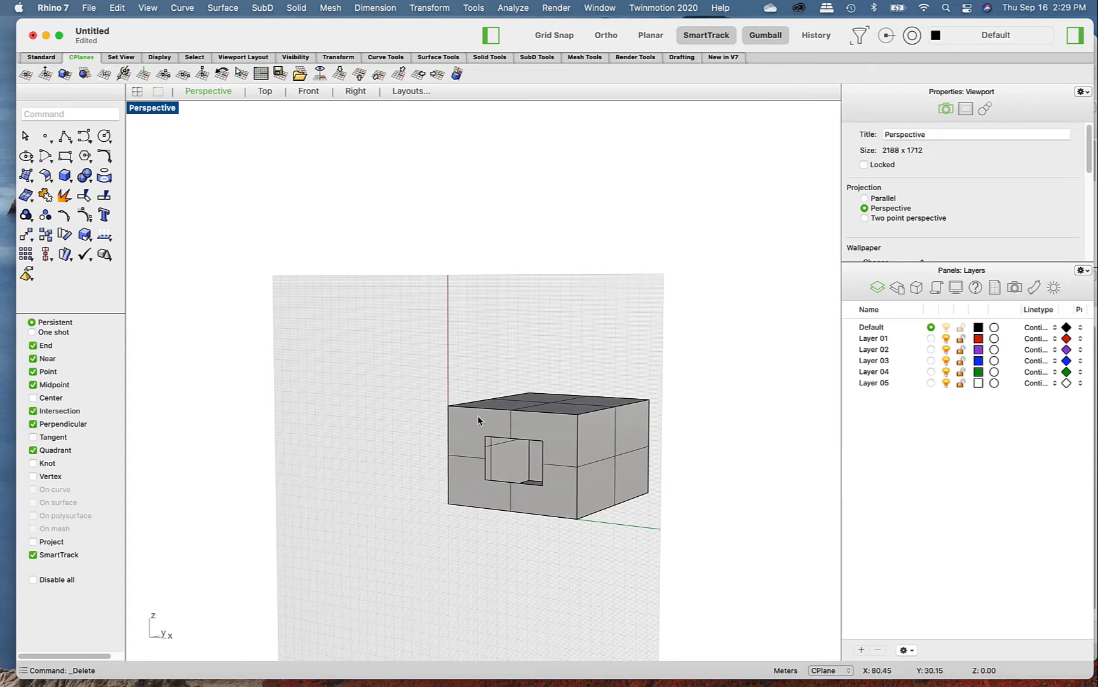
{"action": "right_click_drag", "start_coordinate": [665, 502], "coordinate": [645, 462]}
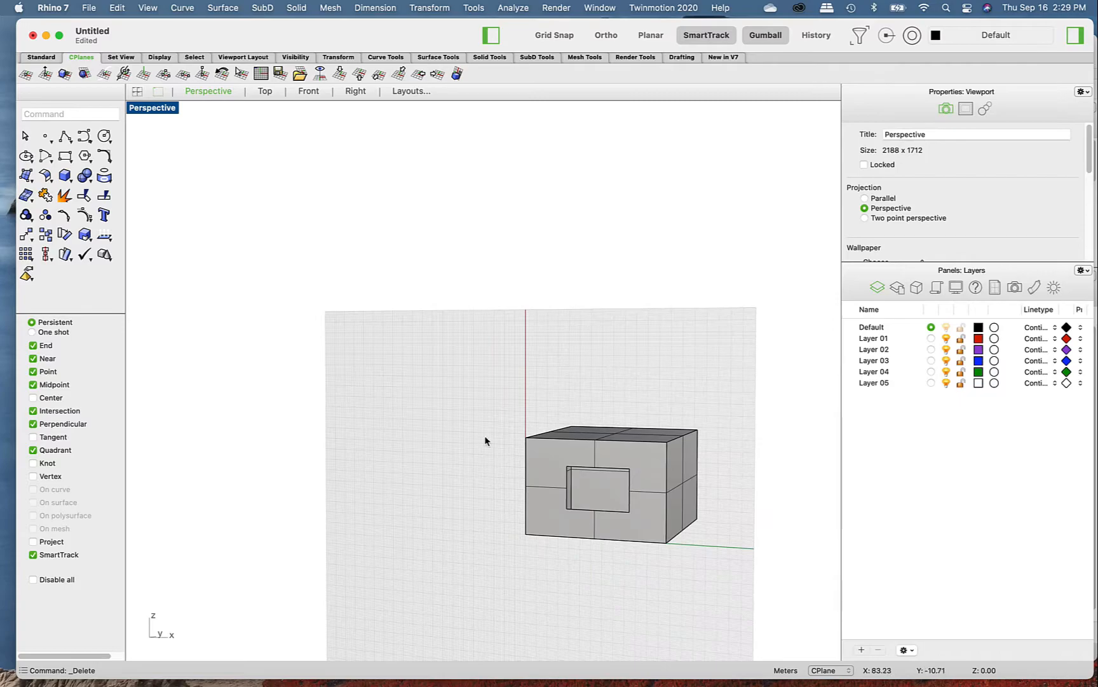
{"action": "scroll", "coordinate": [413, 429], "scroll_direction": "down", "scroll_amount": 10}
{"action": "scroll", "coordinate": [501, 459], "scroll_direction": "up", "scroll_amount": 5}
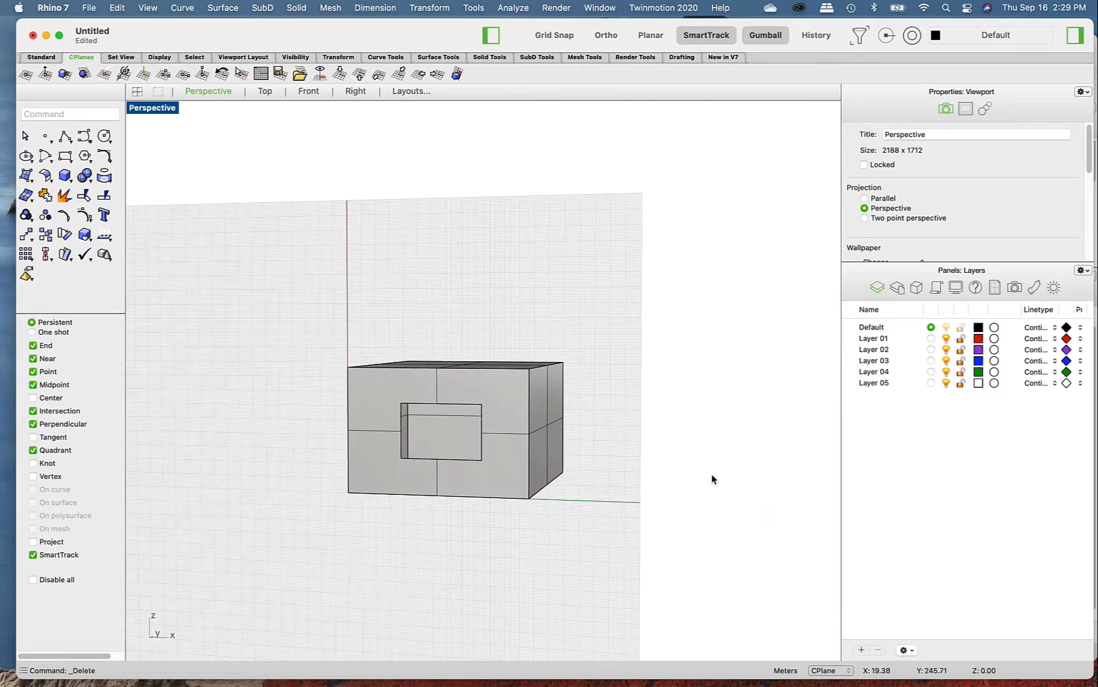
{"action": "right_click_drag", "start_coordinate": [706, 473], "coordinate": [713, 495]}
{"action": "scroll", "coordinate": [516, 430], "scroll_direction": "up", "scroll_amount": 3}
{"action": "scroll", "coordinate": [515, 431], "scroll_direction": "down", "scroll_amount": 3}
{"action": "right_click_drag", "start_coordinate": [516, 431], "coordinate": [517, 410]}
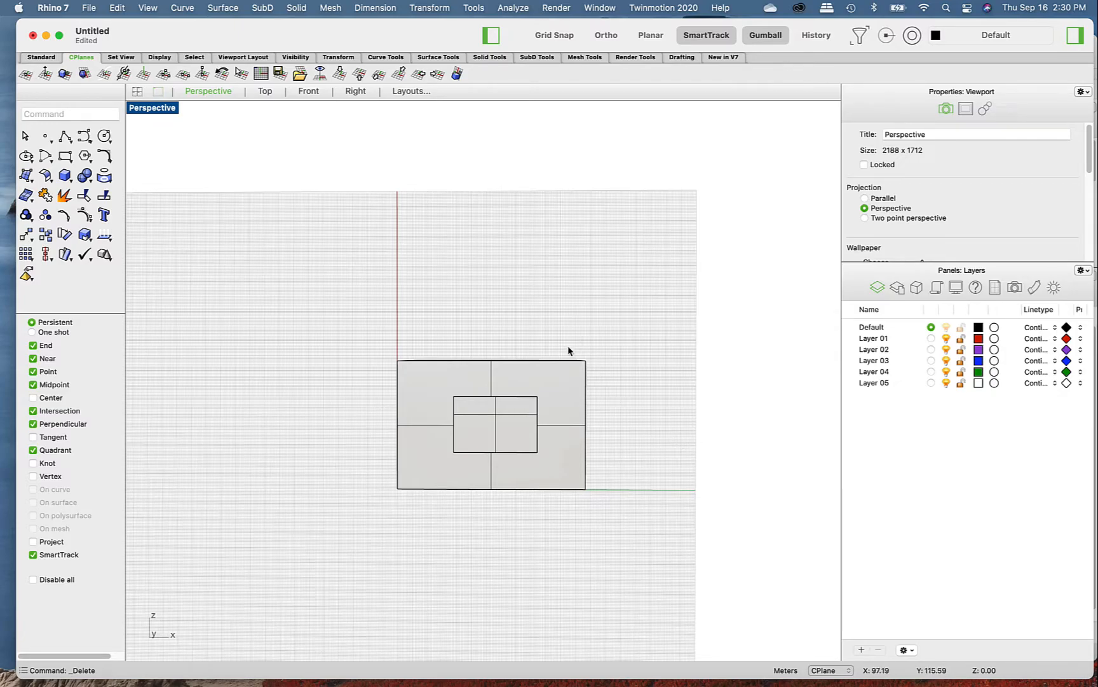
- Reset the construction plane to World Top in the box model
{"action": "scroll", "coordinate": [534, 326], "scroll_direction": "down", "scroll_amount": 5}
{"action": "scroll", "coordinate": [536, 333], "scroll_direction": "up", "scroll_amount": 2}
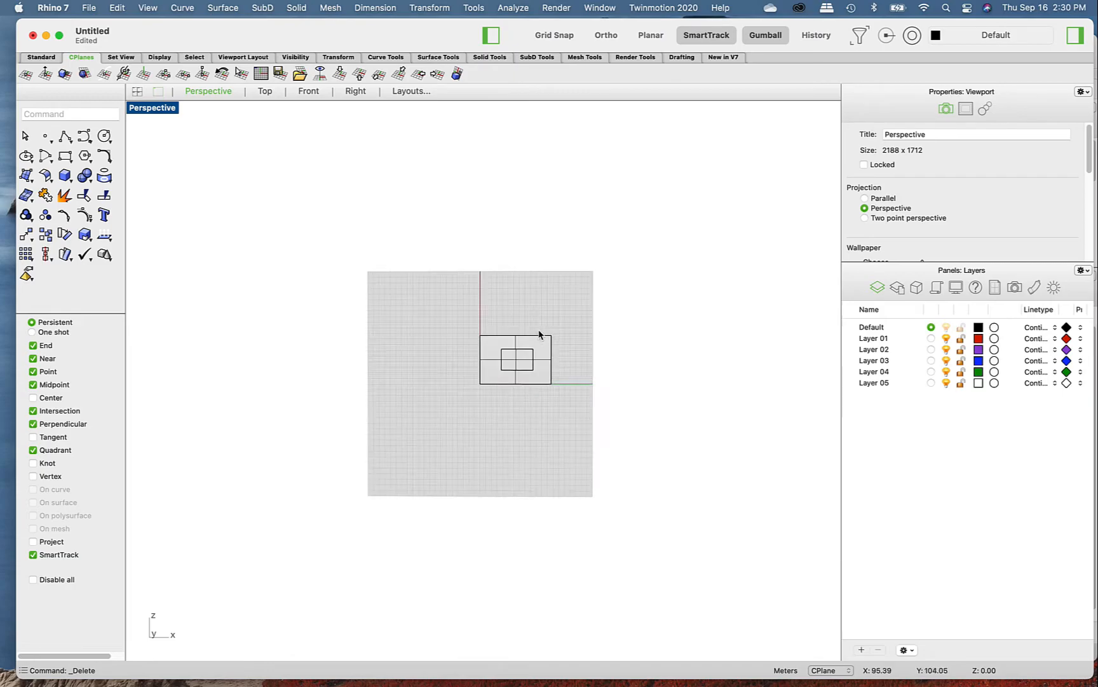
{"action": "left_click", "coordinate": [342, 75]}
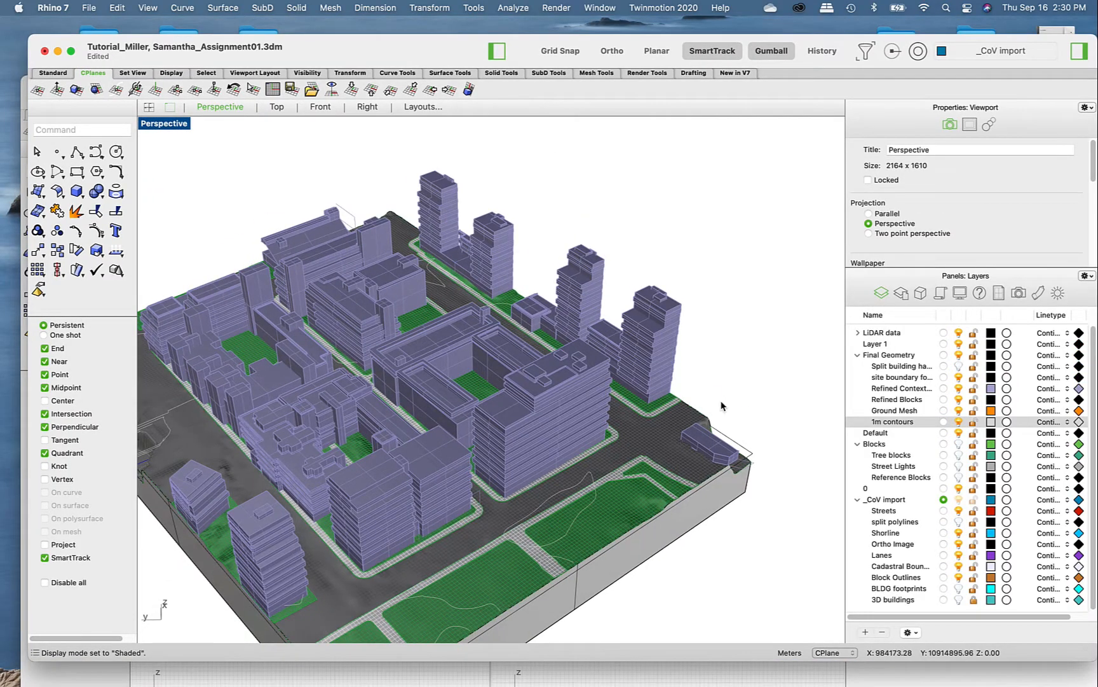
{"action": "scroll", "coordinate": [745, 260], "scroll_direction": "down", "scroll_amount": 5}
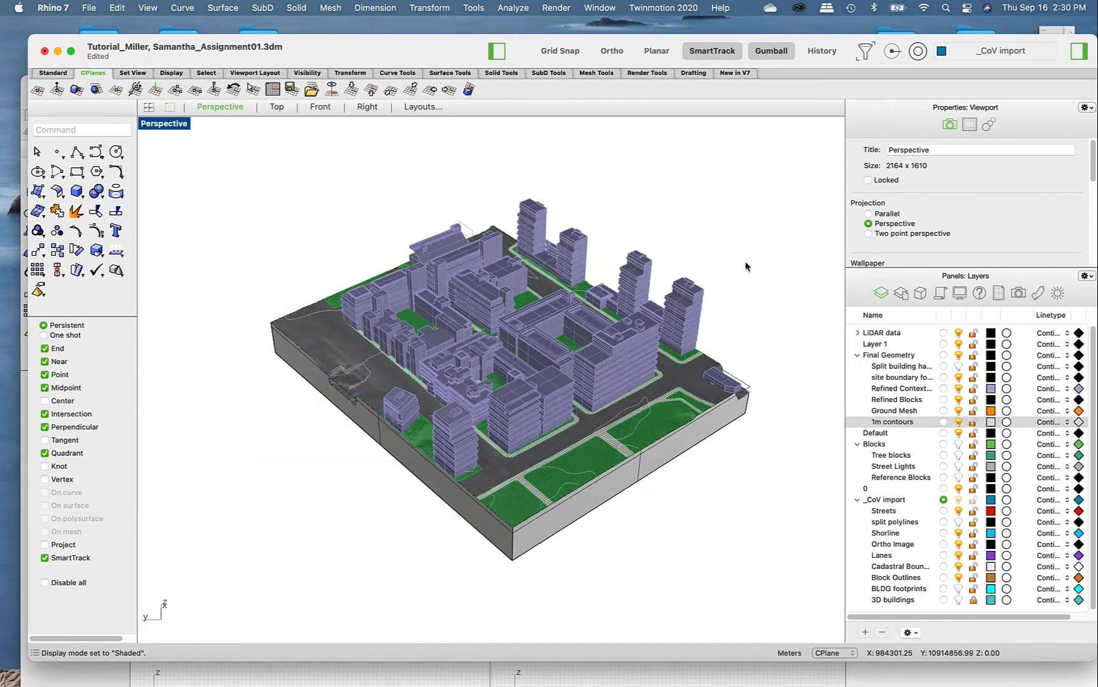
- In the city site model, set the construction plane by three points, with its origin at a corner of the building's flat upper roof
{"action": "scroll", "coordinate": [627, 341], "scroll_direction": "up", "scroll_amount": 2}
{"action": "scroll", "coordinate": [627, 341], "scroll_direction": "up", "scroll_amount": 6}
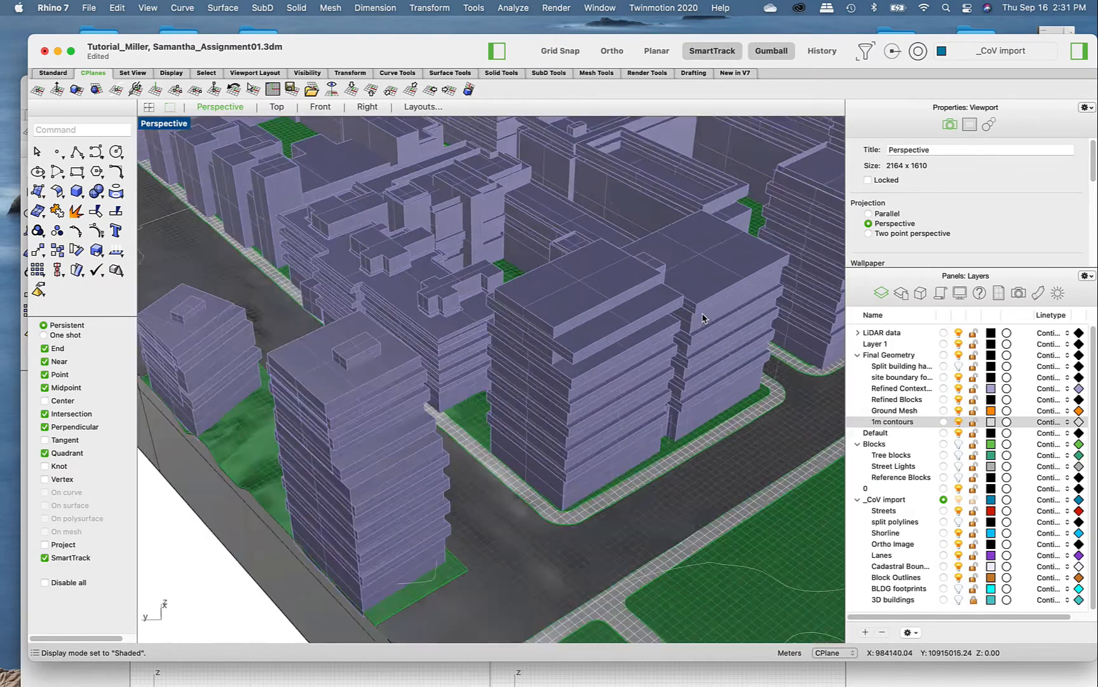
{"action": "scroll", "coordinate": [557, 291], "scroll_direction": "down", "scroll_amount": 2}
{"action": "scroll", "coordinate": [483, 264], "scroll_direction": "up", "scroll_amount": 6}
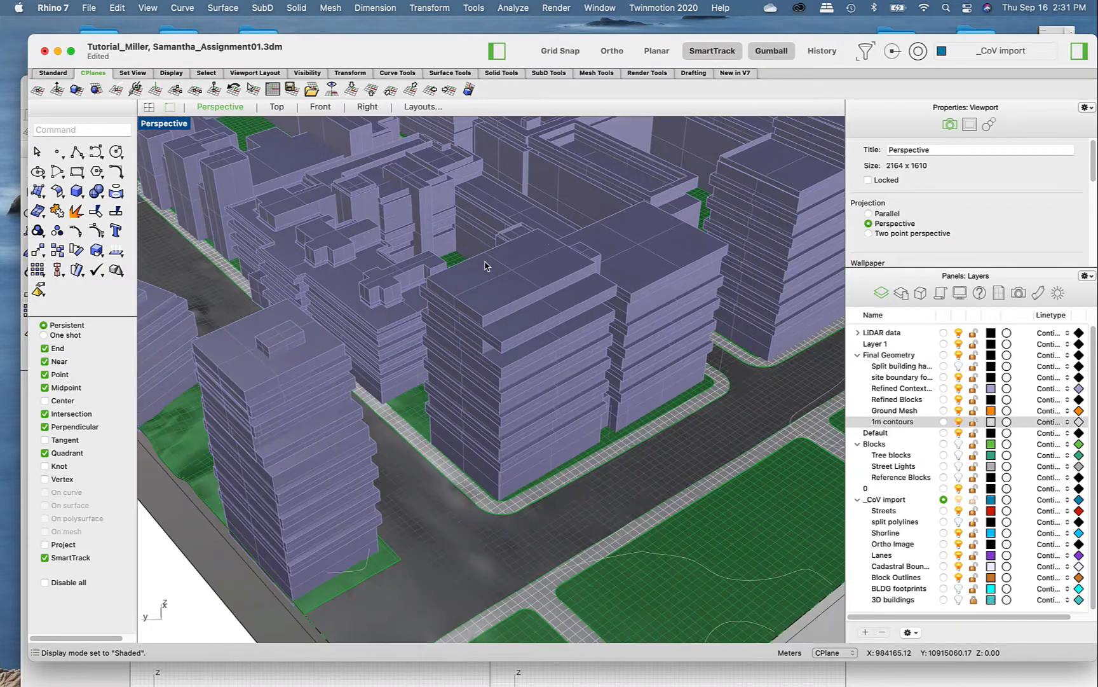
{"action": "scroll", "coordinate": [485, 266], "scroll_direction": "up", "scroll_amount": 2}
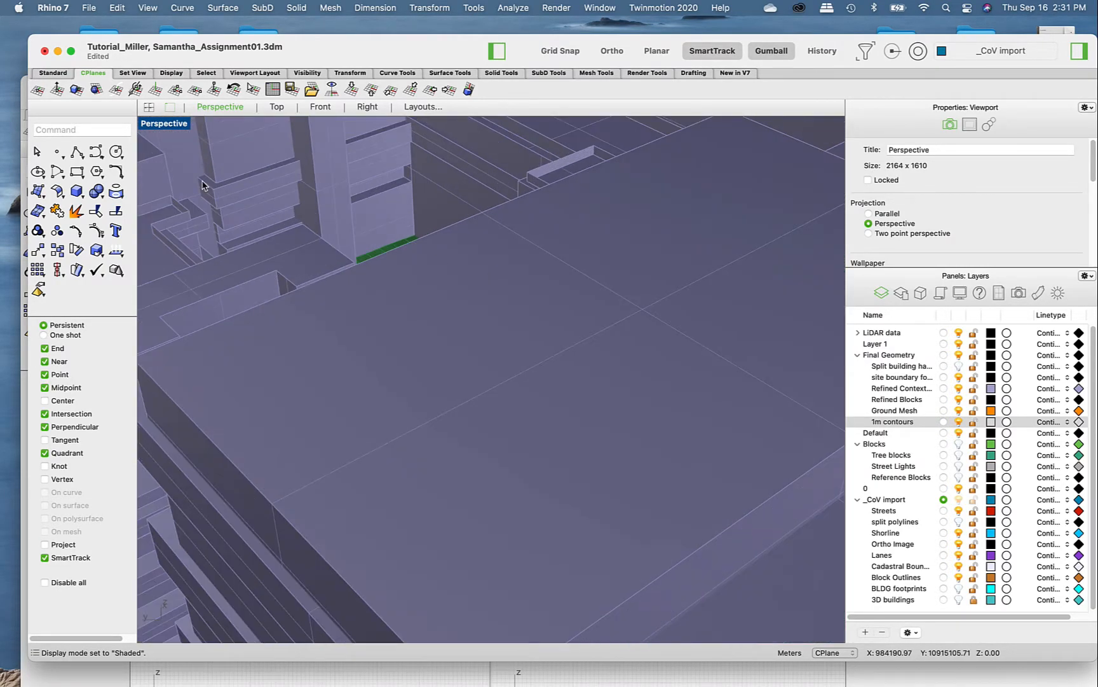
{"action": "left_click", "coordinate": [175, 90]}
{"action": "scroll", "coordinate": [421, 202], "scroll_direction": "down", "scroll_amount": 6}
{"action": "scroll", "coordinate": [421, 202], "scroll_direction": "up", "scroll_amount": 8}
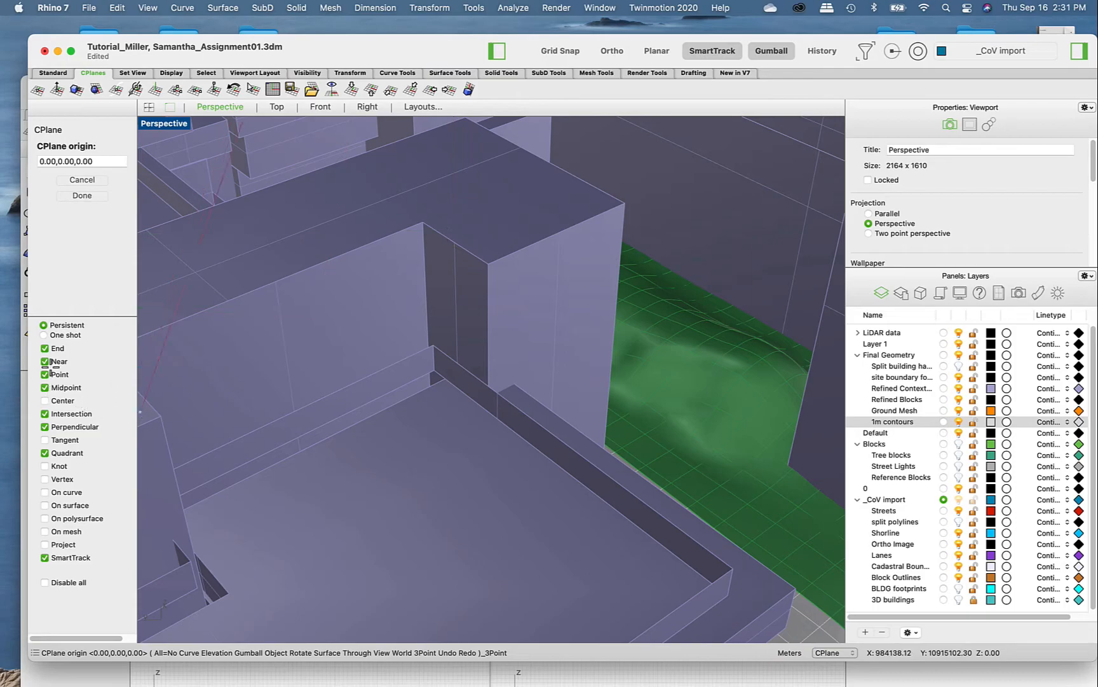
{"action": "scroll", "coordinate": [238, 343], "scroll_direction": "down", "scroll_amount": 4}
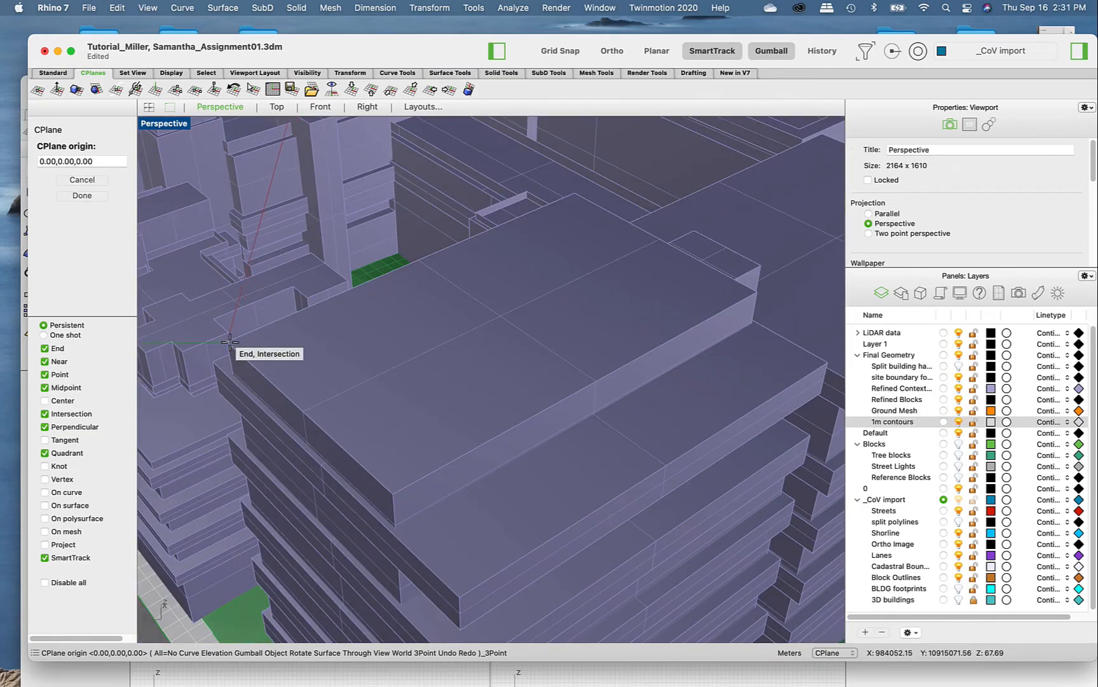
{"action": "left_click", "coordinate": [228, 342]}
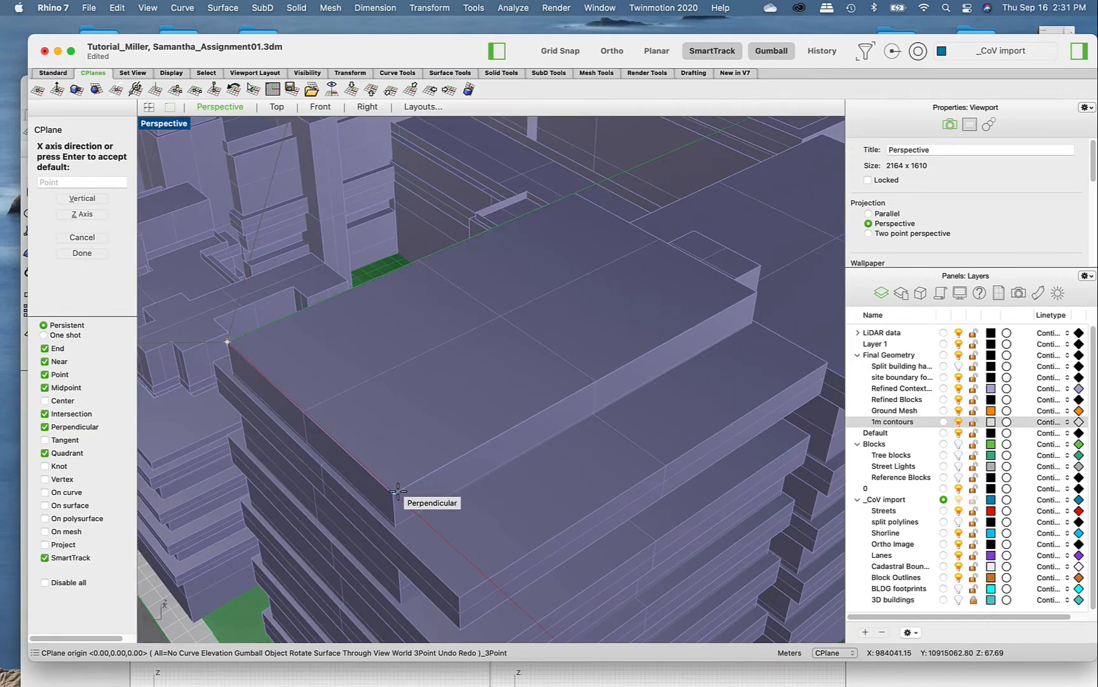
{"action": "left_click", "coordinate": [749, 300]}
{"action": "scroll", "coordinate": [598, 385], "scroll_direction": "down", "scroll_amount": 12}
{"action": "right_click_drag", "start_coordinate": [597, 385], "coordinate": [586, 417]}
{"action": "scroll", "coordinate": [647, 321], "scroll_direction": "up", "scroll_amount": 10}
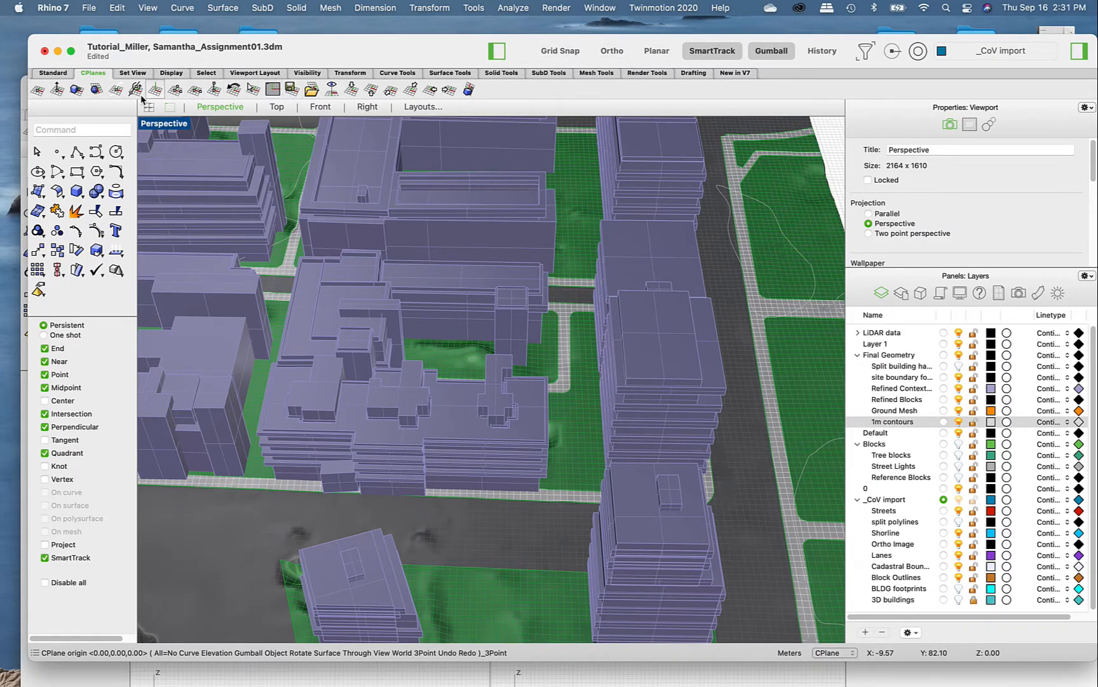
- Turn on Planar and the Project object snap, and draw a small rectangle on the building's upper roof
{"action": "left_click", "coordinate": [656, 51]}
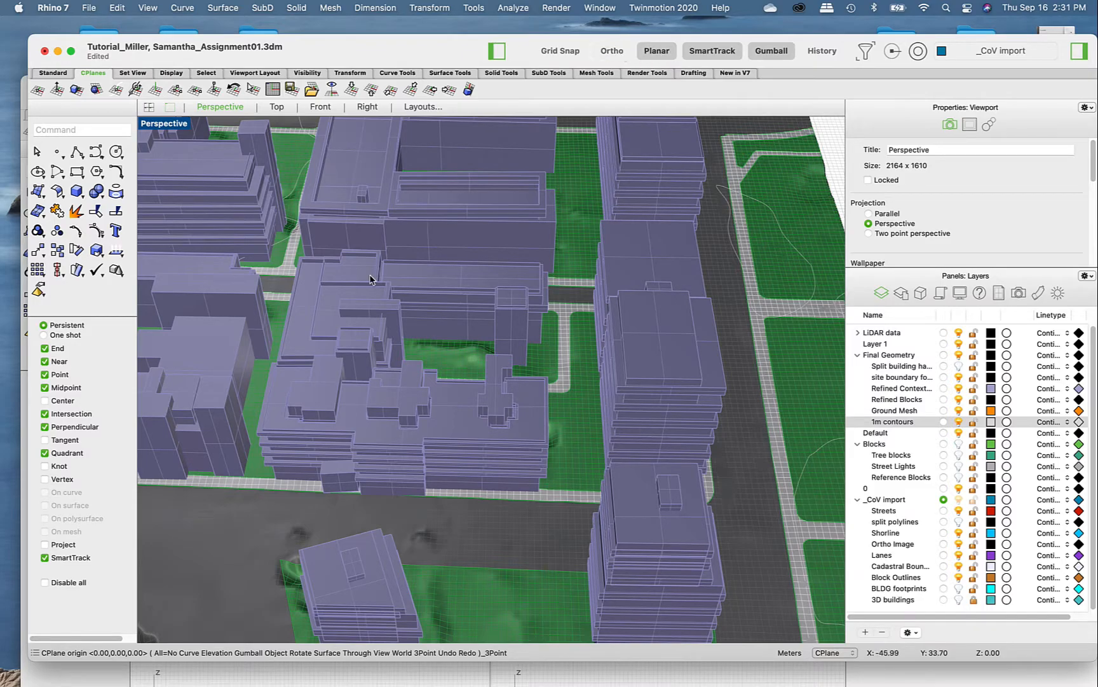
{"action": "left_click", "coordinate": [45, 545]}
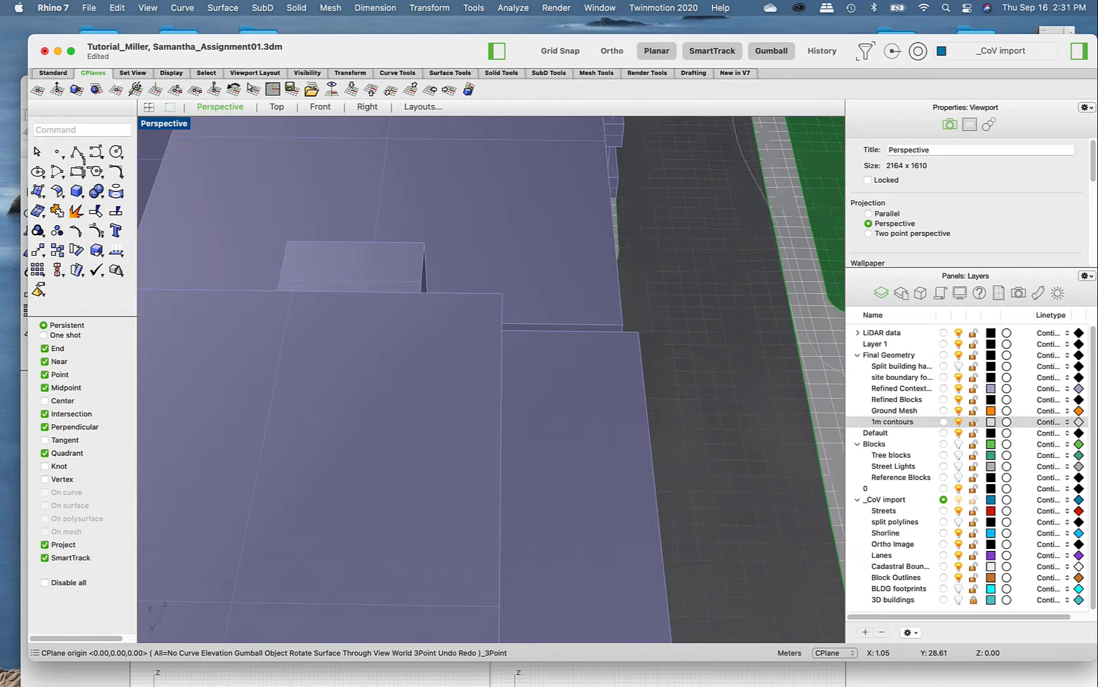
{"action": "left_click", "coordinate": [77, 172]}
{"action": "scroll", "coordinate": [535, 196], "scroll_direction": "down", "scroll_amount": 10}
{"action": "scroll", "coordinate": [503, 310], "scroll_direction": "up", "scroll_amount": 5}
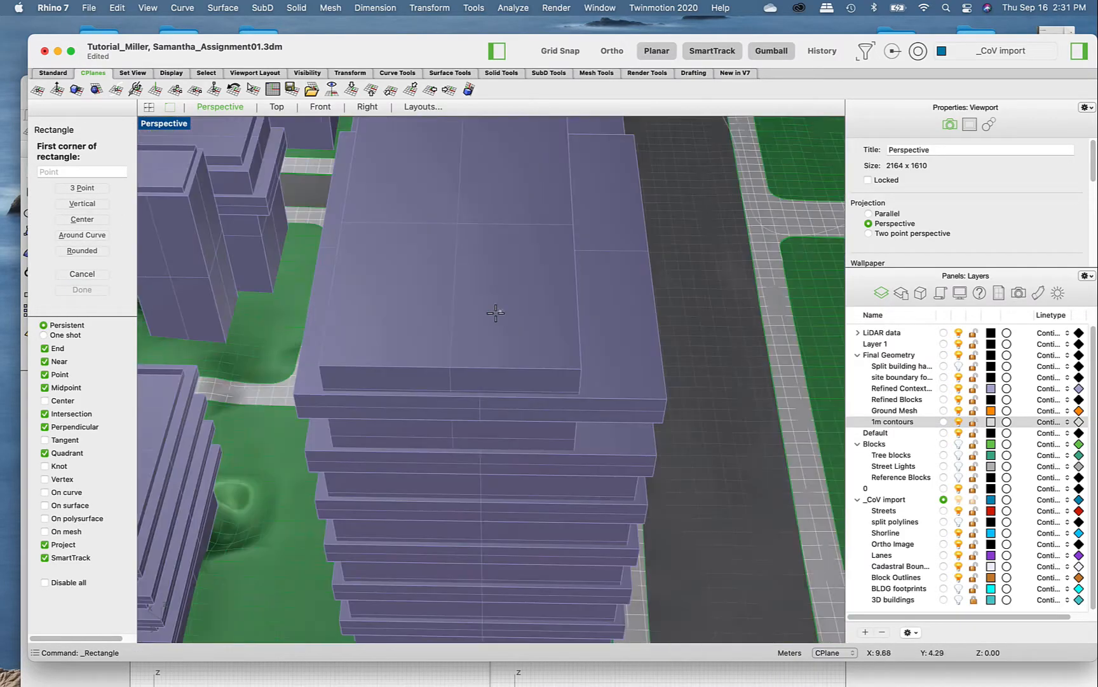
{"action": "left_click", "coordinate": [468, 307]}
{"action": "left_click", "coordinate": [521, 265]}
{"action": "right_click_drag", "start_coordinate": [522, 336], "coordinate": [499, 325]}
- Extrude the roof rectangle upward into a small solid box with ExtrudeCrv and deselect it
{"action": "left_click", "coordinate": [347, 204]}
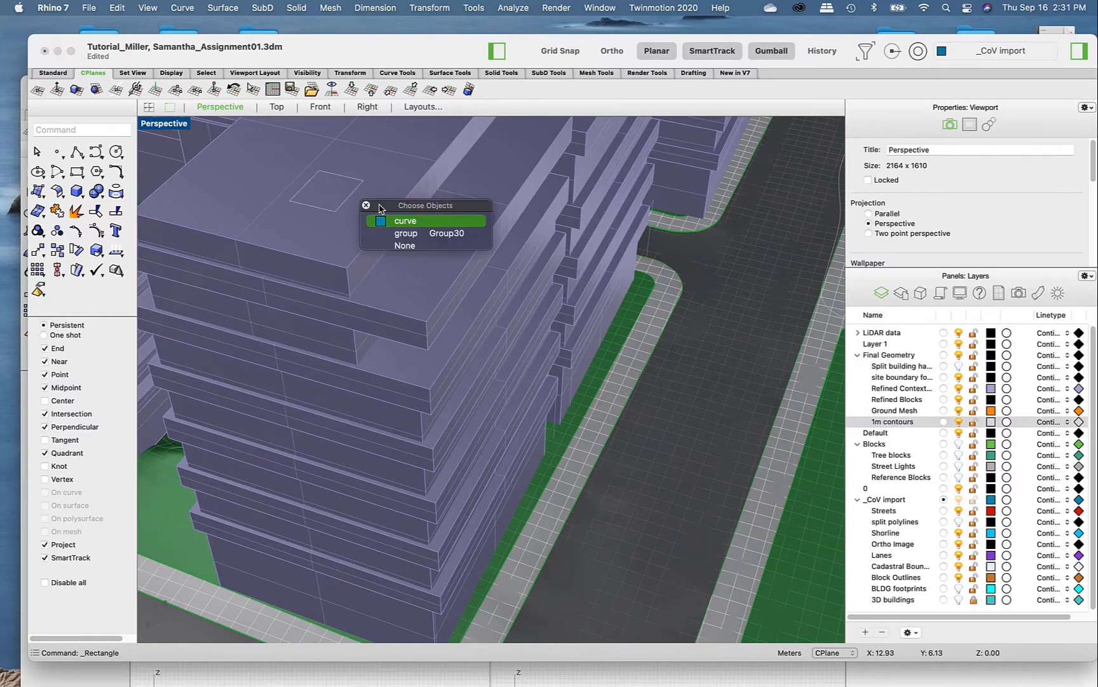
{"action": "left_click", "coordinate": [393, 218]}
{"action": "type", "text": "Ex"}
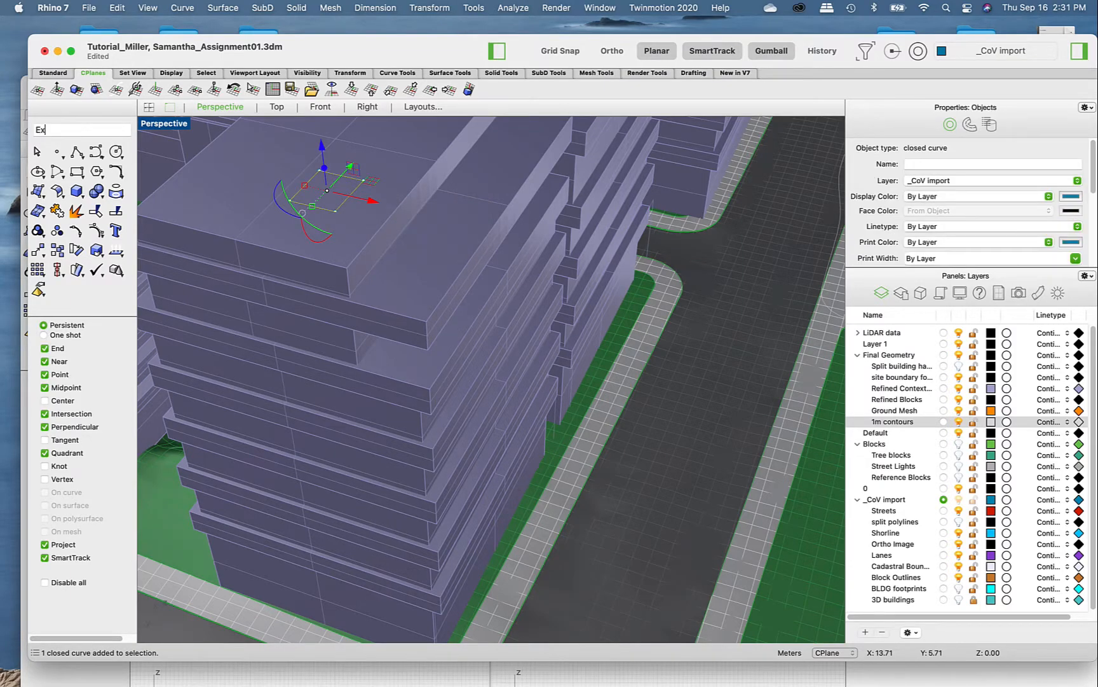
{"action": "type", "text": "Tru"}
{"action": "key", "text": "Return"}
{"action": "scroll", "coordinate": [367, 211], "scroll_direction": "down", "scroll_amount": 5}
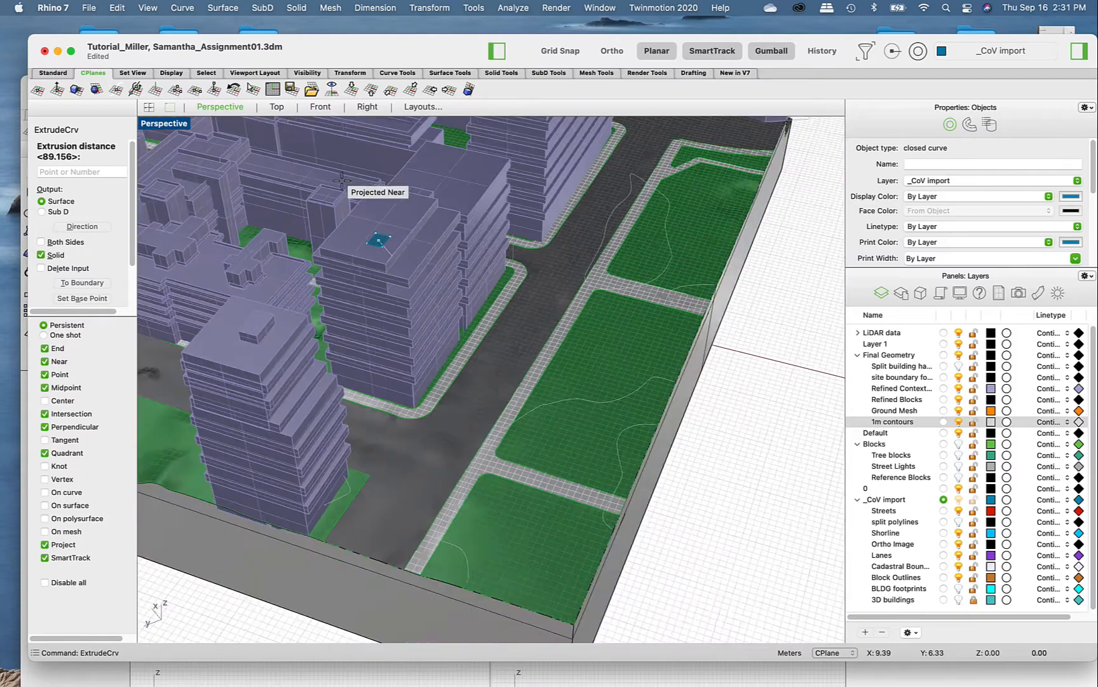
{"action": "scroll", "coordinate": [379, 230], "scroll_direction": "up", "scroll_amount": 4}
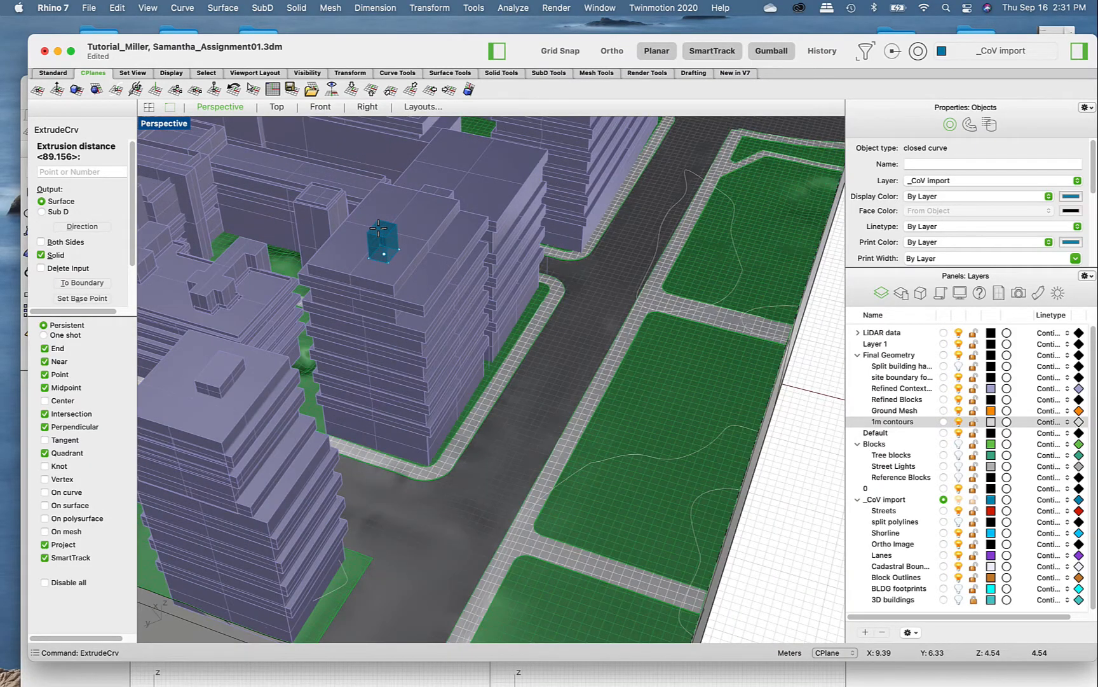
{"action": "left_click", "coordinate": [378, 228]}
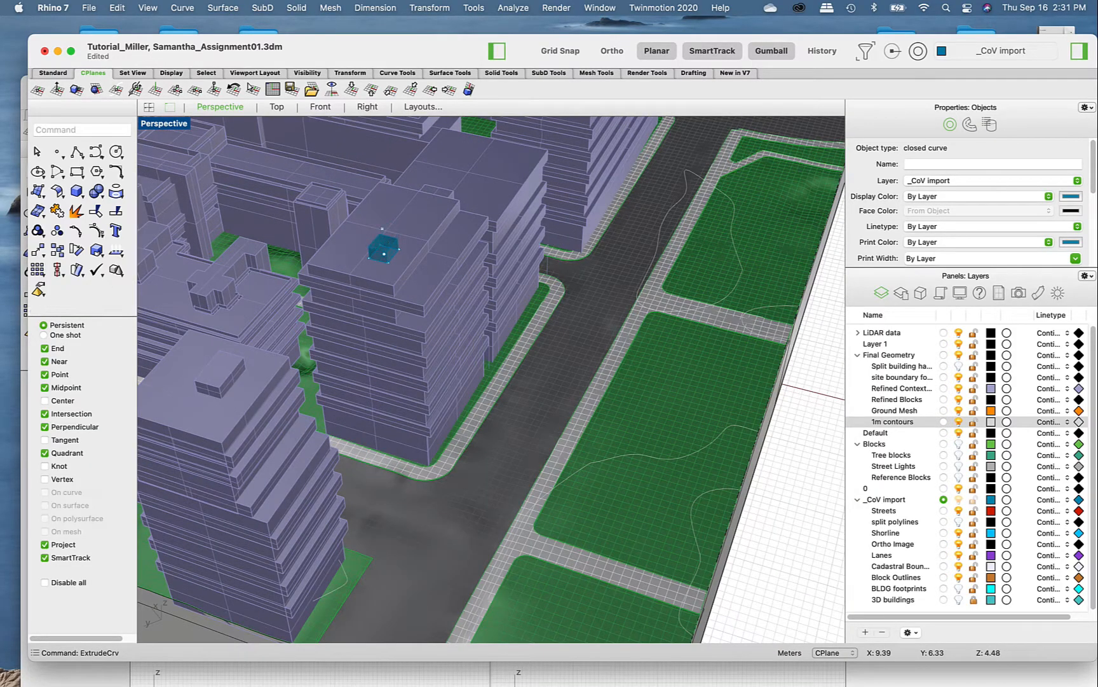
{"action": "left_click", "coordinate": [780, 481]}
{"action": "mouse_move", "coordinate": [655, 434]}
{"action": "right_mouse_down"}
{"action": "mouse_move", "coordinate": [564, 388]}
{"action": "mouse_move", "coordinate": [642, 438]}
{"action": "right_mouse_up"}
{"action": "scroll", "coordinate": [586, 407], "scroll_direction": "down", "scroll_amount": 6}
{"action": "scroll", "coordinate": [471, 276], "scroll_direction": "up", "scroll_amount": 10}
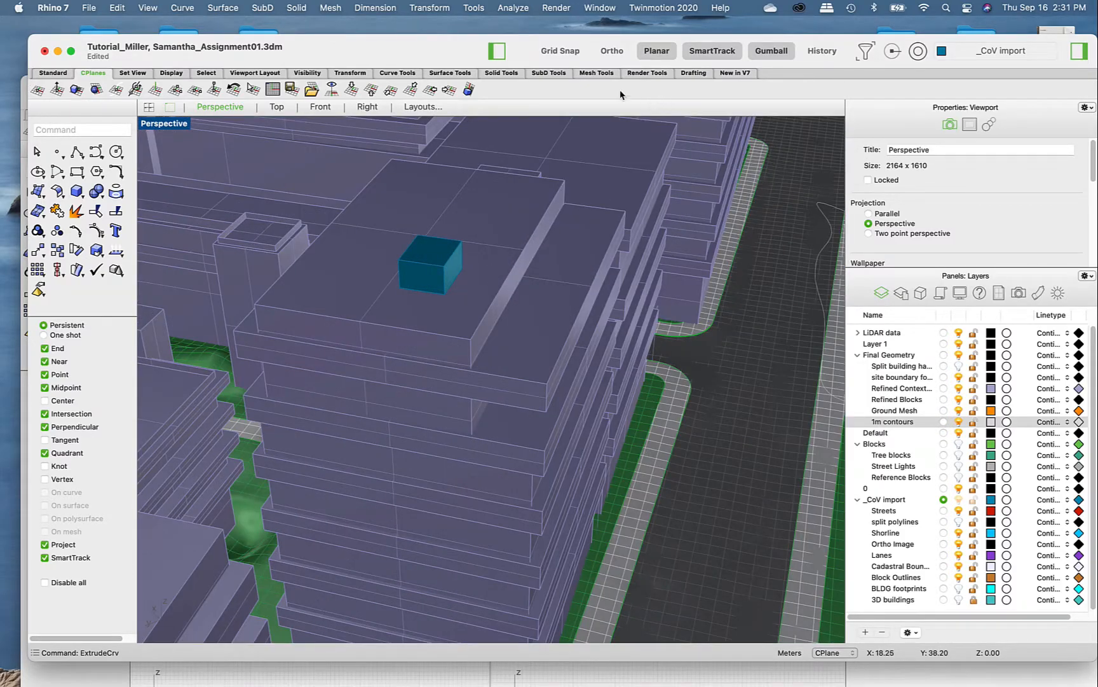
- Reset the site model's construction plane to World Top
{"action": "left_click", "coordinate": [331, 89]}
{"action": "scroll", "coordinate": [604, 255], "scroll_direction": "down", "scroll_amount": 15}
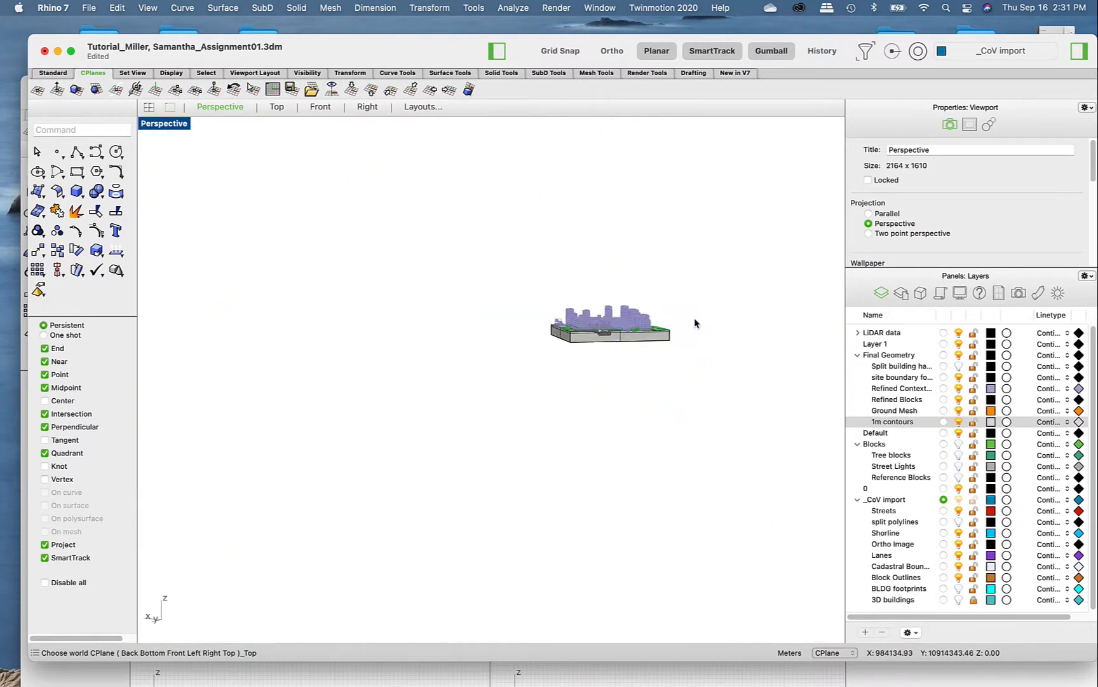
{"action": "scroll", "coordinate": [695, 322], "scroll_direction": "up", "scroll_amount": 12}
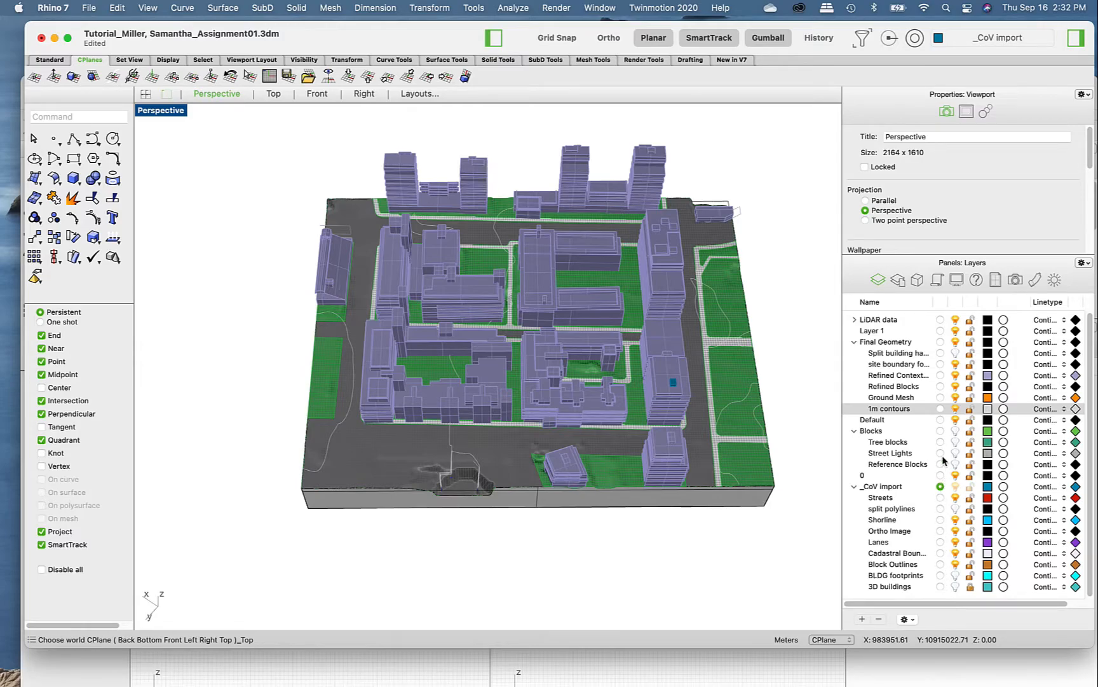
- Undo the last layer color change and set the Refined Context BLDG layer's color to pink
{"action": "left_click", "coordinate": [956, 410]}
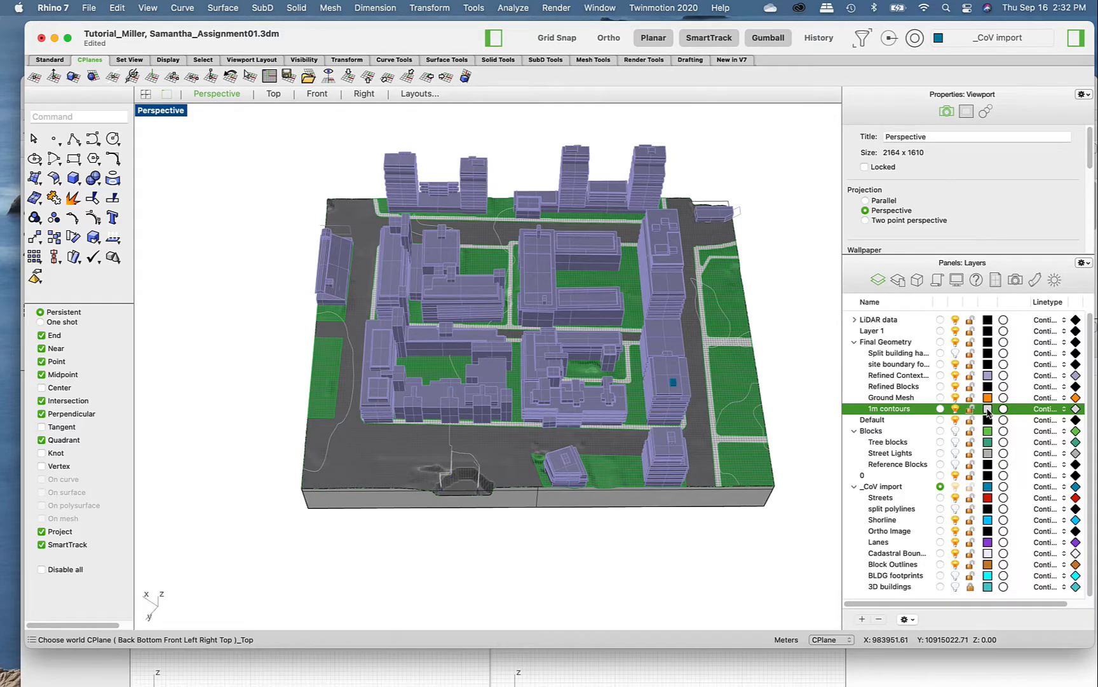
{"action": "key", "text": "super+z"}
{"action": "left_click", "coordinate": [922, 376]}
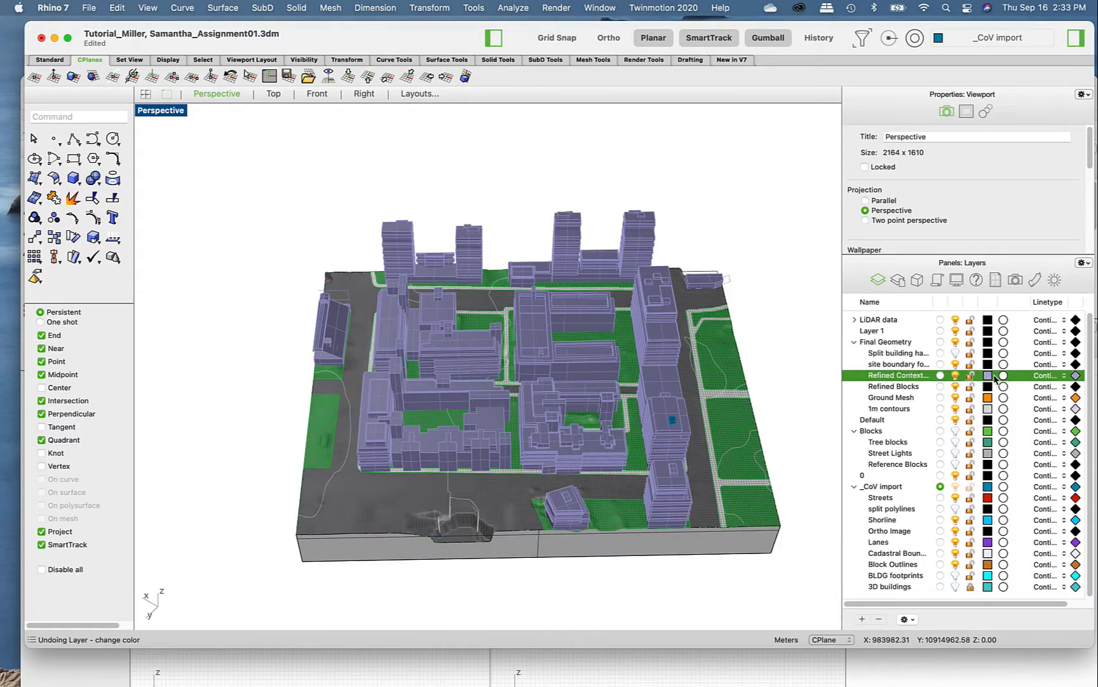
{"action": "left_click", "coordinate": [988, 376]}
{"action": "left_click", "coordinate": [519, 361]}
{"action": "left_click", "coordinate": [534, 529]}
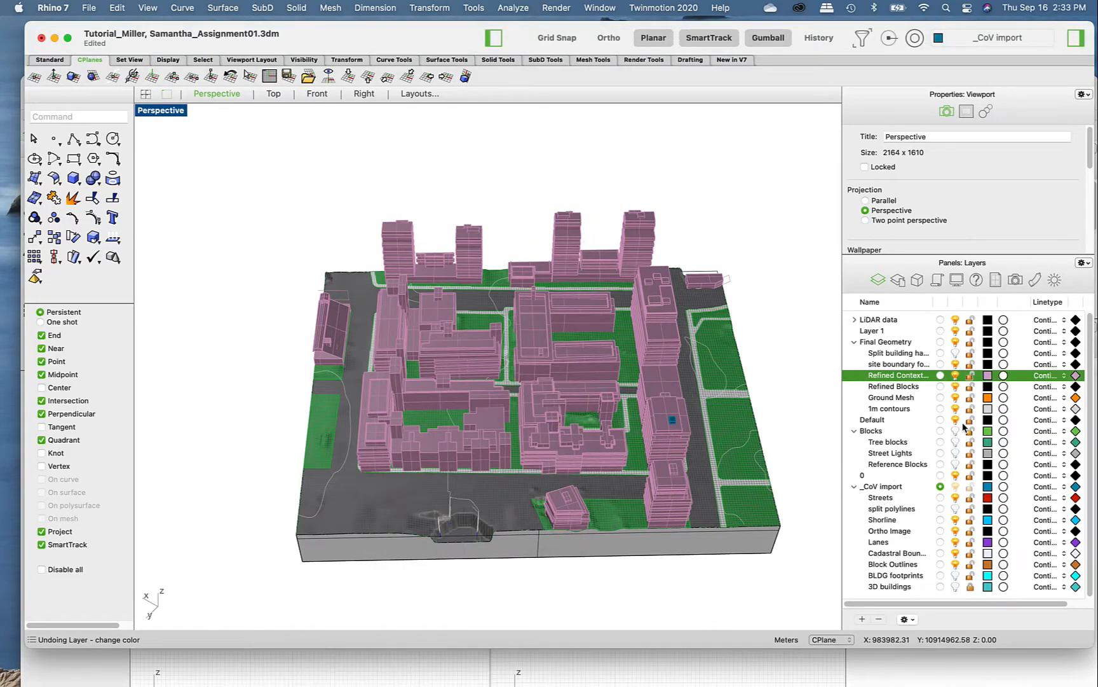
{"action": "mouse_move", "coordinate": [1047, 305]}
{"action": "left_mouse_down"}
{"action": "mouse_move", "coordinate": [952, 307]}
{"action": "mouse_move", "coordinate": [1042, 309]}
{"action": "left_mouse_up"}
{"action": "scroll", "coordinate": [476, 460], "scroll_direction": "down", "scroll_amount": 2}
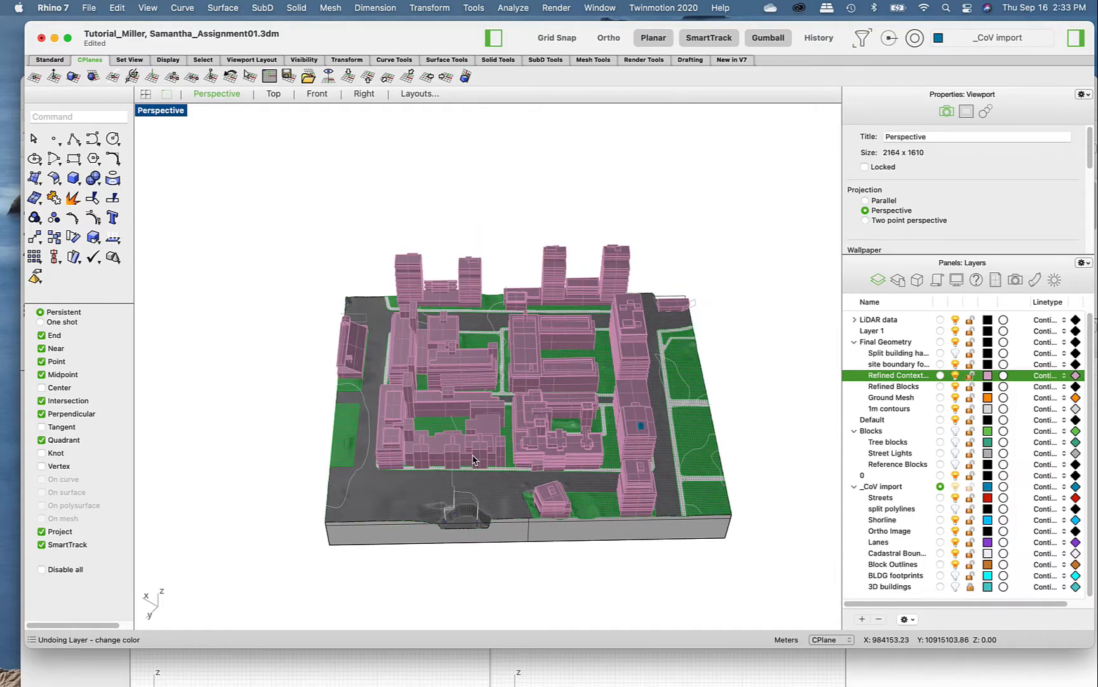
- Make the 1m contours layer current, and switch the current layer to Refined Context BLDG
{"action": "left_click", "coordinate": [940, 408]}
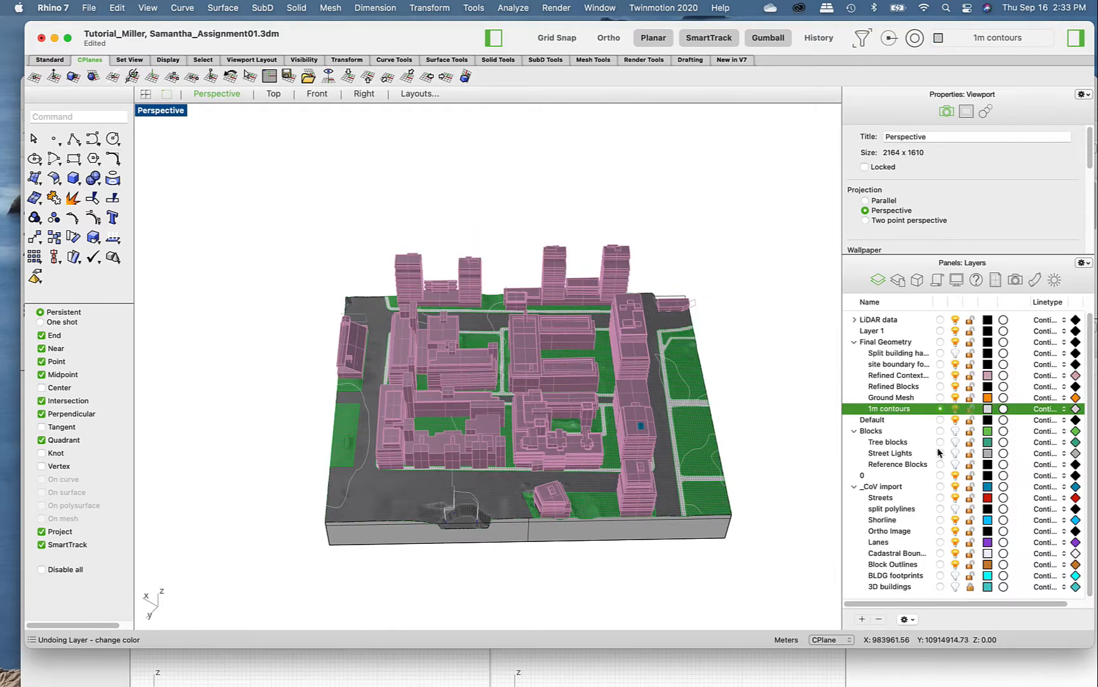
{"action": "left_click", "coordinate": [940, 376]}
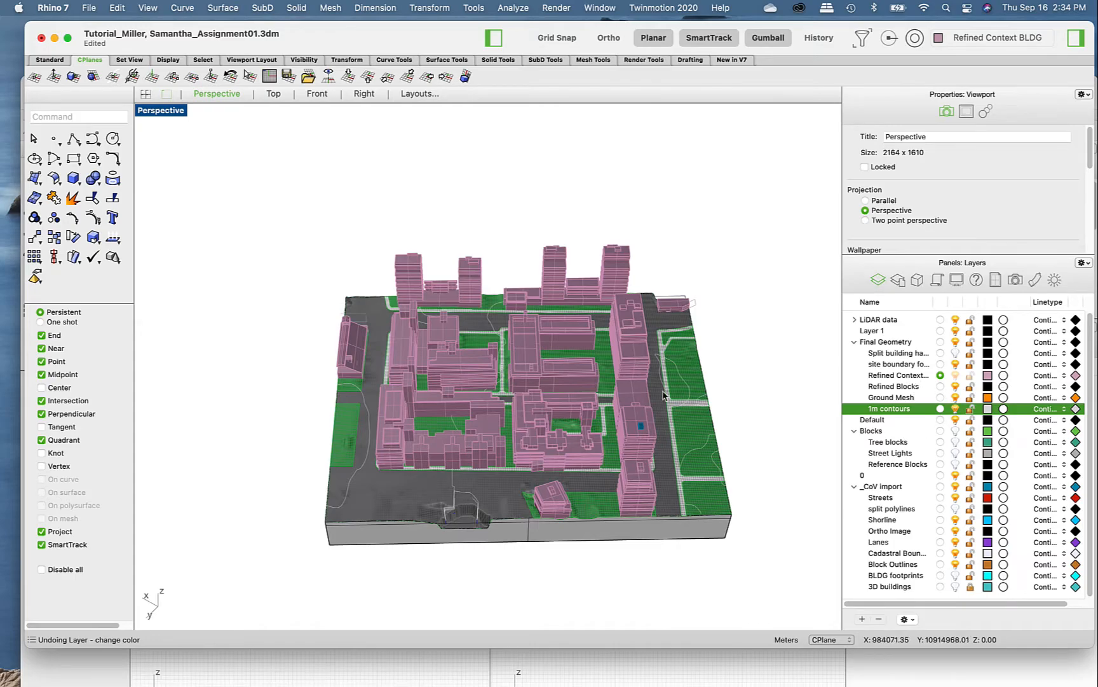
- Draw a test rectangle in the empty space beside the site model on the Refined Context BLDG layer and delete it
{"action": "scroll", "coordinate": [655, 391], "scroll_direction": "down", "scroll_amount": 1}
{"action": "left_click", "coordinate": [73, 158]}
{"action": "left_click", "coordinate": [232, 291]}
{"action": "left_click", "coordinate": [294, 276]}
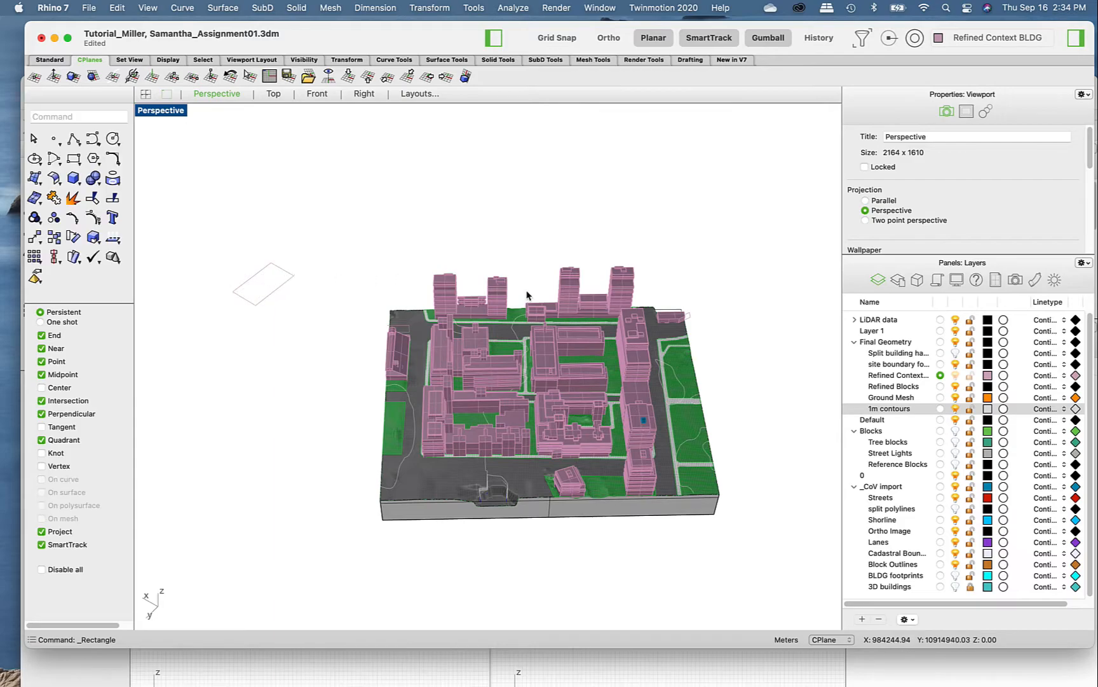
{"action": "left_click_drag", "start_coordinate": [321, 299], "coordinate": [212, 252]}
{"action": "key", "text": "Delete"}
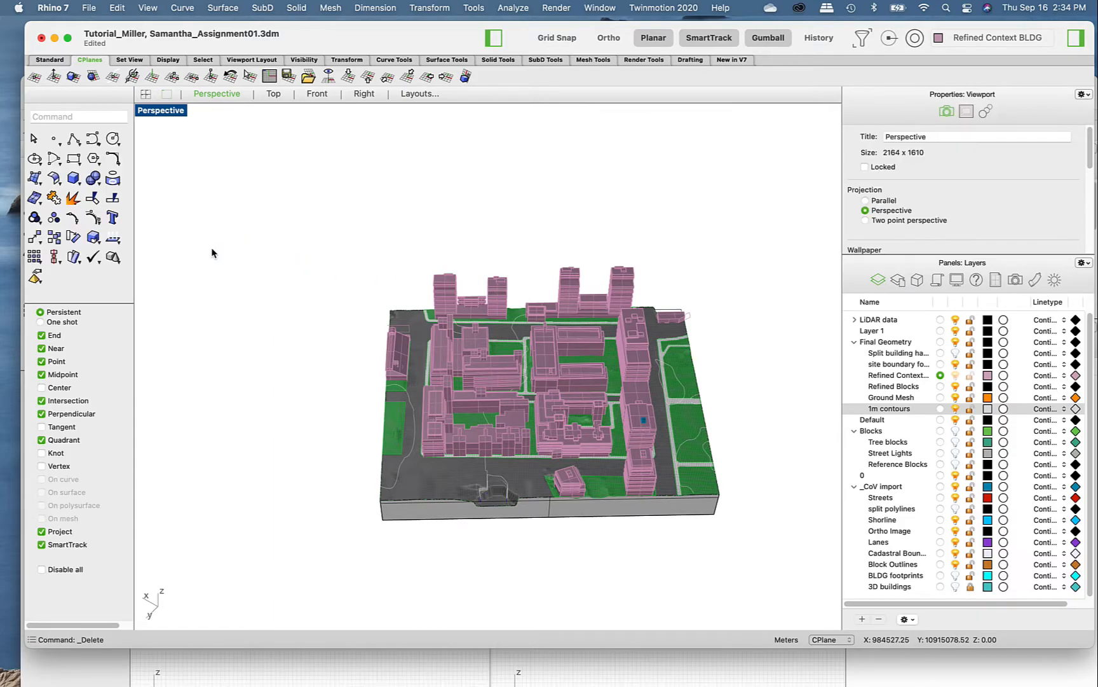